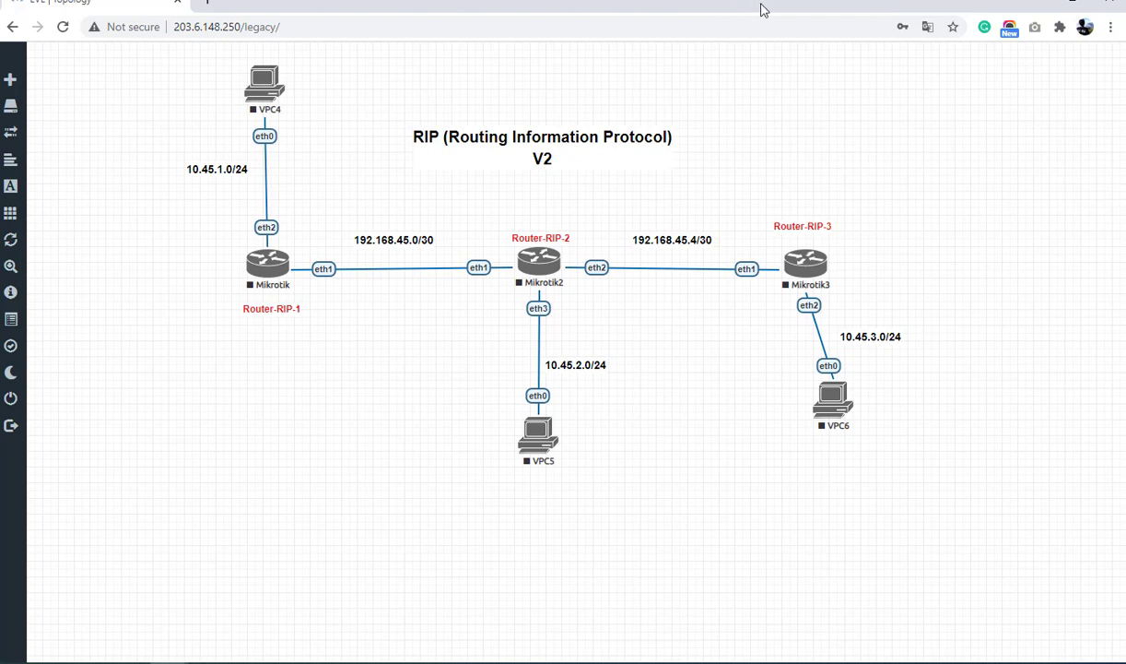
Switch from the EVE topology in the browser to the RIP V2 topology in Cisco Packet Tracer.
left_click_drag(738, 7, 0, 213)
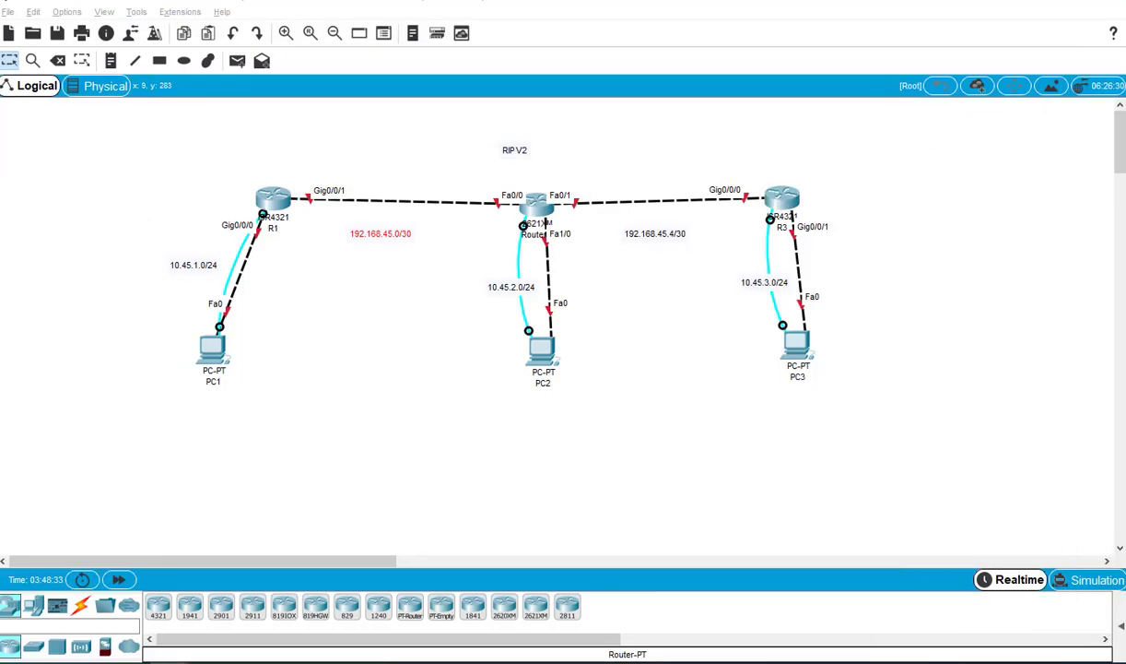
left_click_drag(0, 157, 0, 184)
left_click(657, 256)
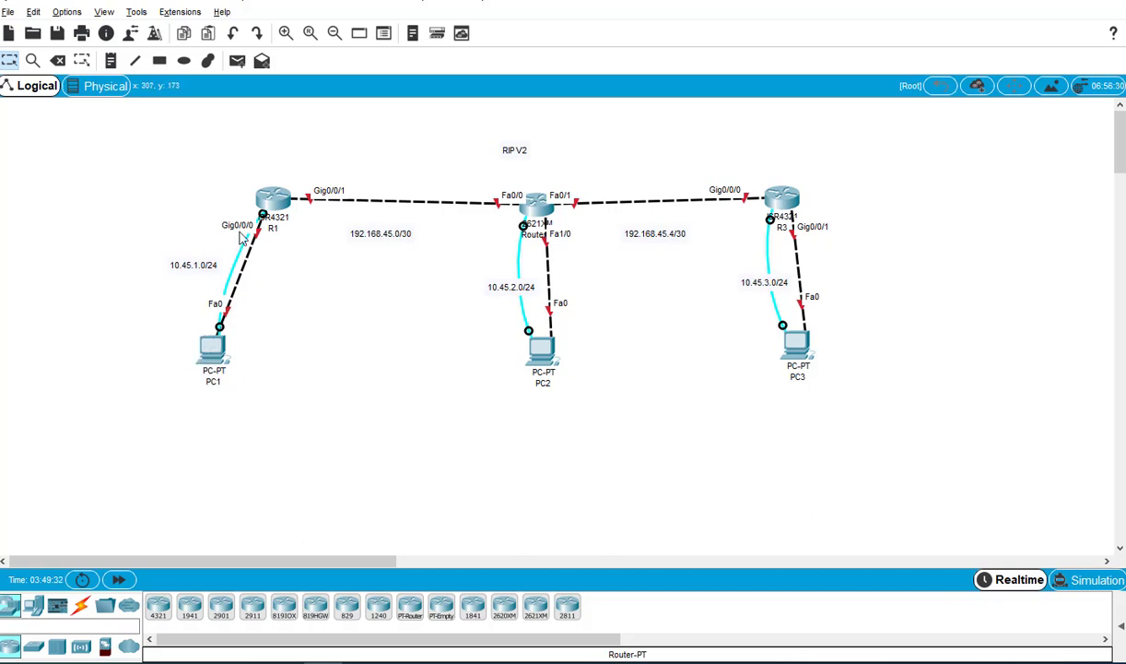
left_click(267, 200)
left_click(460, 143)
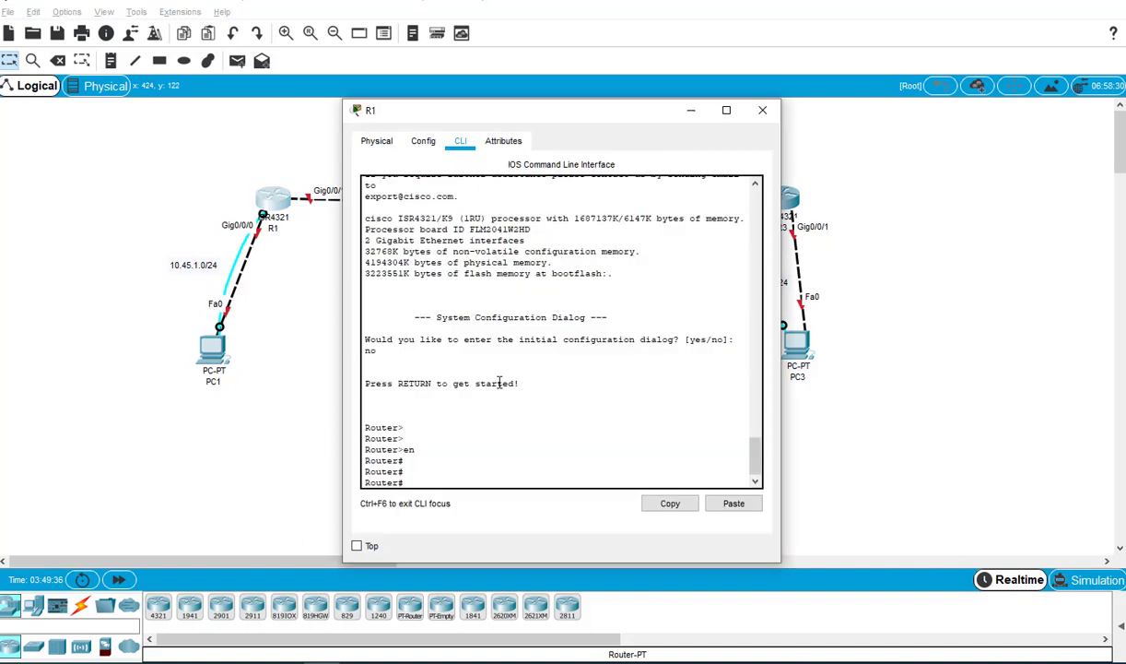
left_click(762, 110)
Open a terminal session from PC1 to R1's console with the default port settings.
left_click(211, 352)
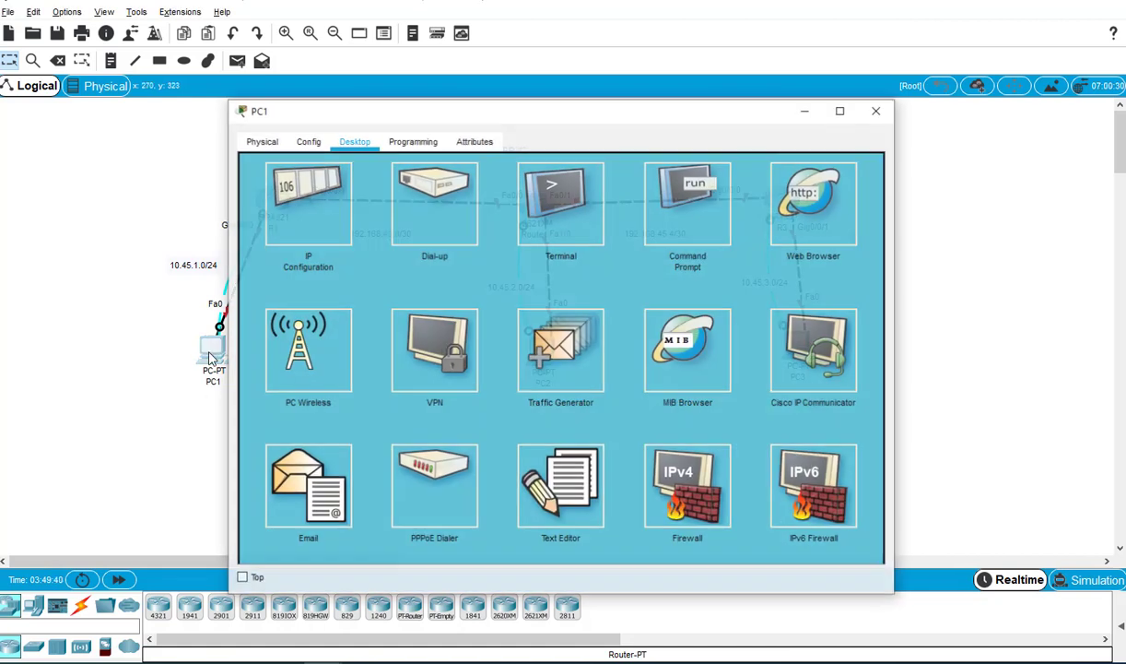
left_click(542, 224)
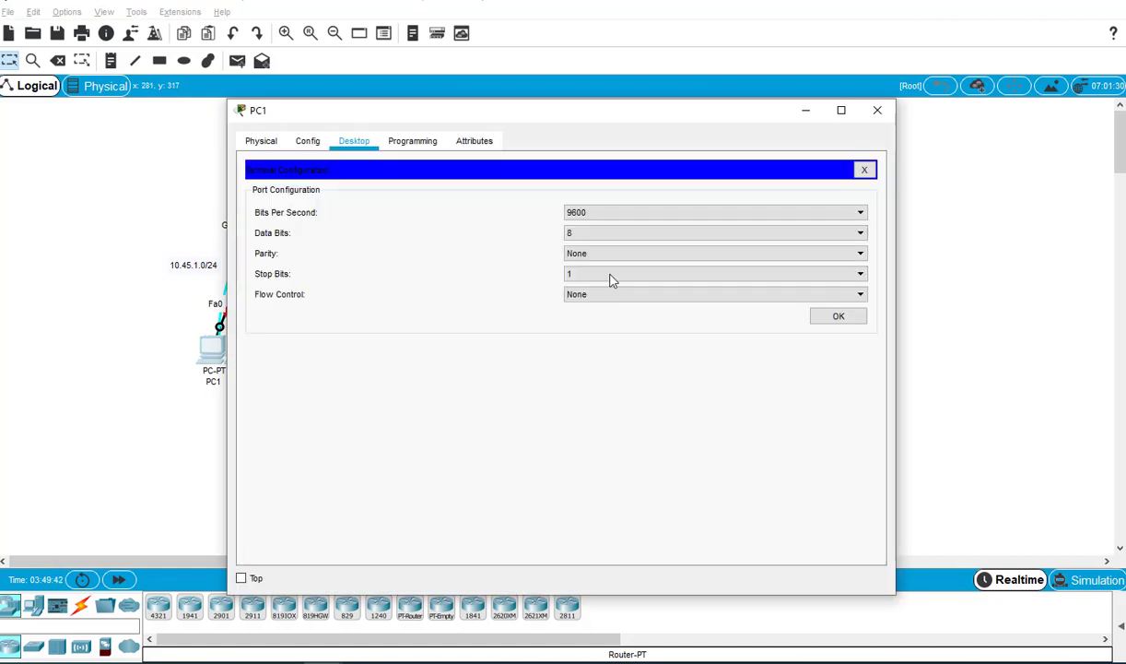
left_click(836, 317)
left_click_drag(598, 121, 688, 100)
key("Return")
key("Return")
type("en")
key("Return")
key("Return")
key("Return")
left_click_drag(553, 83, 556, 44)
Exit the router's console session and re-enter privileged EXEC mode with the en command.
type("ex")
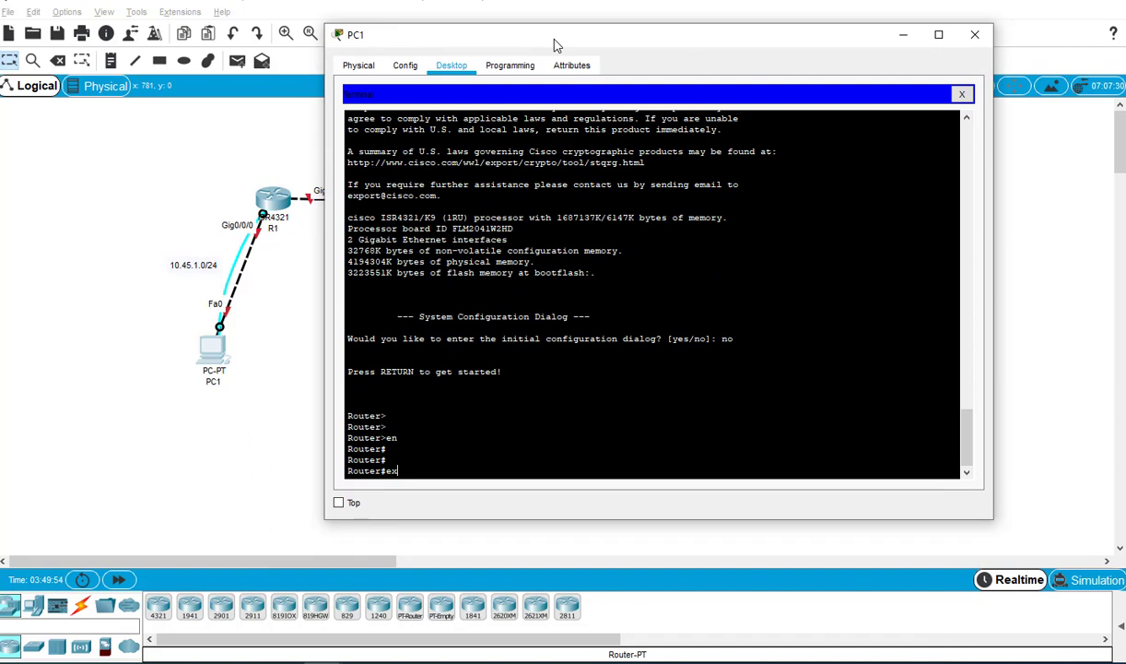
key("Return")
key("Return")
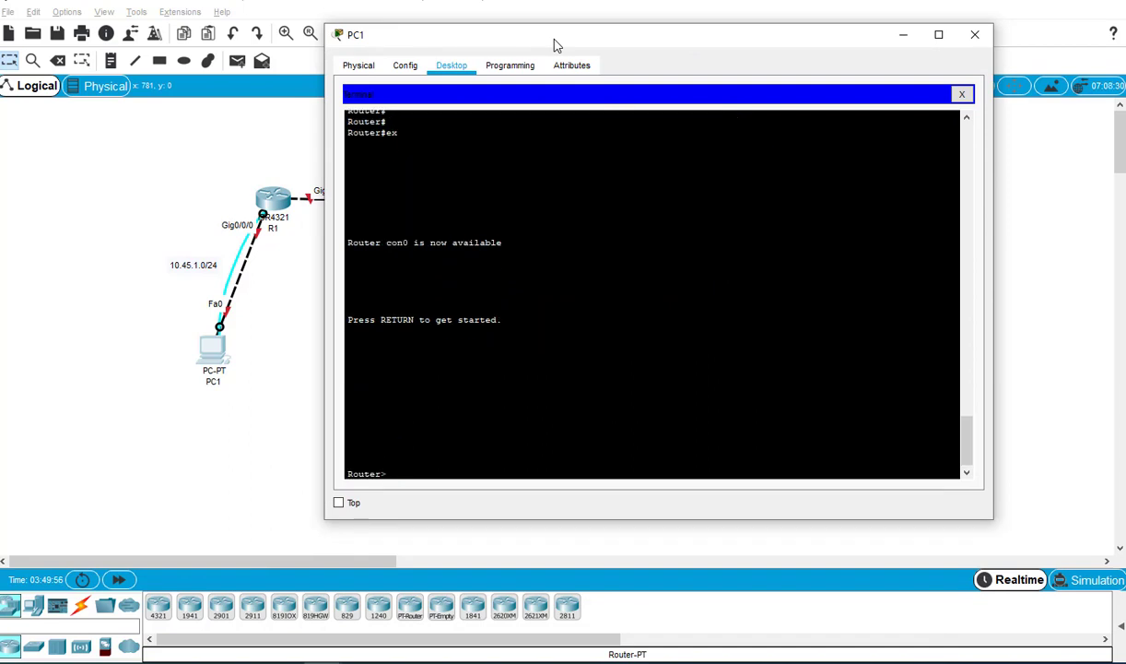
type("en")
key("Return")
key("Return")
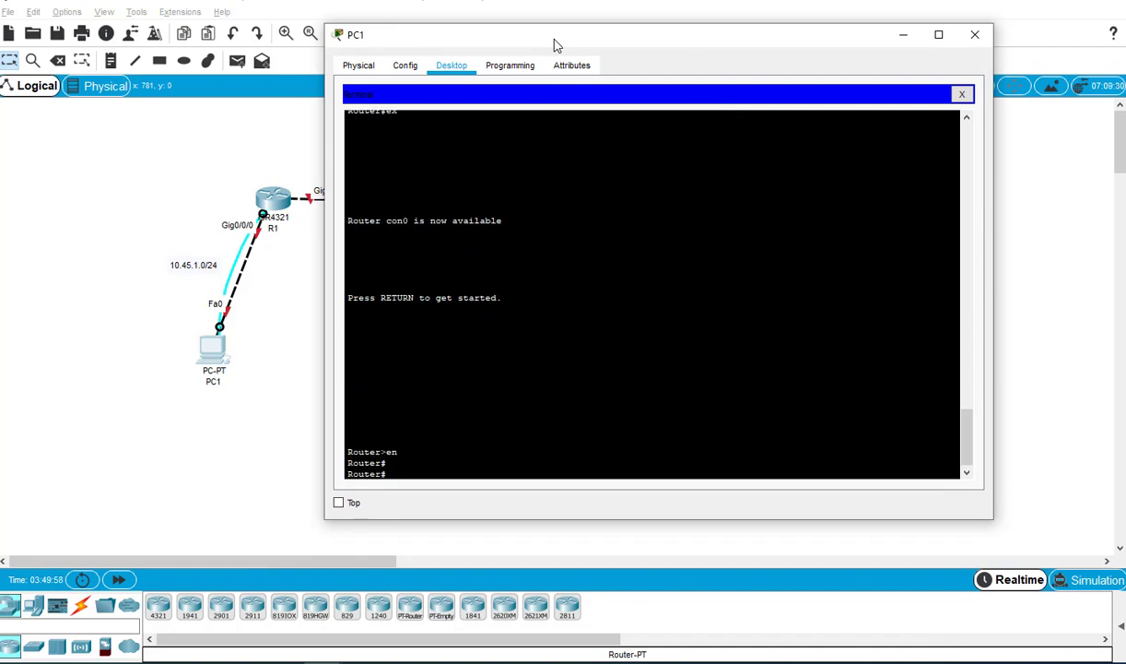
Enter global configuration mode on R1 with configure terminal and move the terminal window clear of R1's interface labels.
type("conf")
key("Tab")
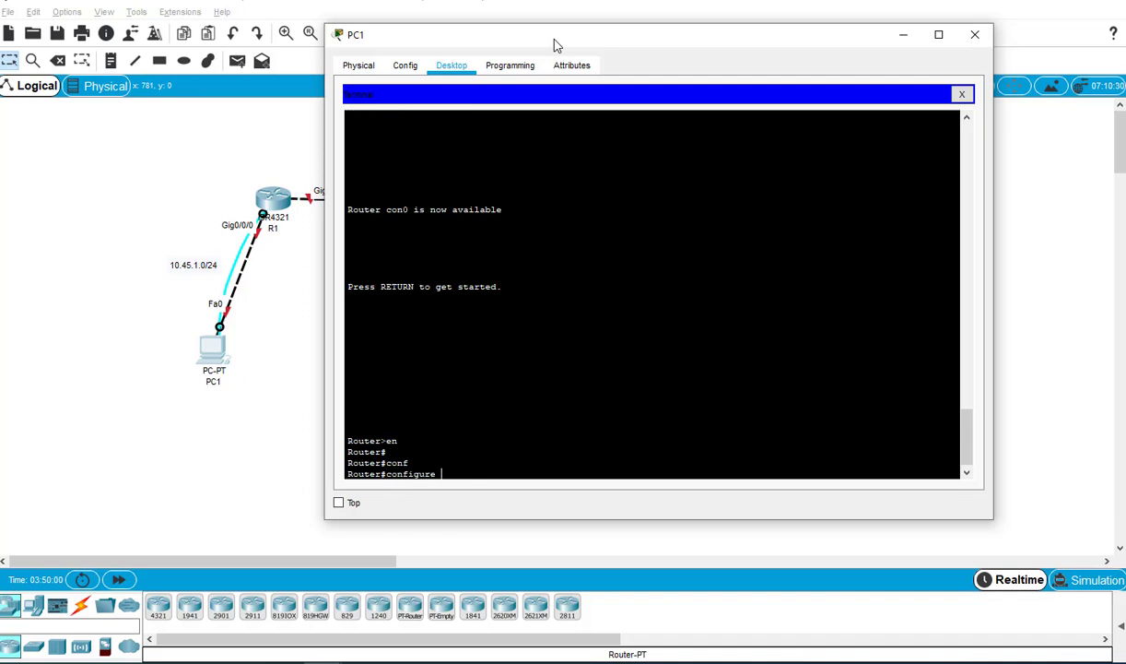
type("ter")
key("Tab")
key("Return")
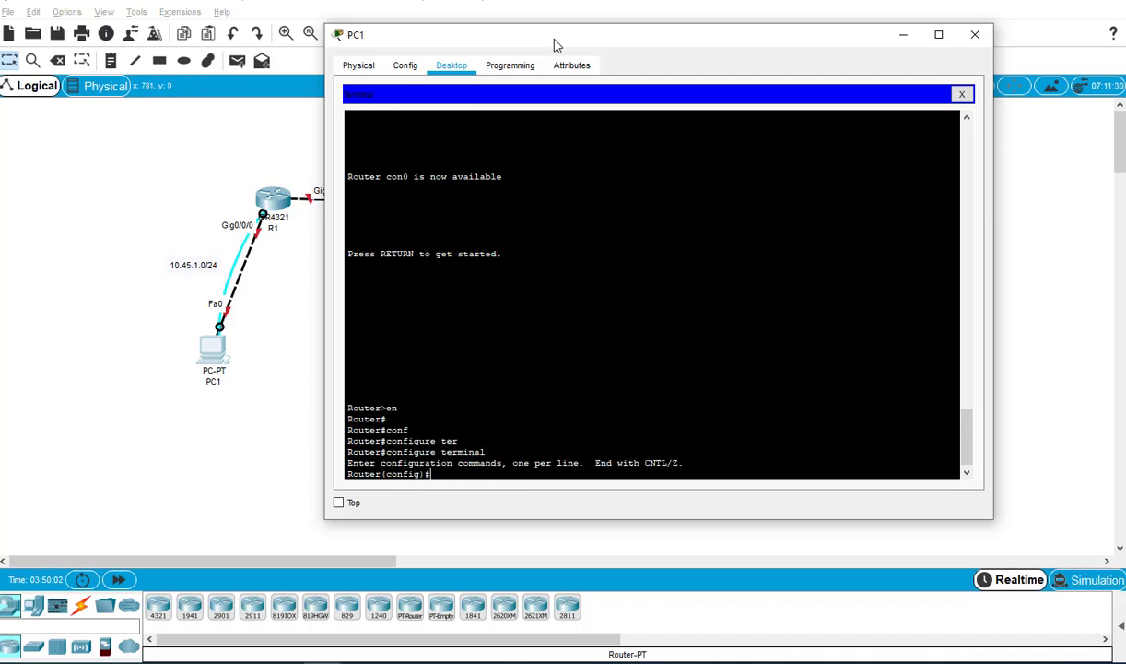
key("Return")
key("Return")
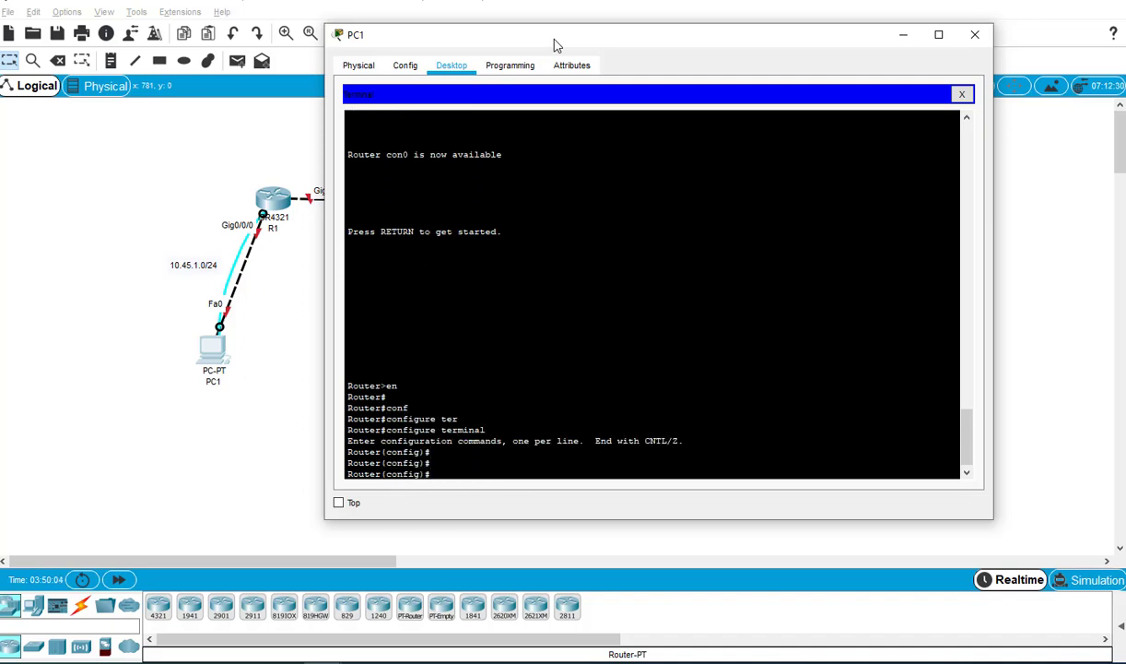
key("Return")
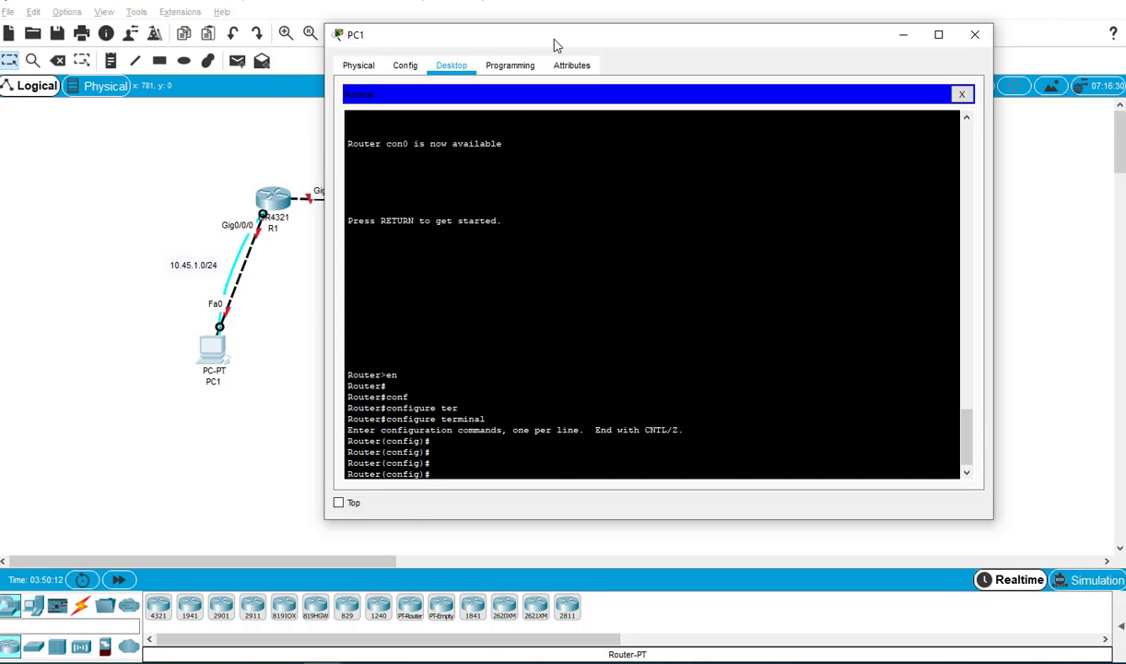
left_click_drag(553, 42, 681, 30)
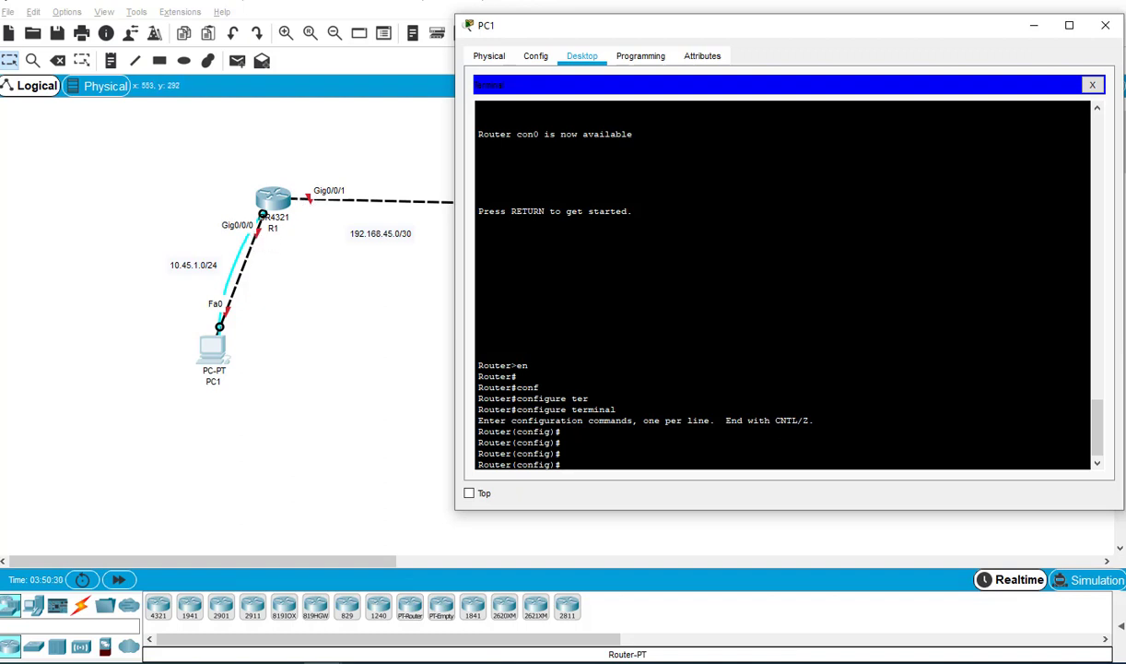
Enable interface gigabitEthernet 0/0/0 on R1 with the no shutdown command.
key("Return")
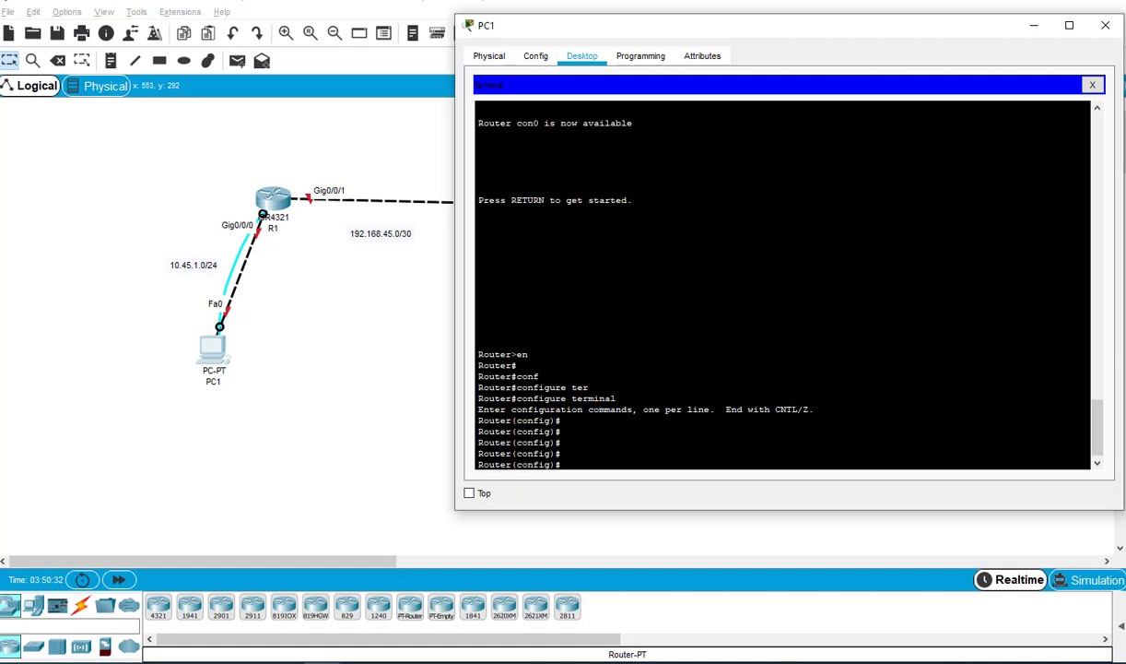
type("in")
key("Tab")
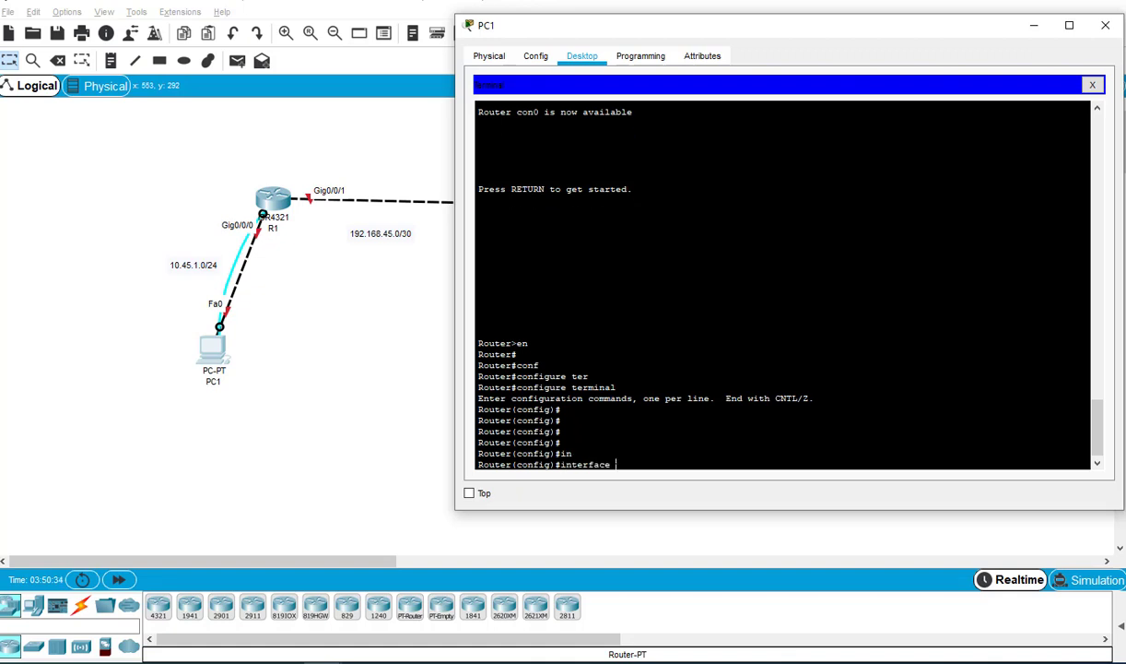
type("g")
key("Tab")
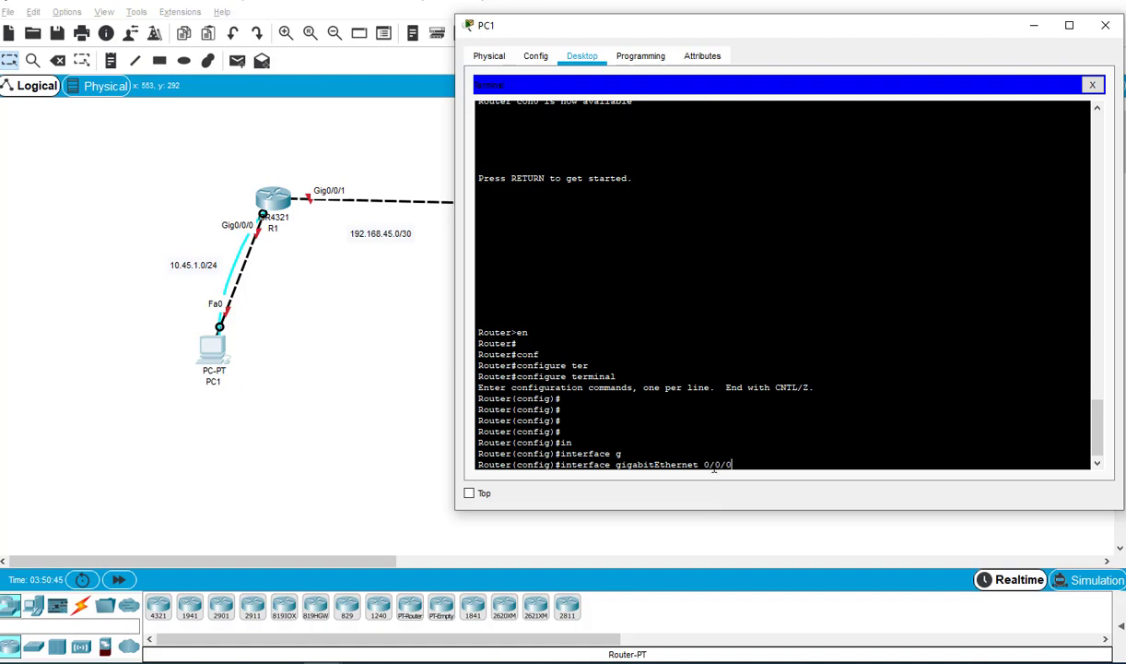
left_click_drag(714, 466, 748, 472)
left_click(749, 468)
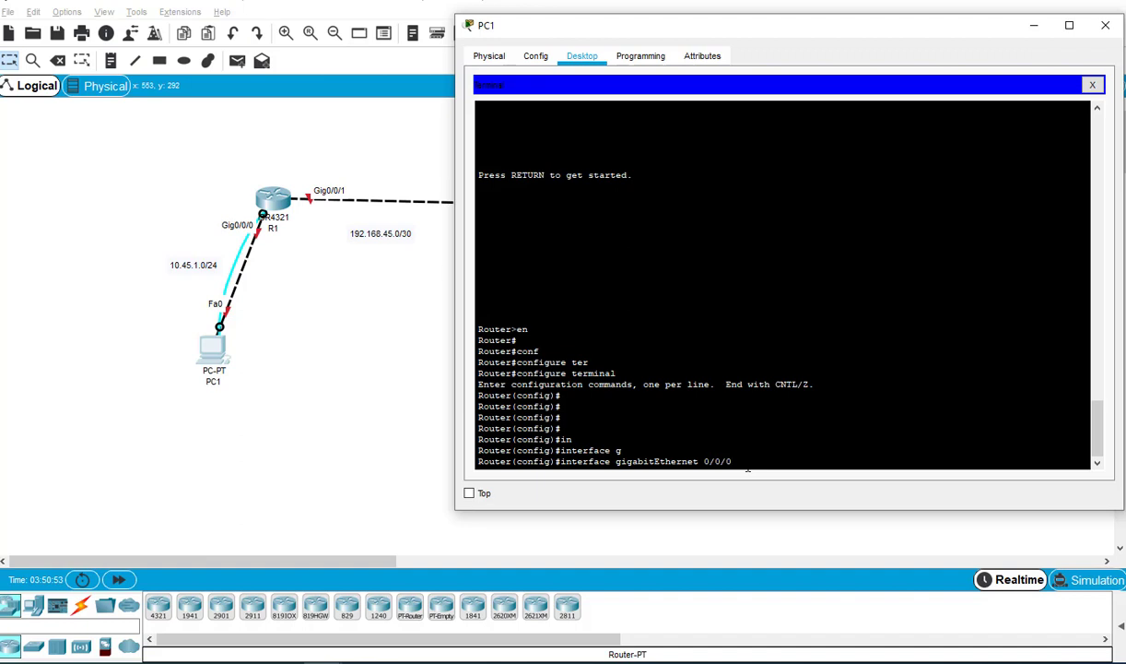
key("Return")
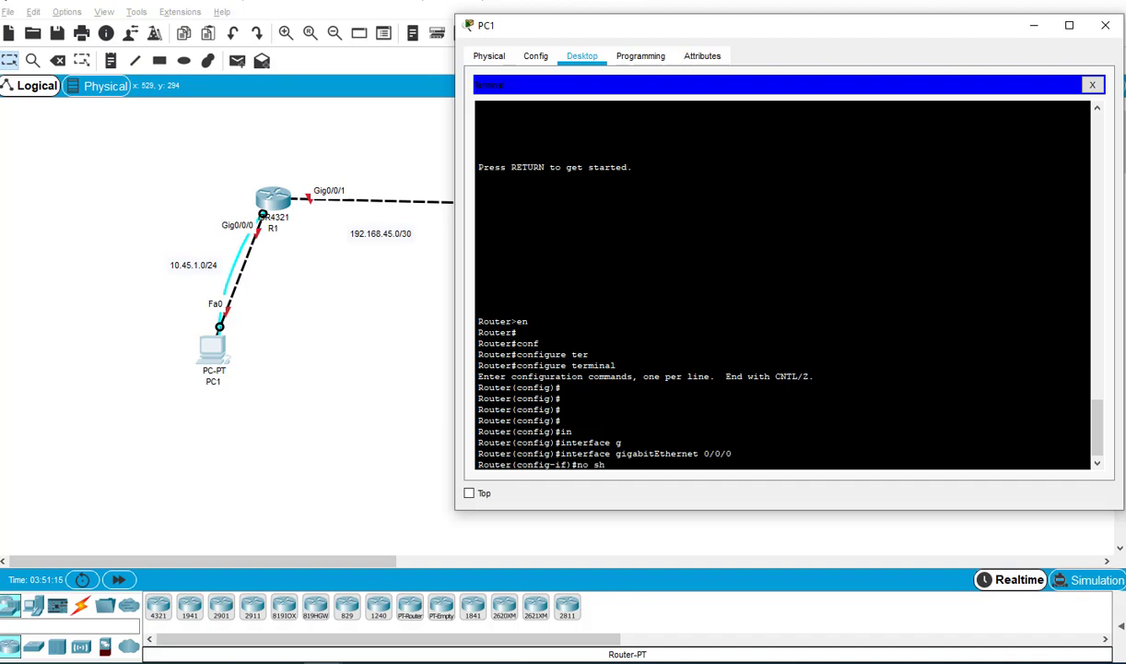
type("hu")
key("Tab")
key("Return")
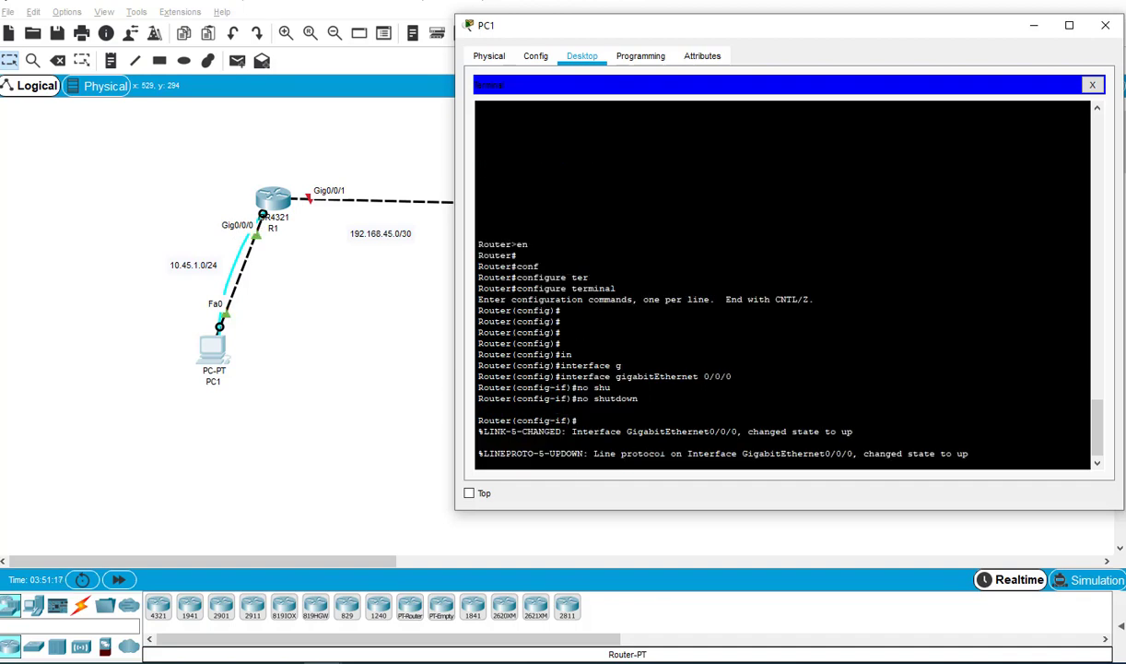
Assign IP address 10.45.1.1 with mask 255.255.255.0 to gigabitEthernet 0/0/0 and exit its interface configuration.
key("Return")
key("Return")
type("ip address")
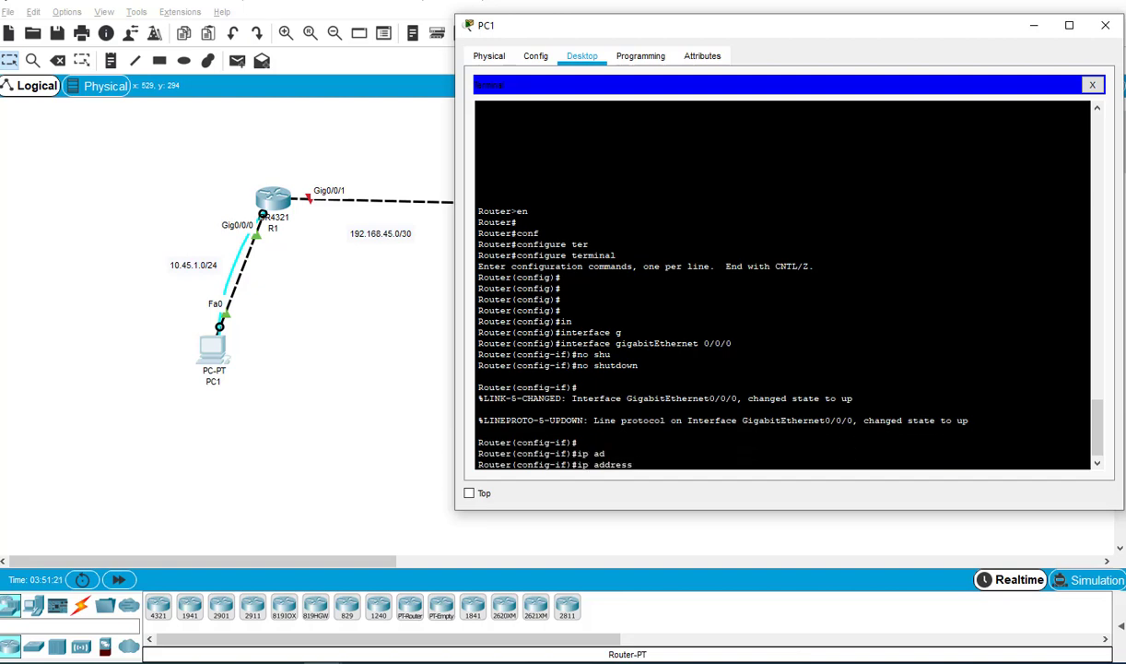
type("10.45.1.1 255.255.255.0")
key("Return")
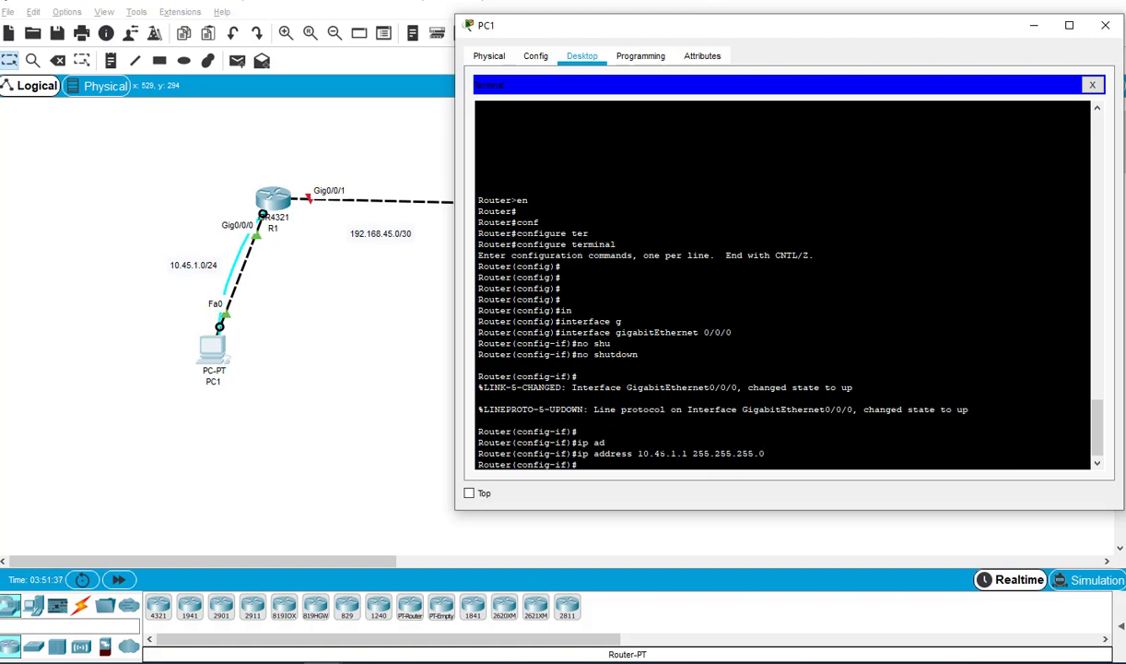
type("exit")
key("Return")
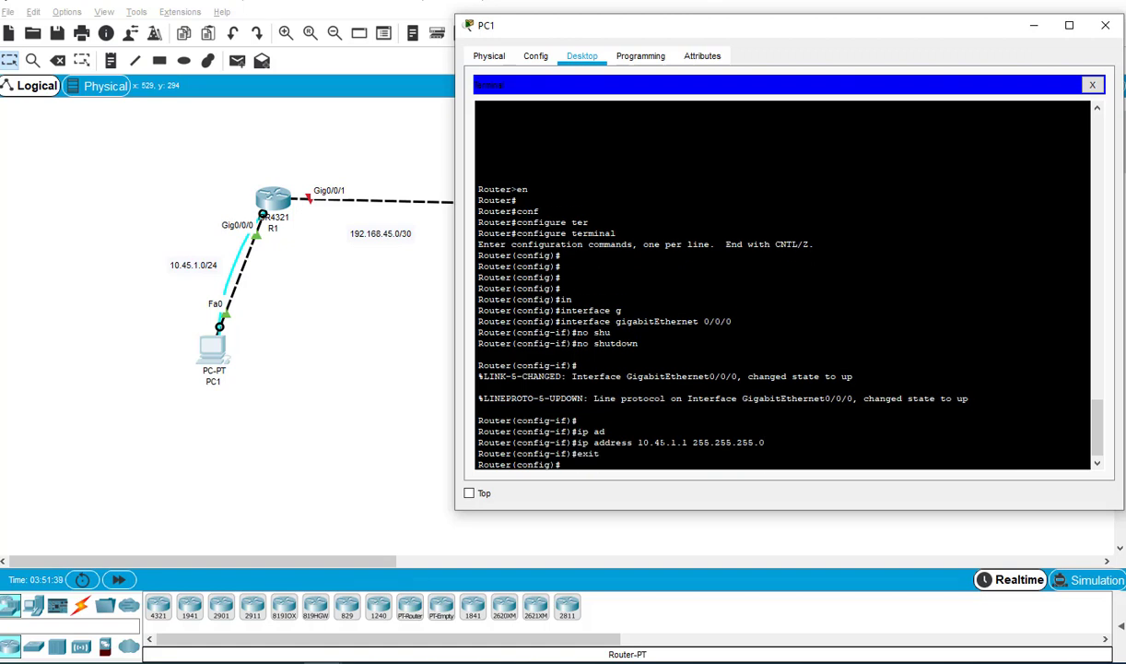
Enter interface configuration mode for gigabitEthernet 0/0/1 on R1.
key("Return")
type("in")
key("Tab")
type("g")
key("Tab")
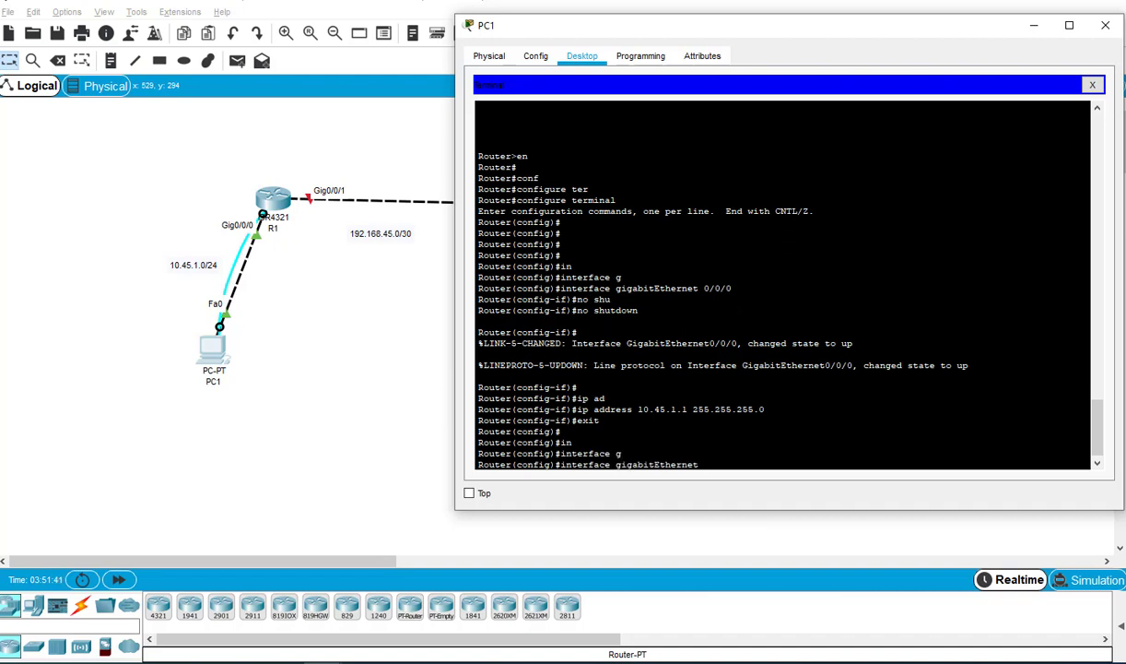
type("0/0/1")
key("Return")
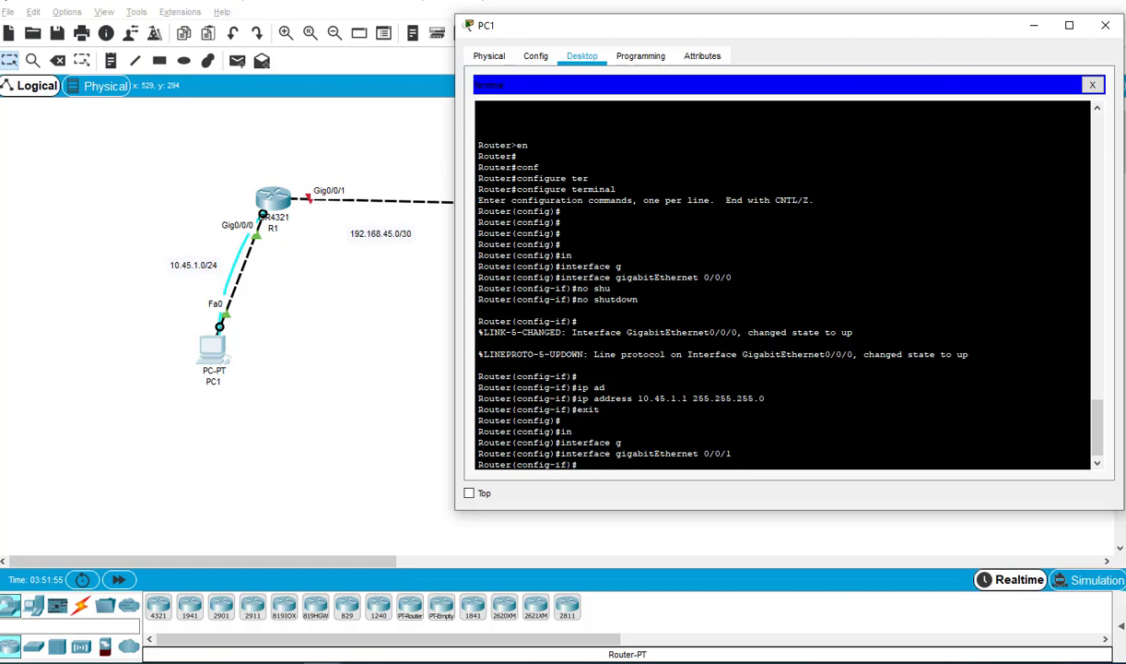
Try to assign IP address 192.168.45.1 with mask 255.255.255.250 to gigabitEthernet 0/0/1.
type("ip ad")
key("Tab")
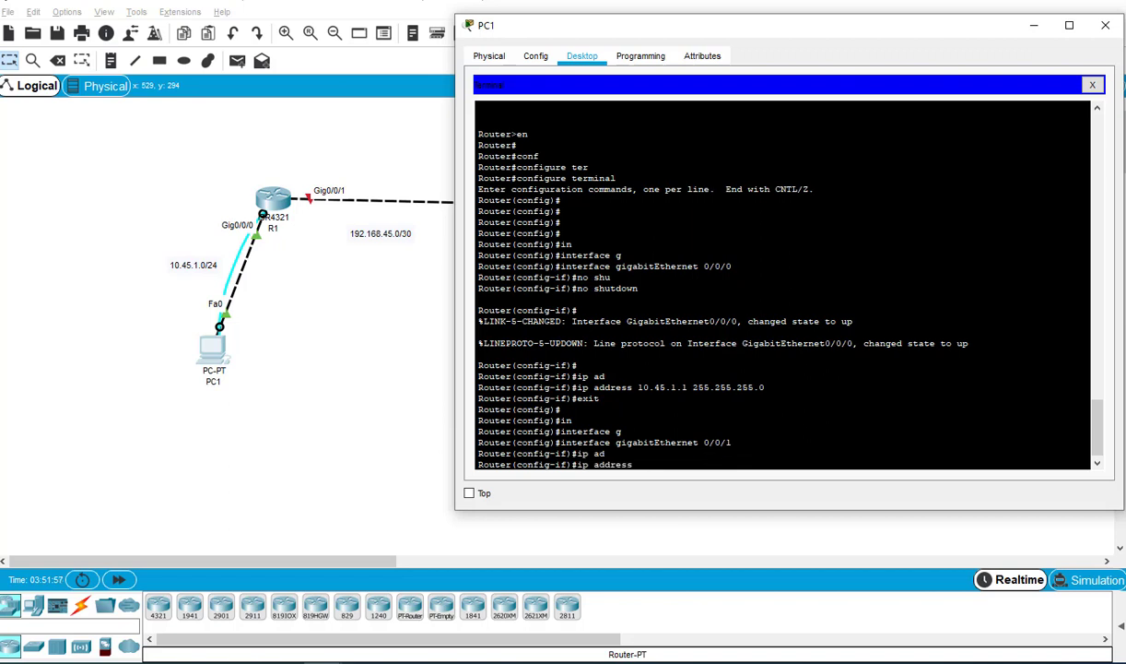
type("192.168.45.1.")
key("BackSpace")
type("255")
type(".255")
type(".255")
type(".")
type("25")
type("2")
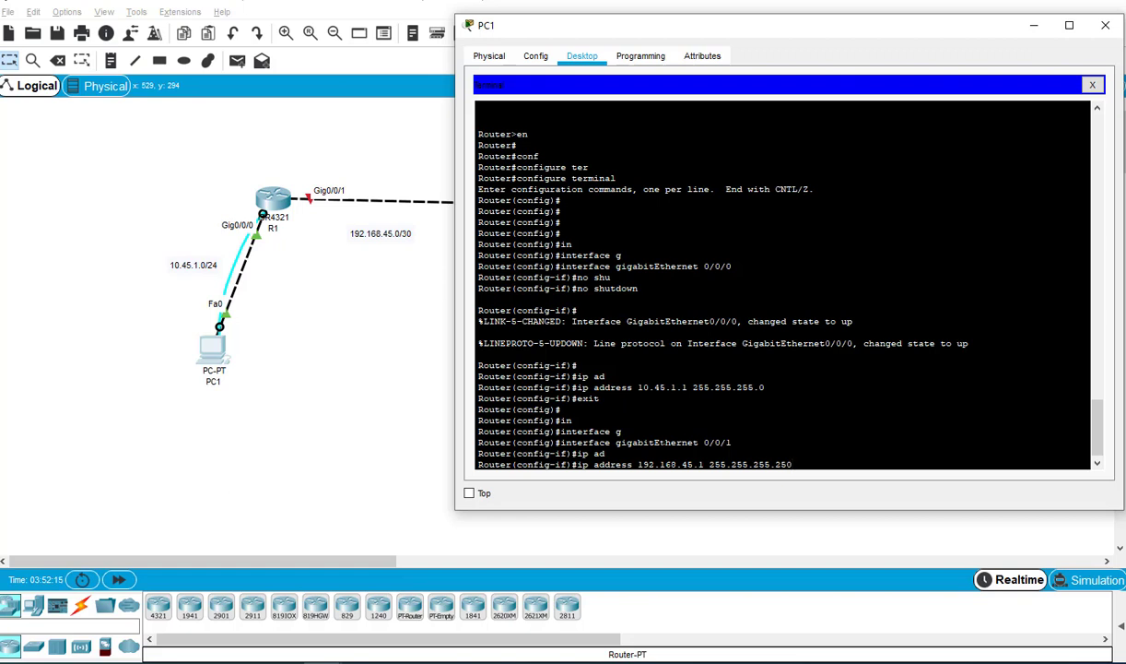
key("Return")
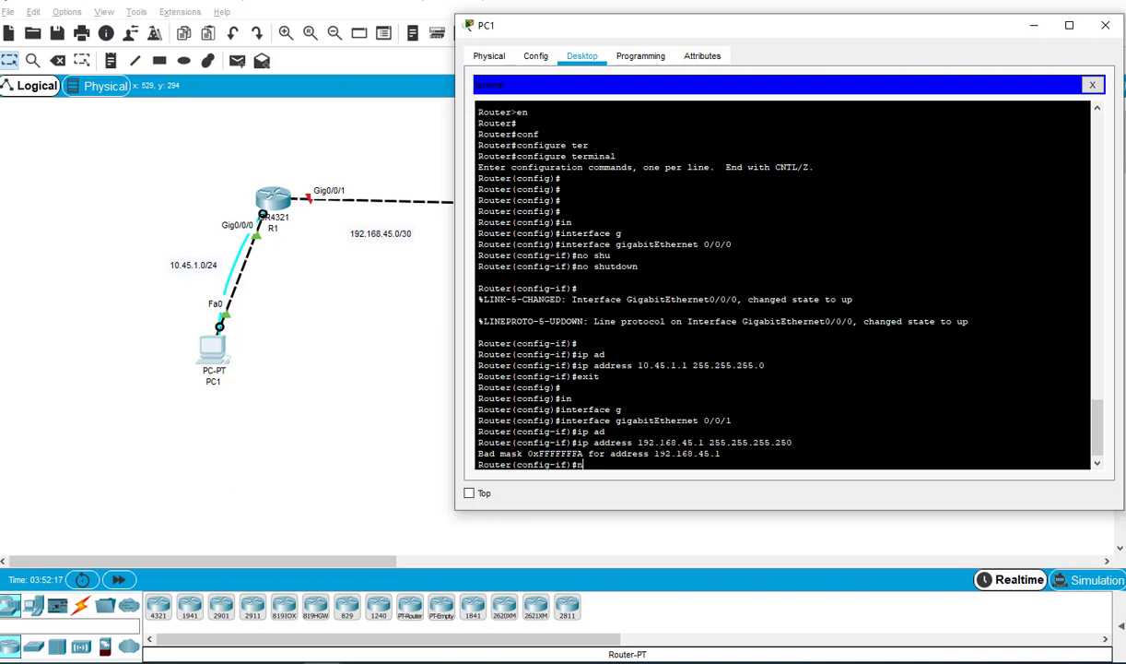
Enable gigabitEthernet 0/0/1 with the no shutdown command and exit to global configuration mode.
type("no")
key("Tab")
type("shu")
key("Tab")
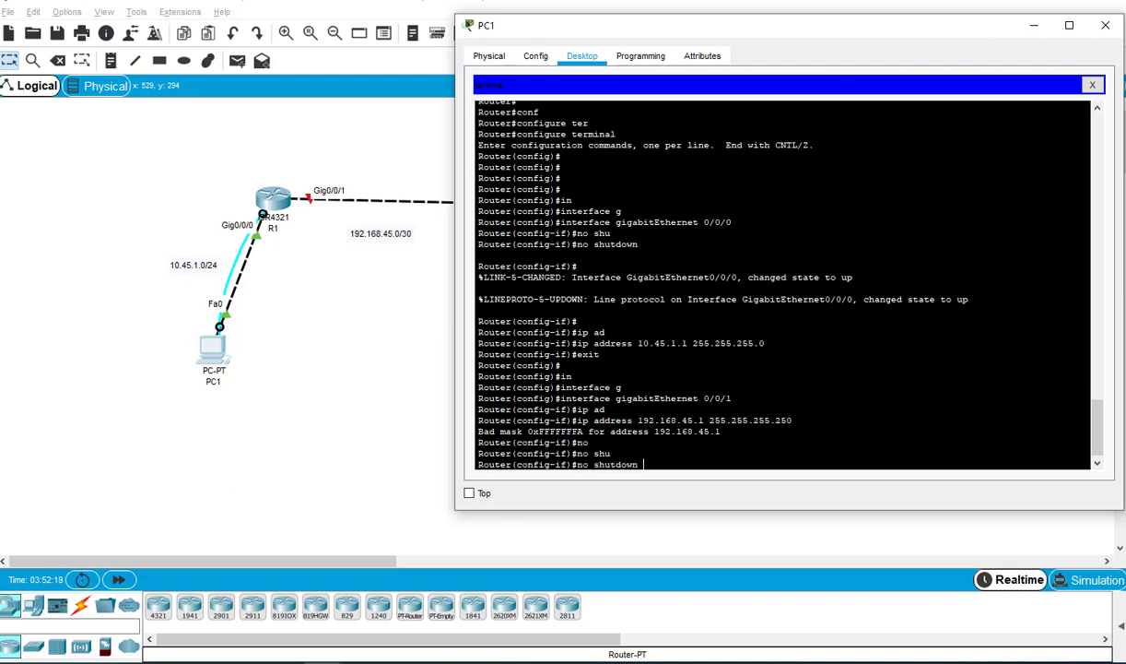
key("Return")
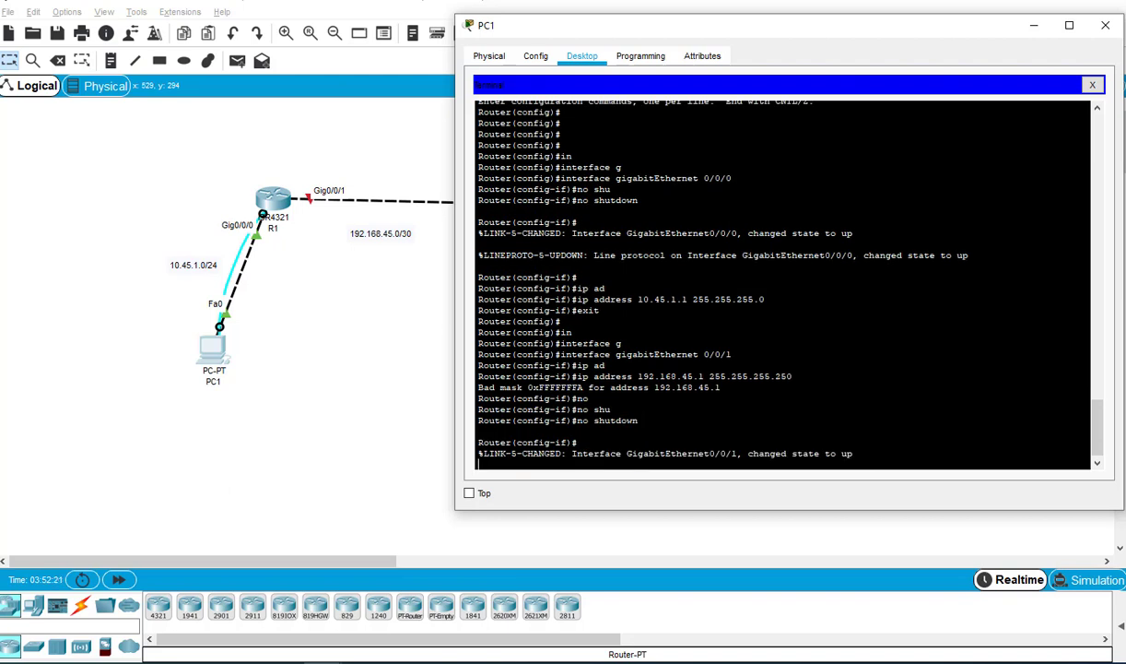
key("Return")
key("Return")
key("Return")
key("Return")
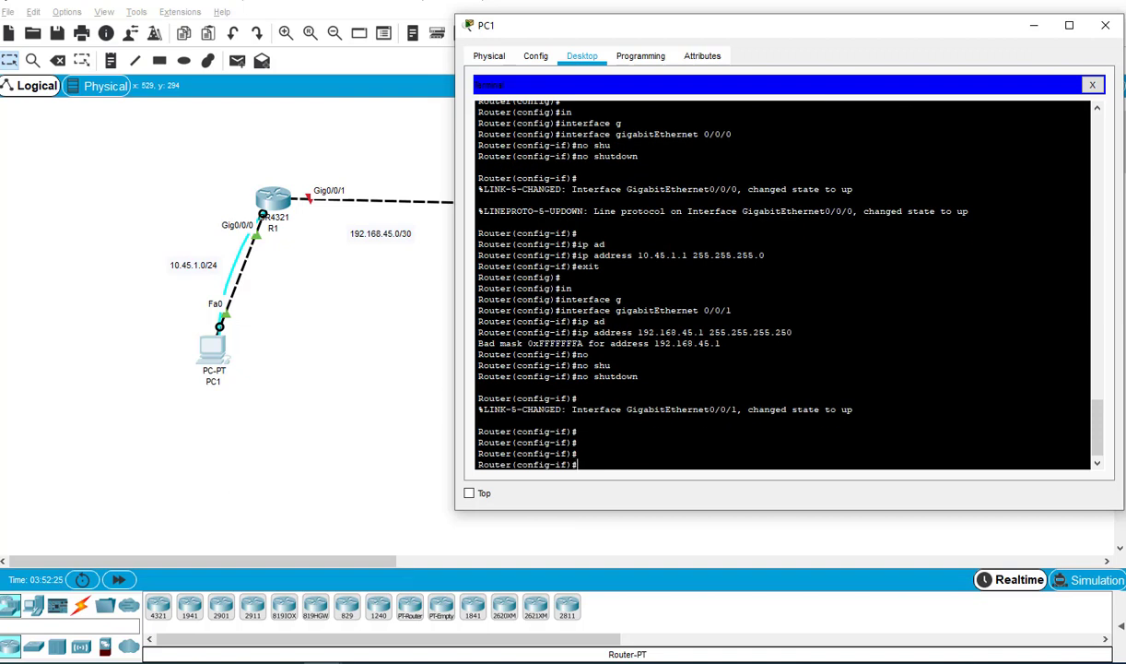
type("exit")
key("Tab")
key("Return")
key("Return")
key("Return")
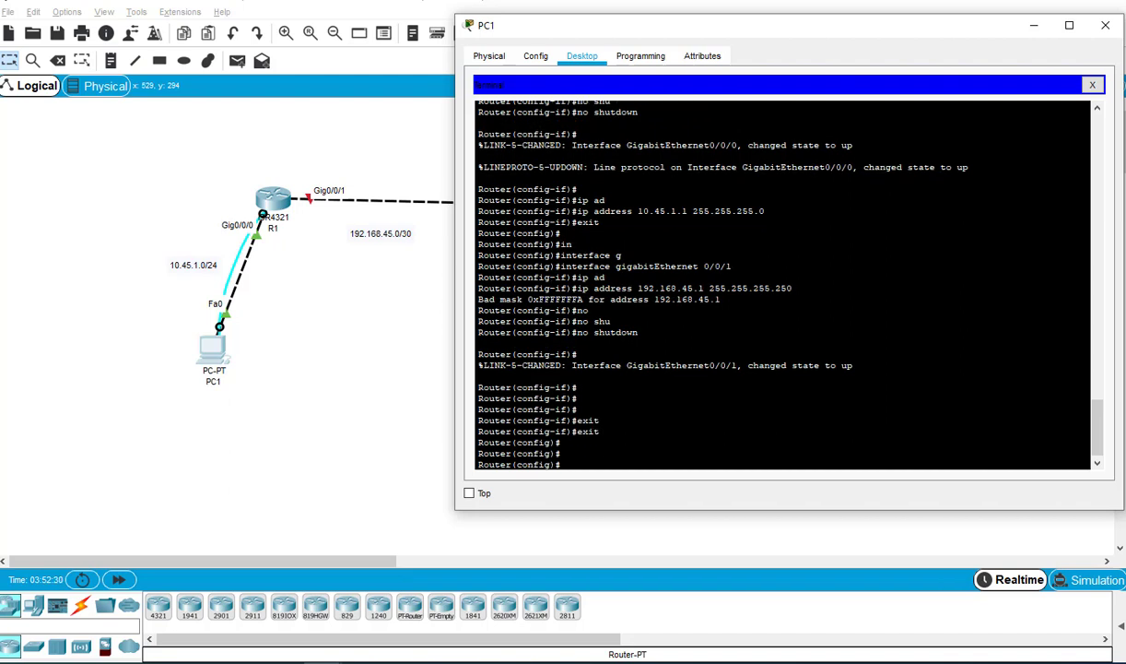
Enter RIP routing configuration mode on R1 with the router rip command.
type("rou")
key("Tab")
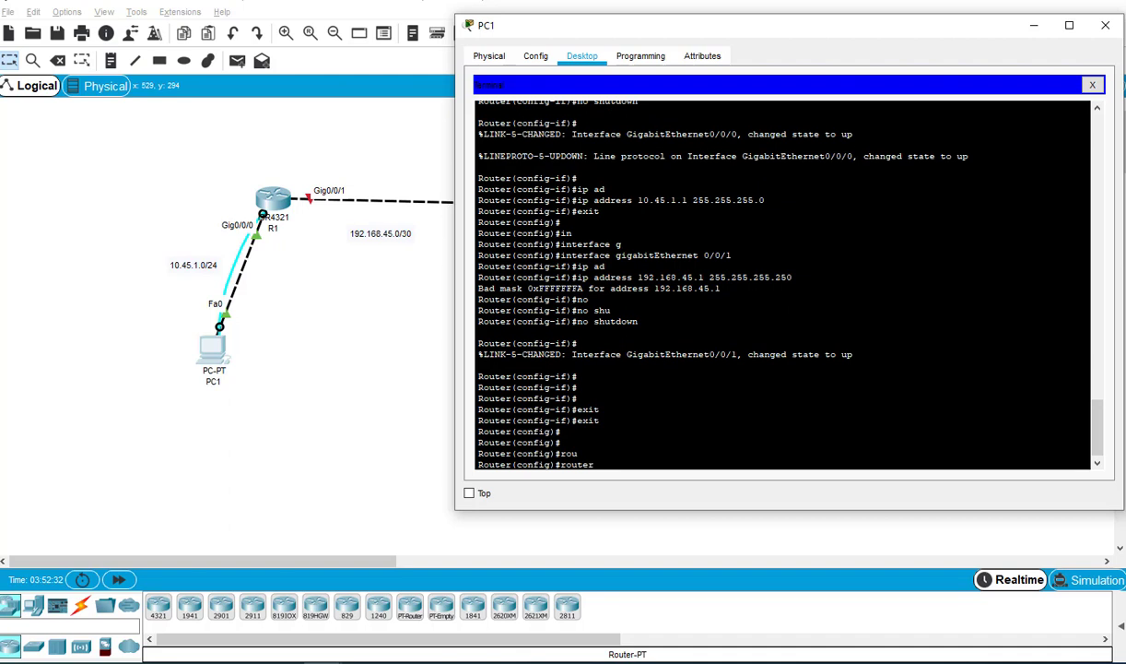
type("rip")
key("Tab")
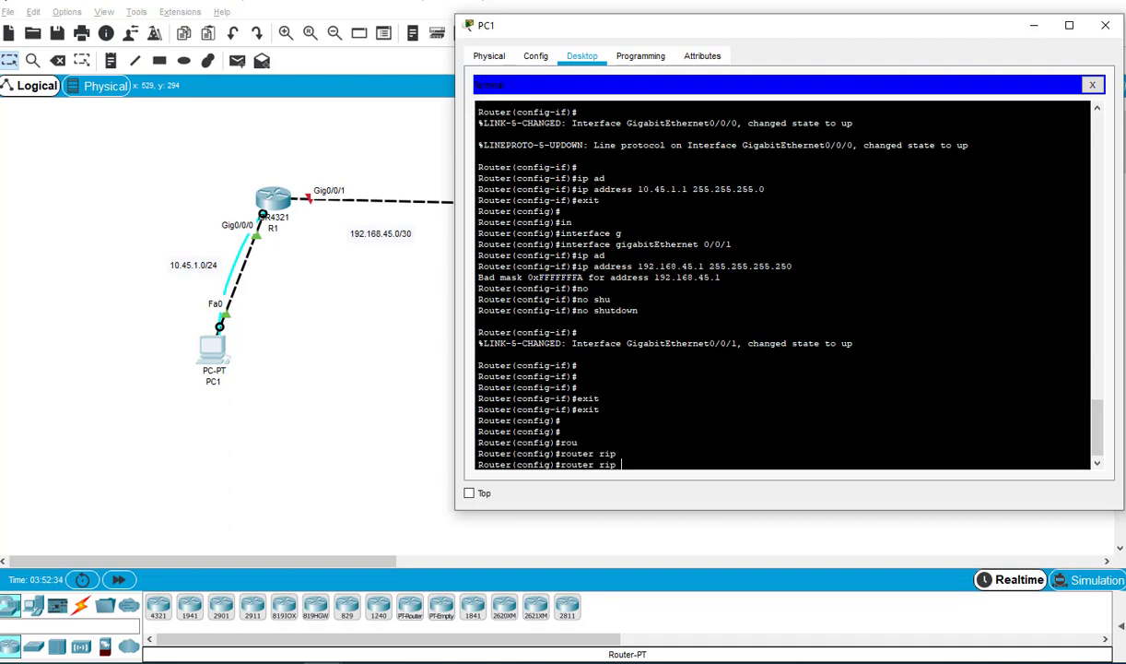
key("Return")
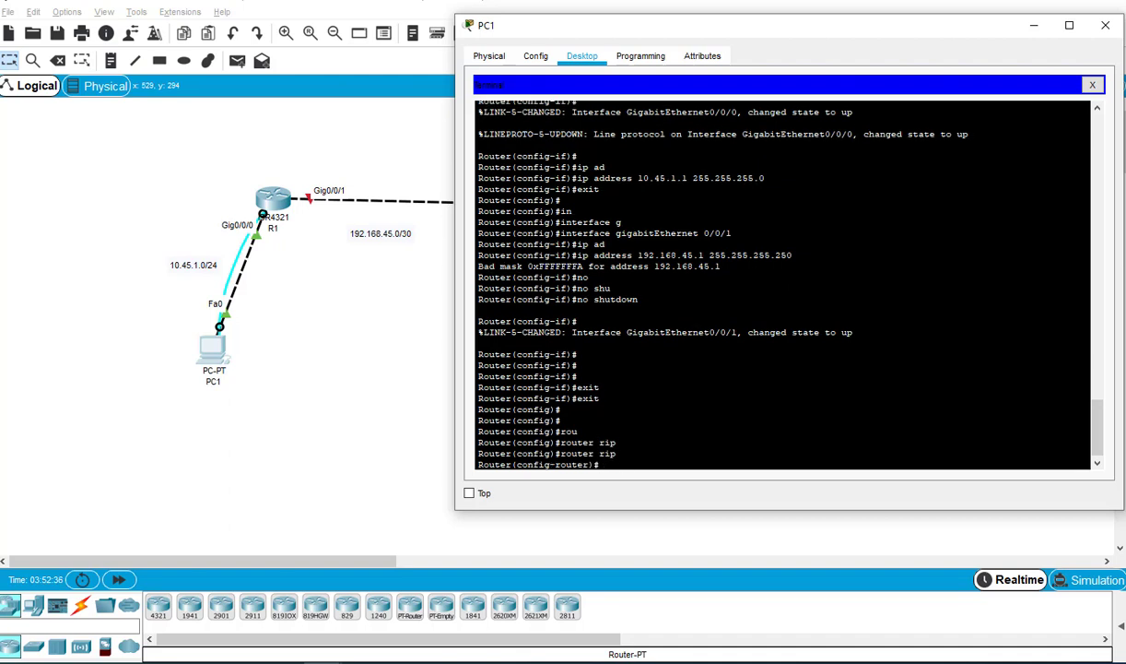
Set the RIP process on R1 to version 2.
type("vi")
key("Tab")
key("BackSpace")
key("BackSpace")
type("ver")
key("Tab")
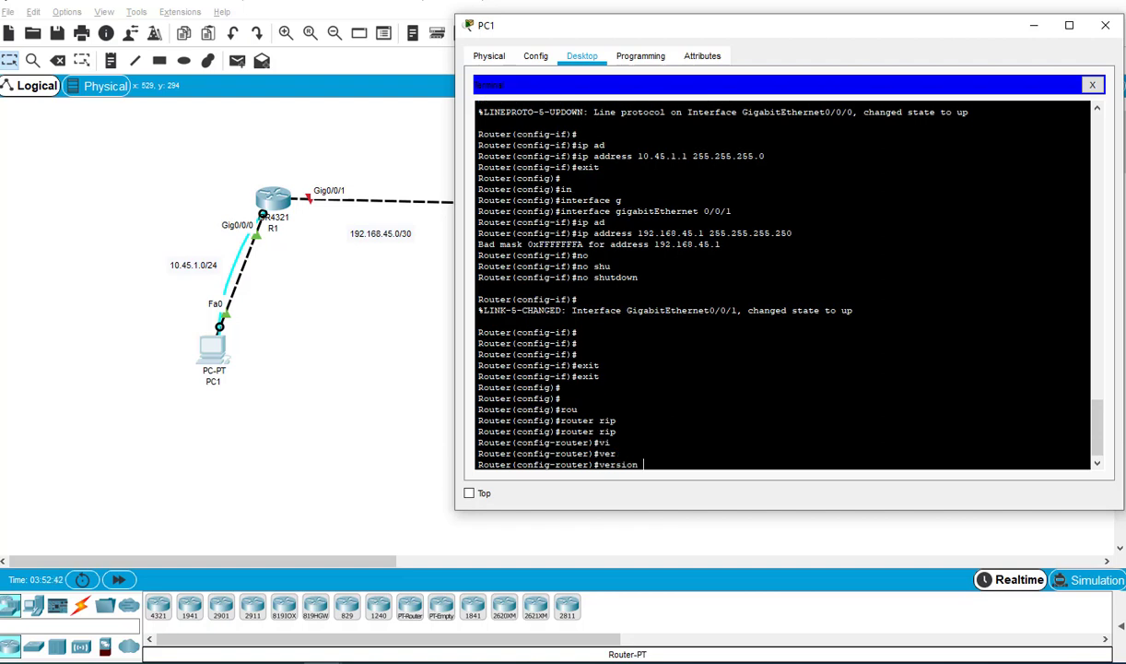
key("Return")
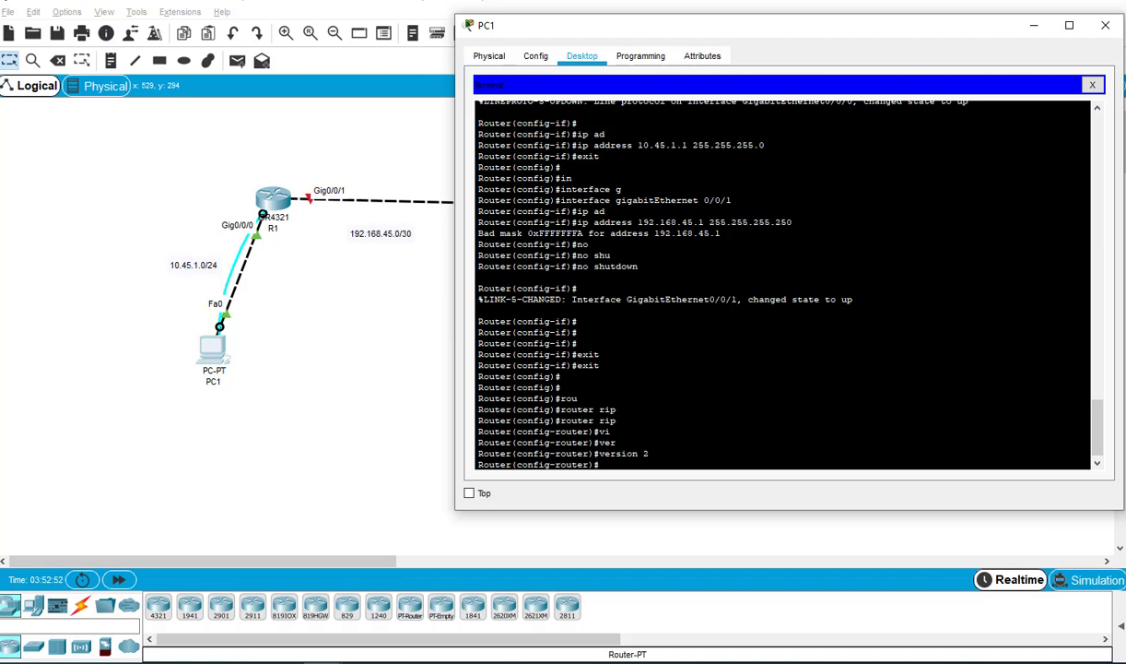
Disable automatic route summarization for RIP on R1 with the no auto-summary command.
type("no au")
key("Tab")
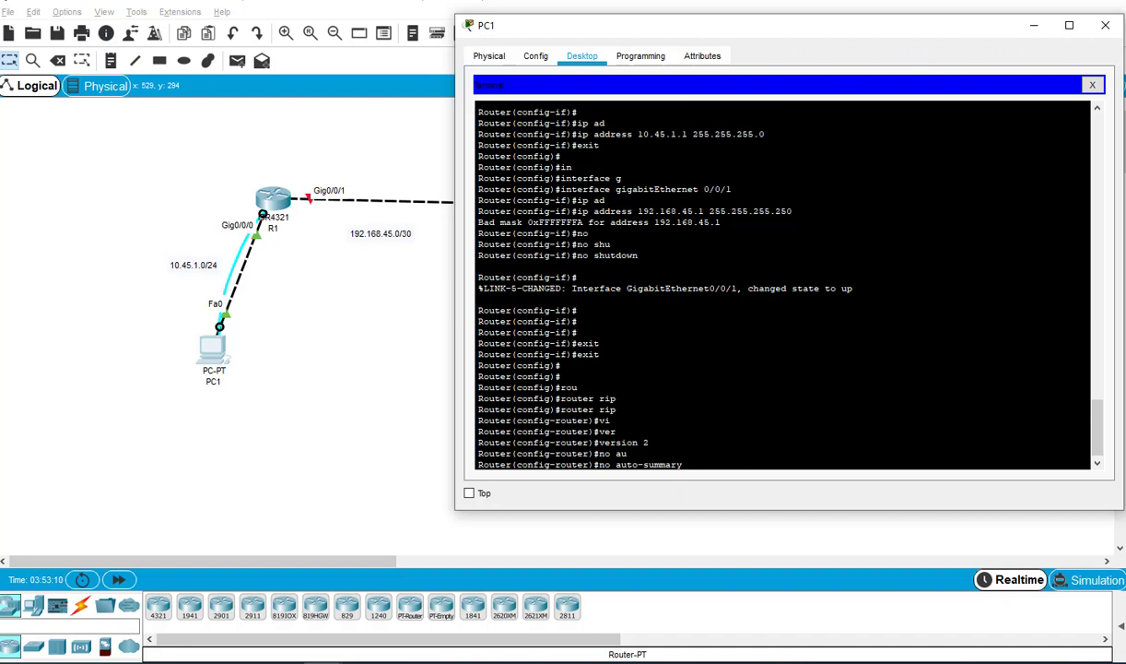
key("Return")
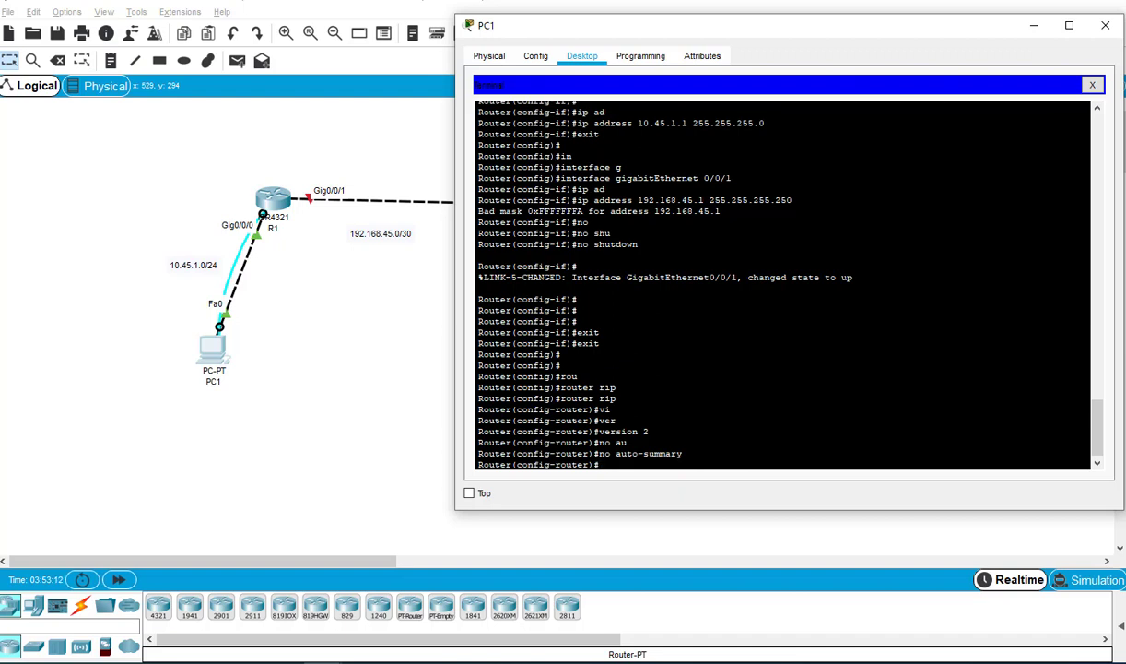
key("Return")
key("Return")
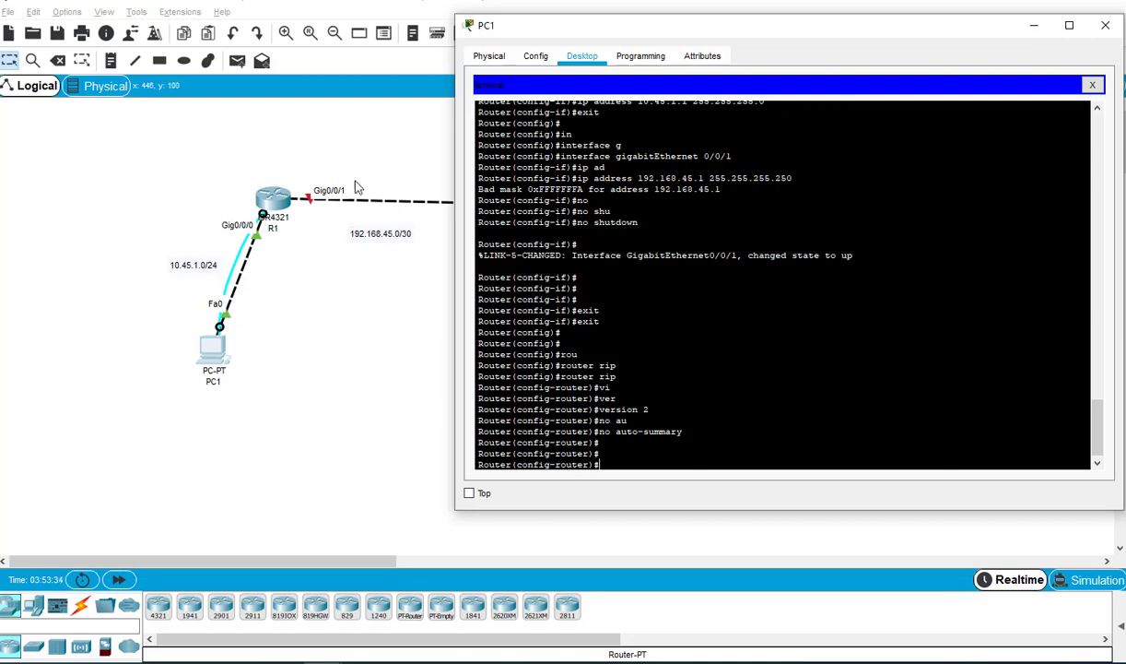
Advertise network 192.168.45.0 in R1's RIP configuration.
left_click_drag(581, 32, 608, 292)
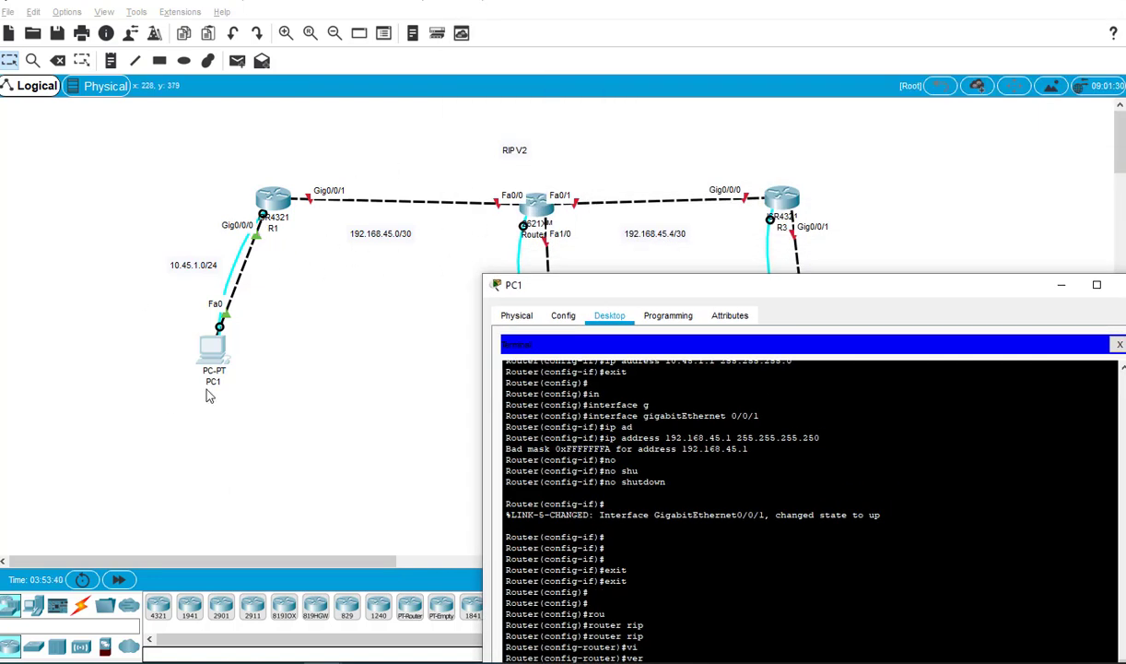
left_click_drag(608, 297, 606, 101)
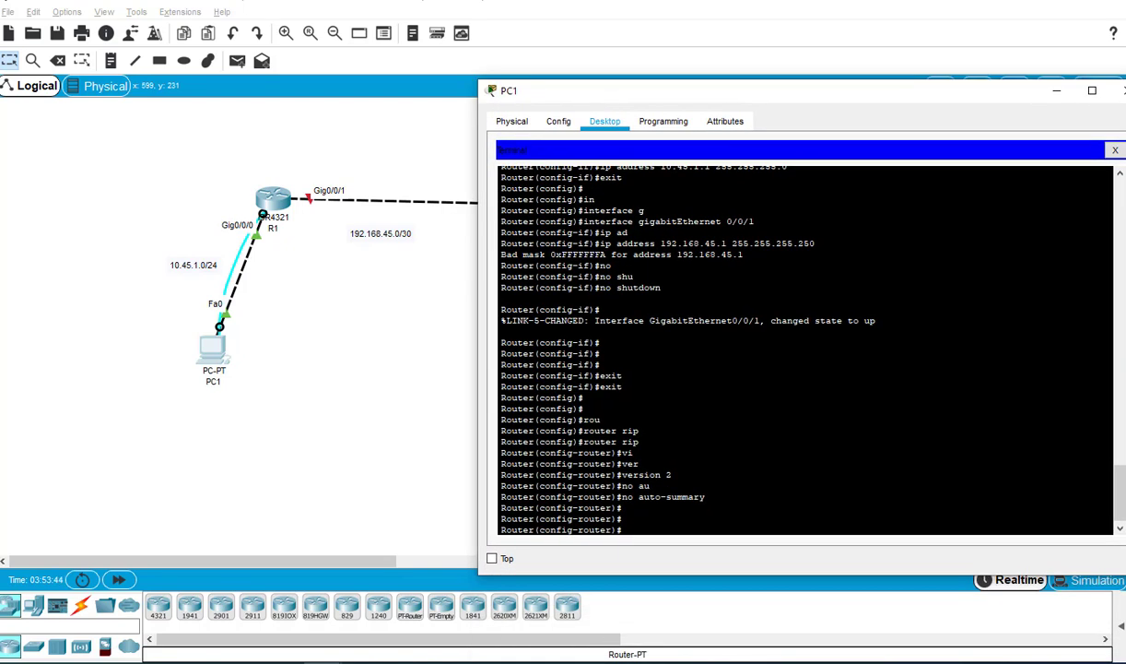
type("net")
key("Tab")
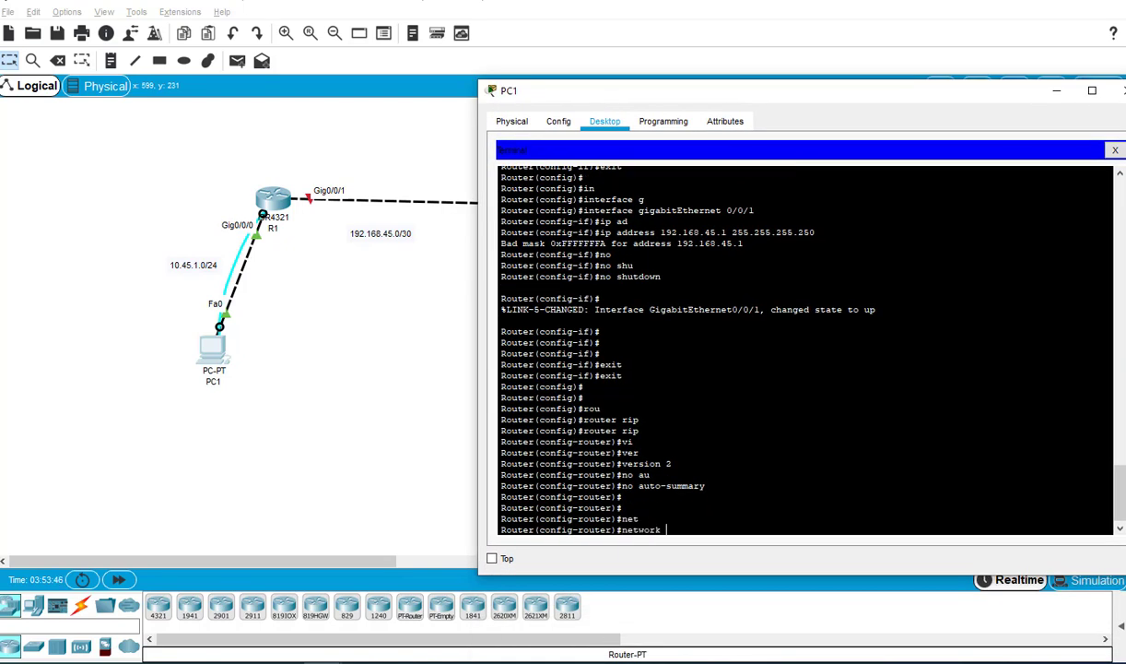
type("192.168.45.0")
key("Return")
Advertise network 10.45.1.0 in R1's RIP configuration.
type("net")
key("Tab")
type("1")
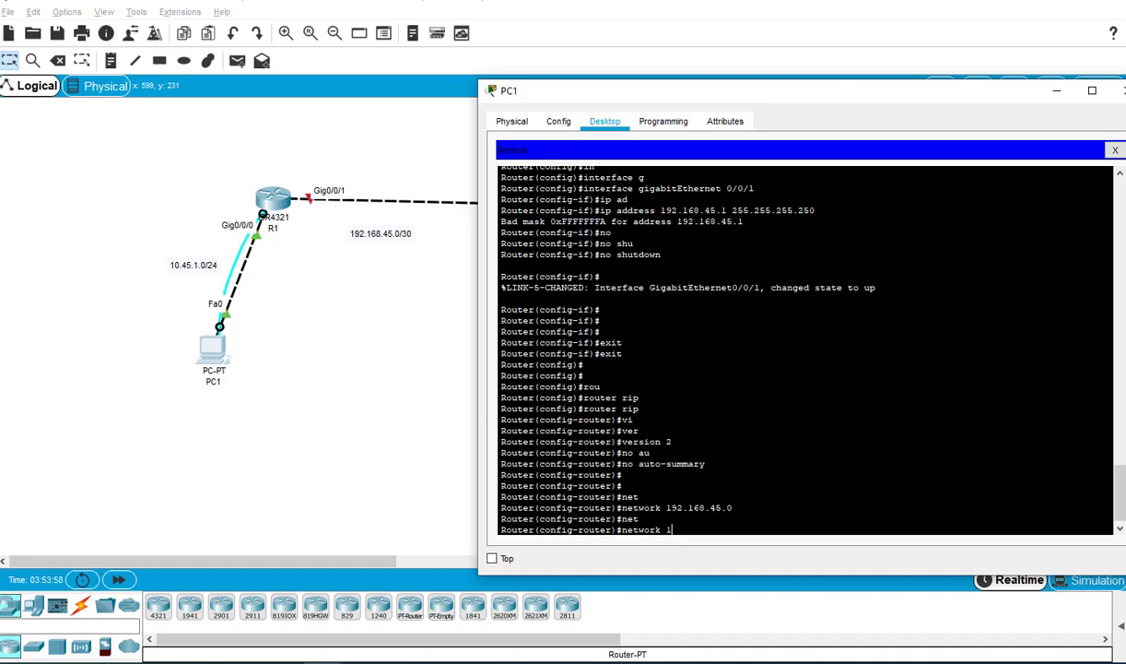
type("0.45.1.0")
key("Return")
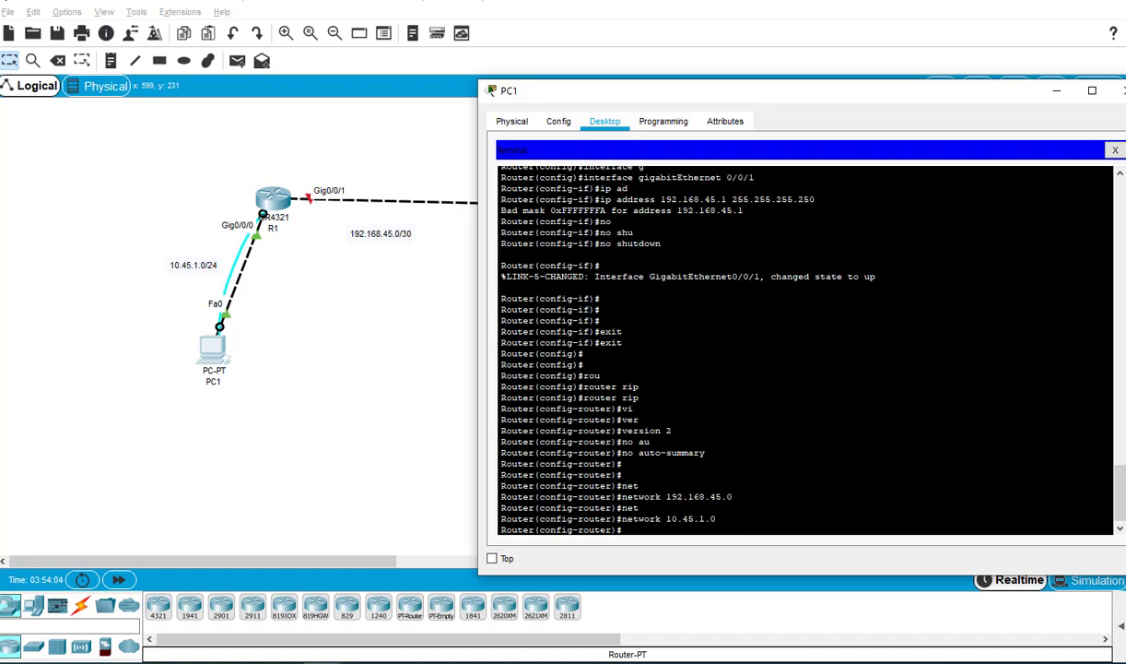
key("Return")
key("Return")
key("Return")
key("Return")
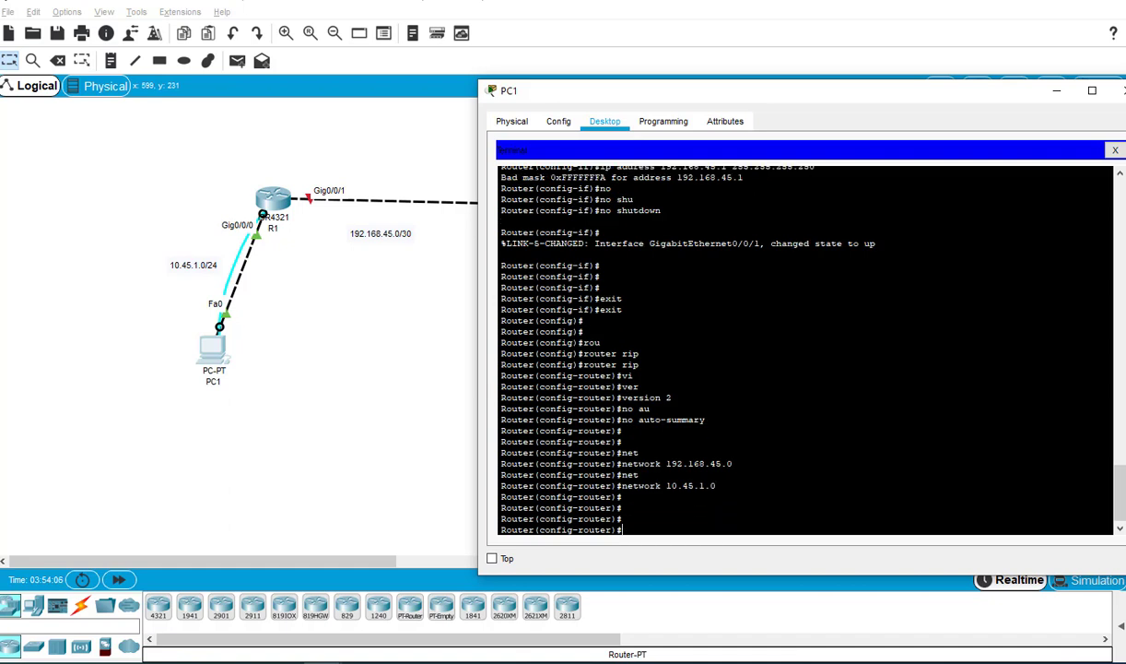
Exit RIP and global configuration modes on R1 to return to privileged EXEC mode.
type("exit")
key("Tab")
key("Return")
key("Return")
key("Return")
key("Return")
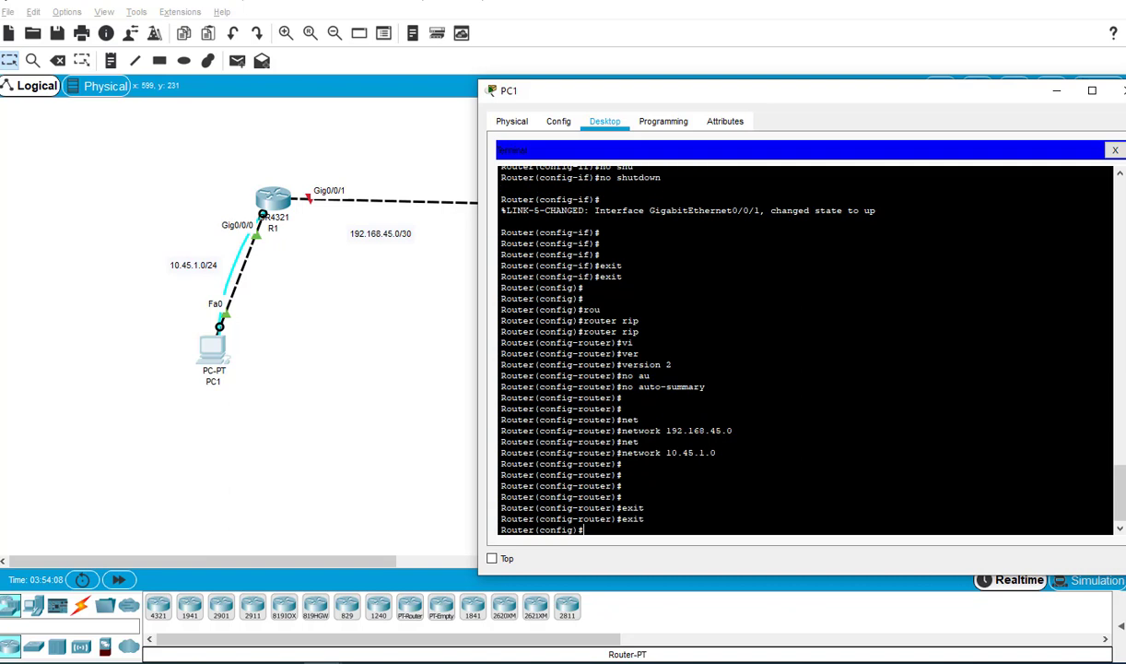
type("exit")
key("Tab")
key("Return")
key("Return")
key("Return")
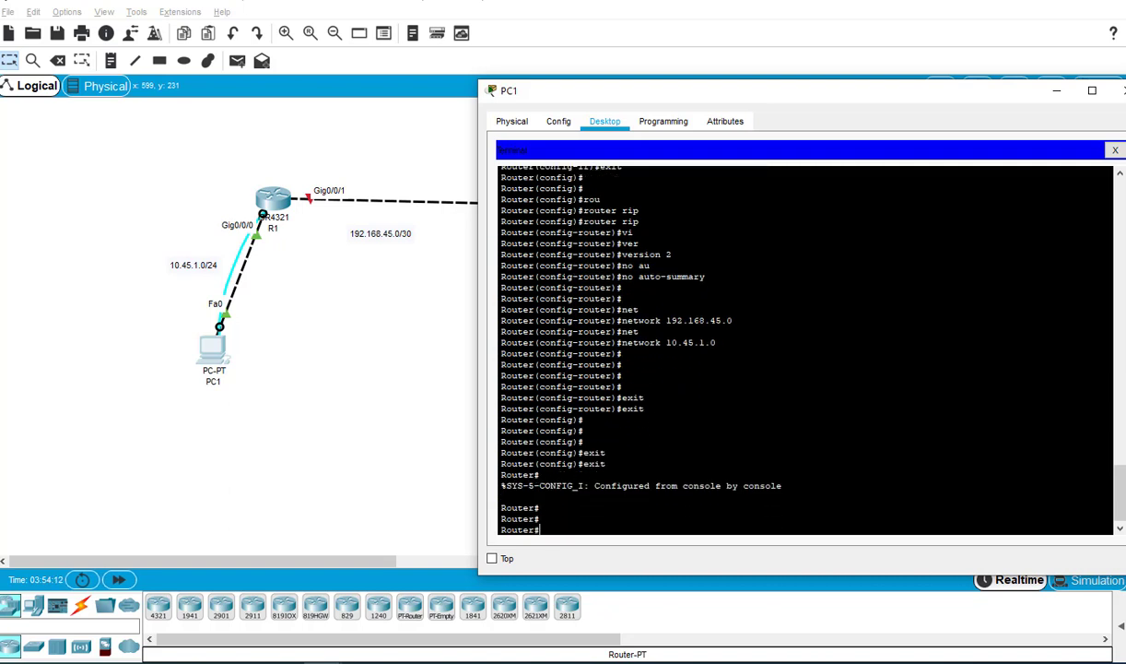
Display R1's routing protocol settings with show ip protocols and examine the RIP send and receive versions.
type("ip")
key("BackSpace")
key("BackSpace")
type("sho")
key("Tab")
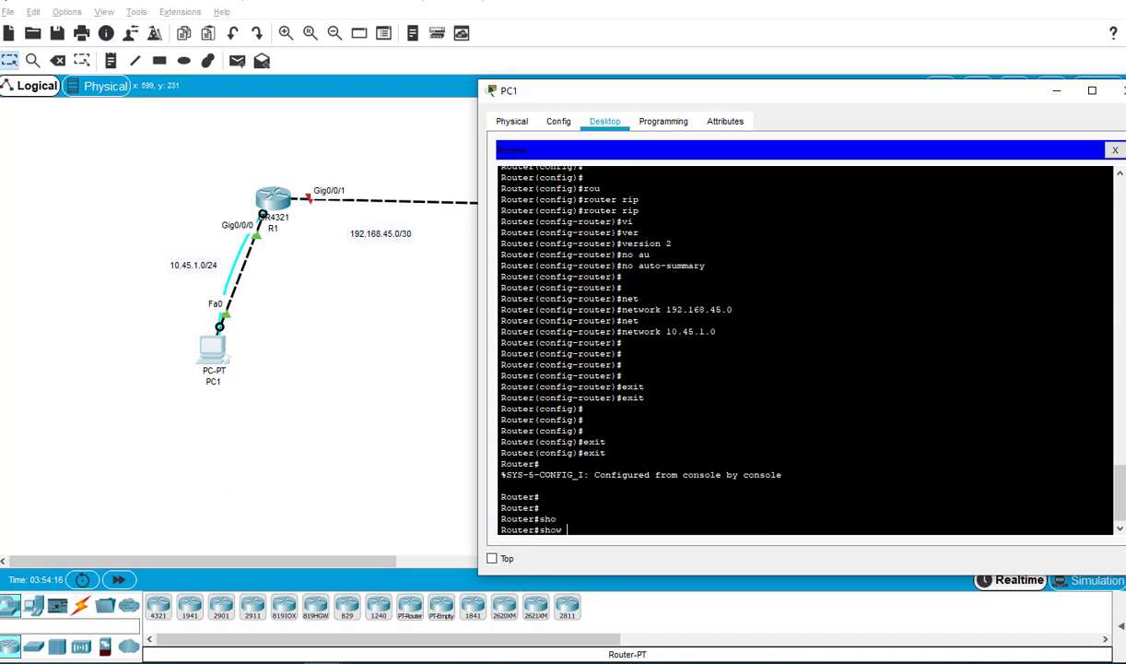
type("ip pro")
key("Tab")
key("Return")
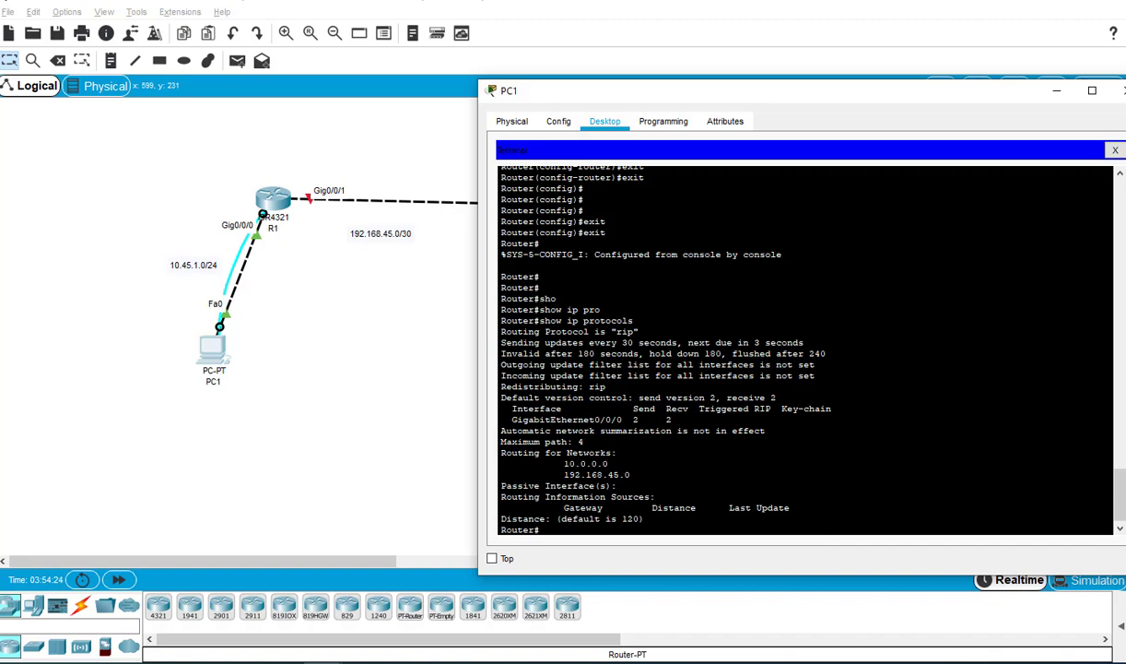
left_click_drag(628, 420, 678, 419)
left_click(624, 519)
Display R1's routing table with the show ip route command.
key("Return")
key("Return")
key("Return")
type("sho")
key("Tab")
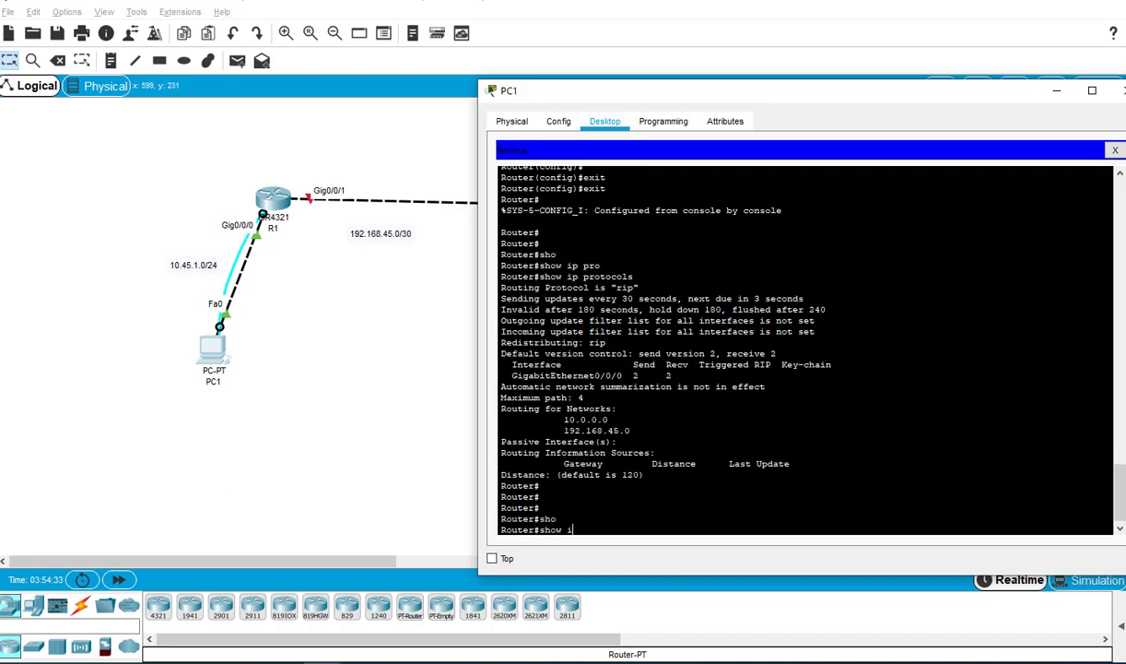
type("ip rou")
key("Tab")
key("Return")
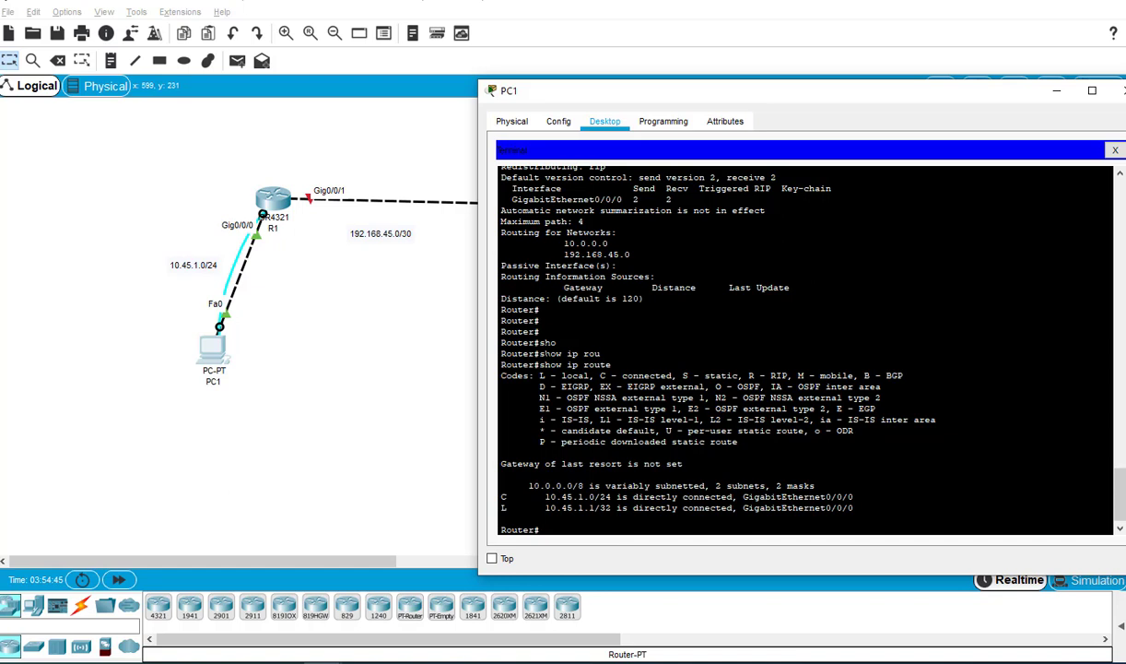
Open a terminal session on PC2 to the middle router, accepting the default port configuration.
left_click(379, 305)
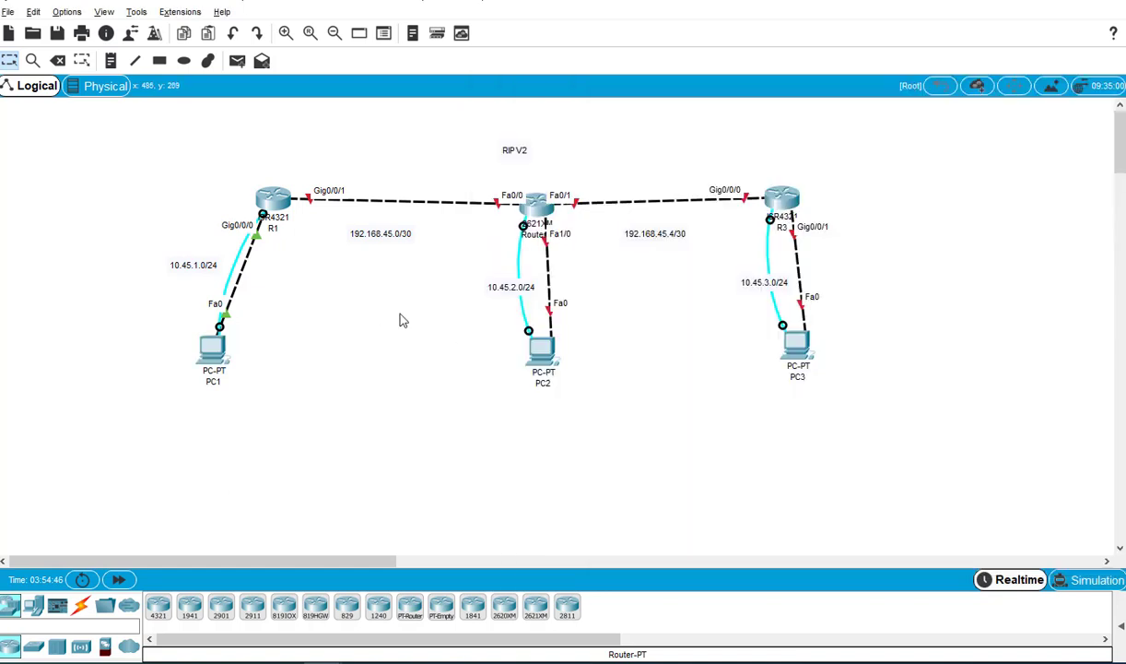
left_click(544, 359)
left_click(525, 188)
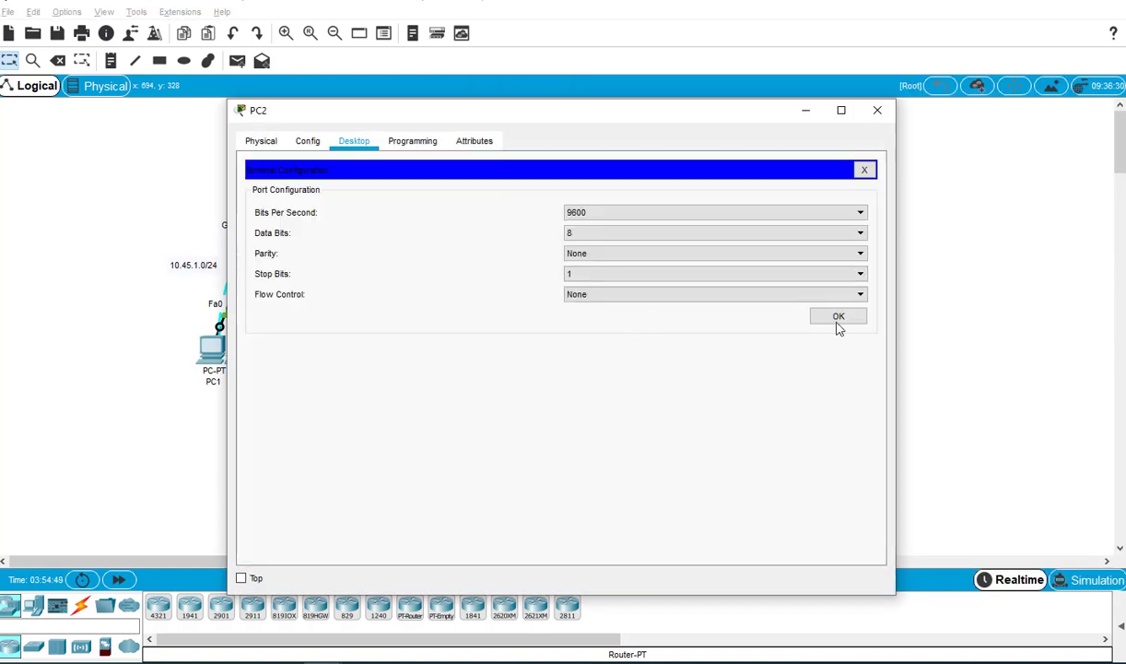
left_click(837, 317)
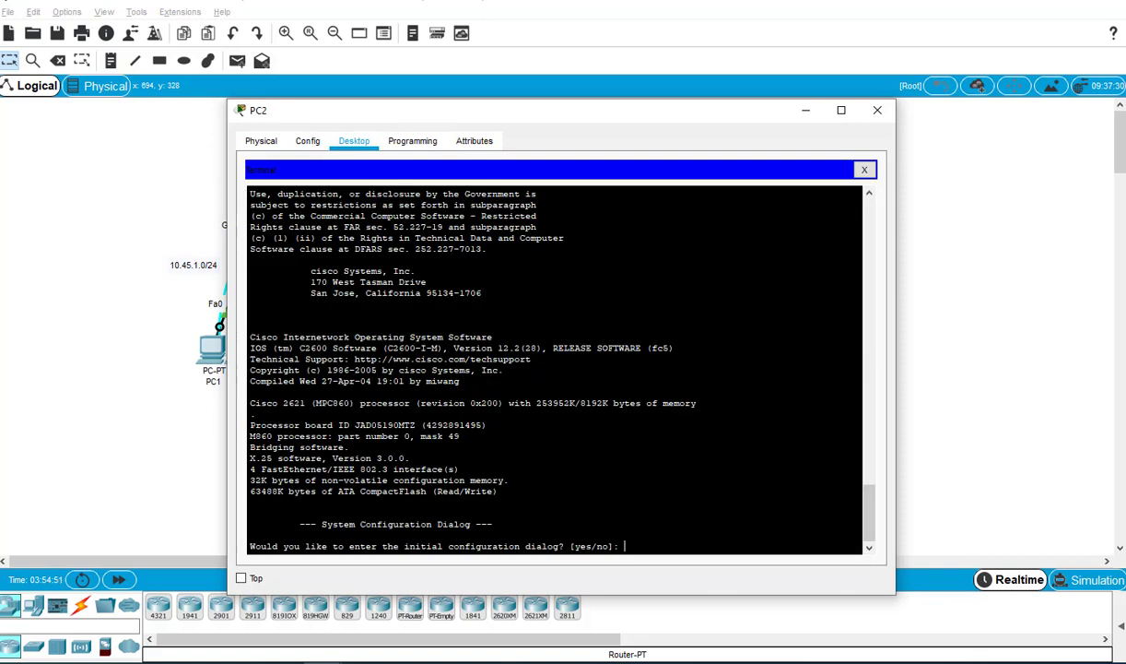
Decline the initial configuration dialog on the middle router and move PC2's window aside to reveal the topology.
type("no")
key("Return")
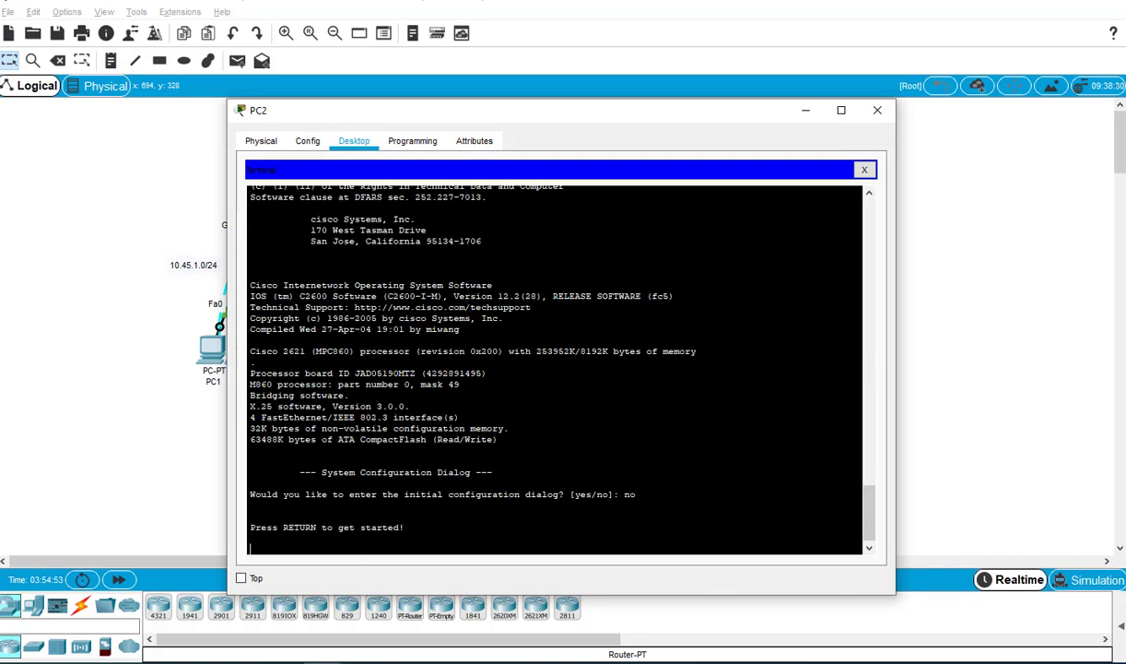
key("Return")
key("Return")
left_click_drag(601, 124, 996, 80)
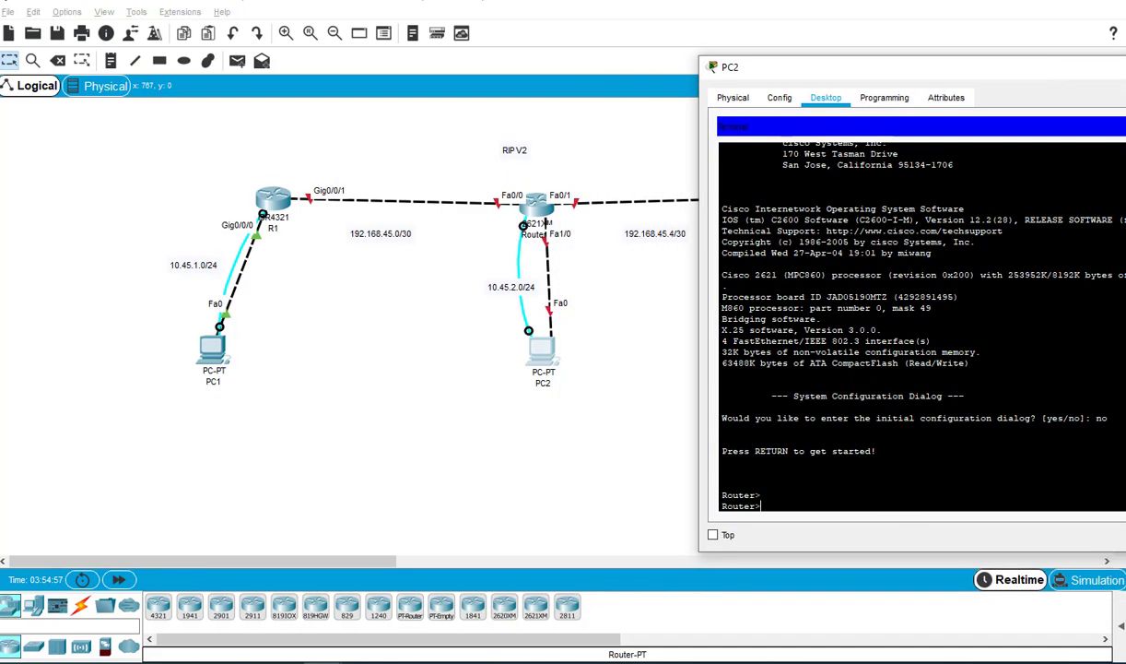
Enter privileged EXEC mode and global configuration mode on the middle router.
type("en")
key("Return")
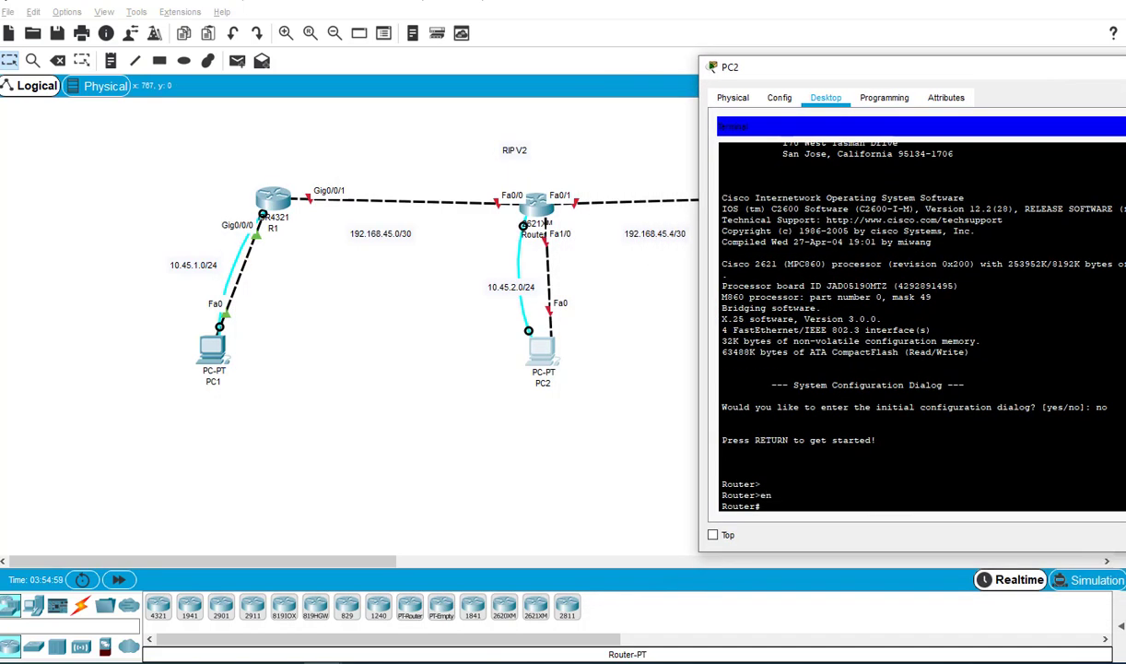
type("vo")
key("BackSpace")
type("onf")
key("Tab")
type("ter")
key("Tab")
key("Return")
key("Return")
key("Return")
key("Return")
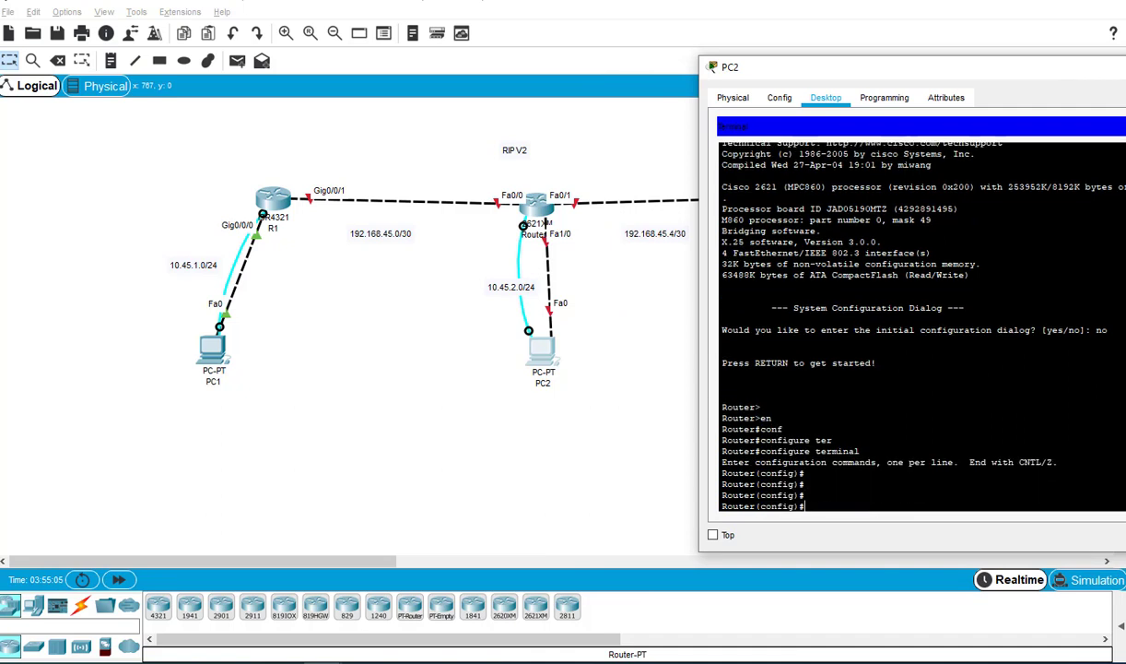
Begin an interface fastEthernet command on the middle router, without a port number.
type("in")
key("Tab")
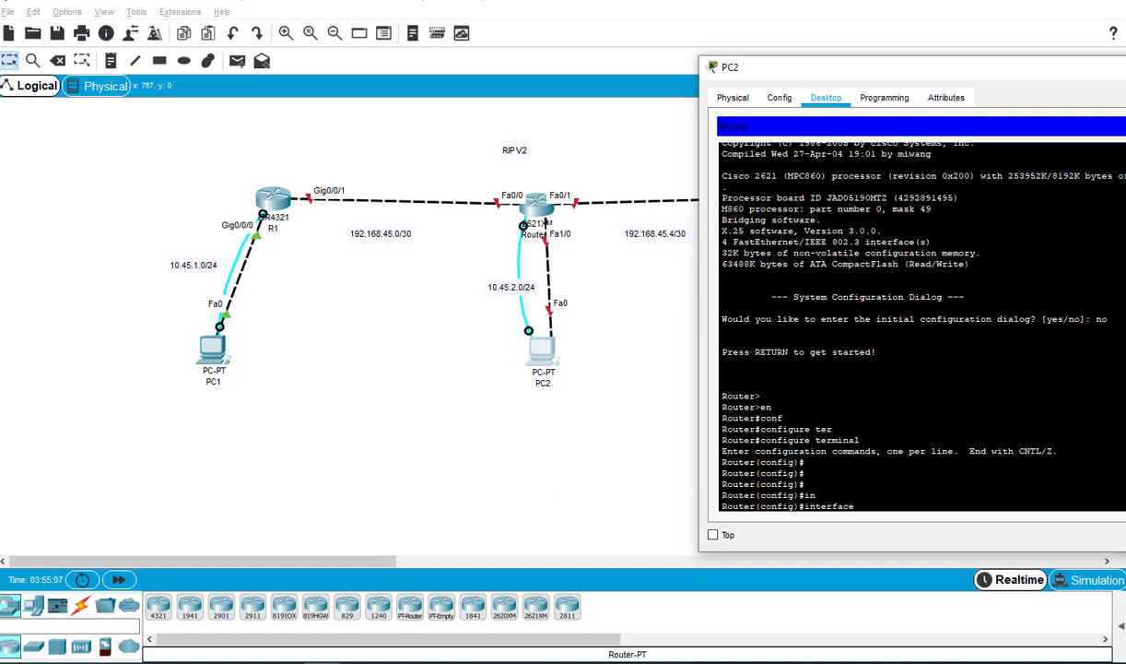
type("fa")
key("Tab")
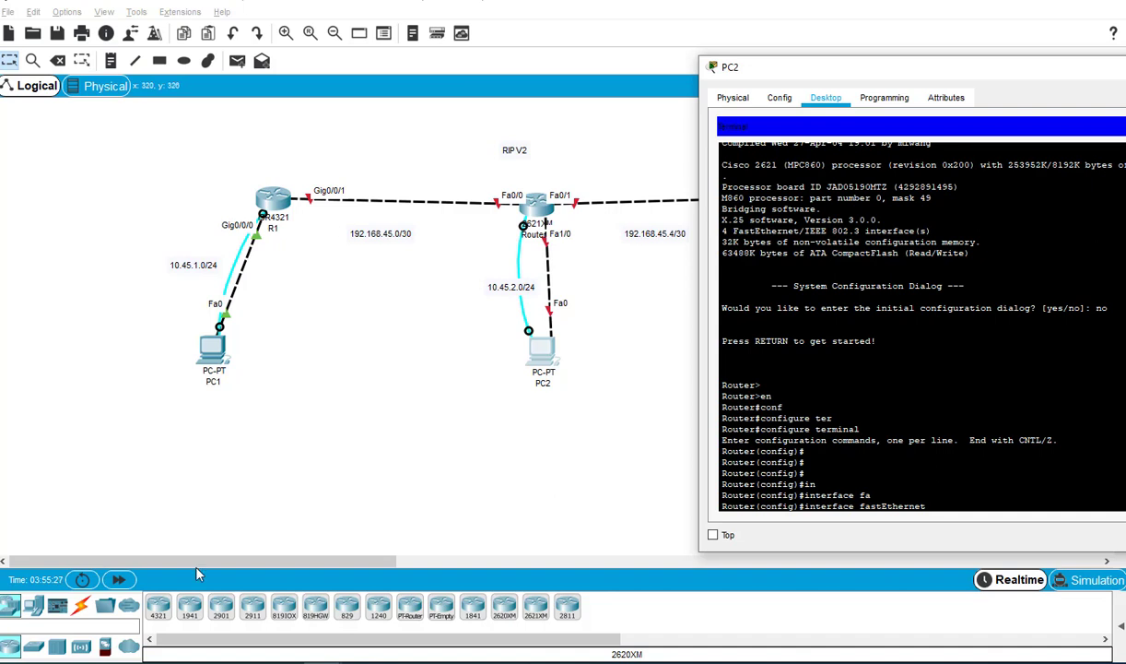
Place a spare 4321 router in the empty workspace below PC1 and inspect its configuration options and interfaces.
left_click(158, 606)
left_click(314, 451)
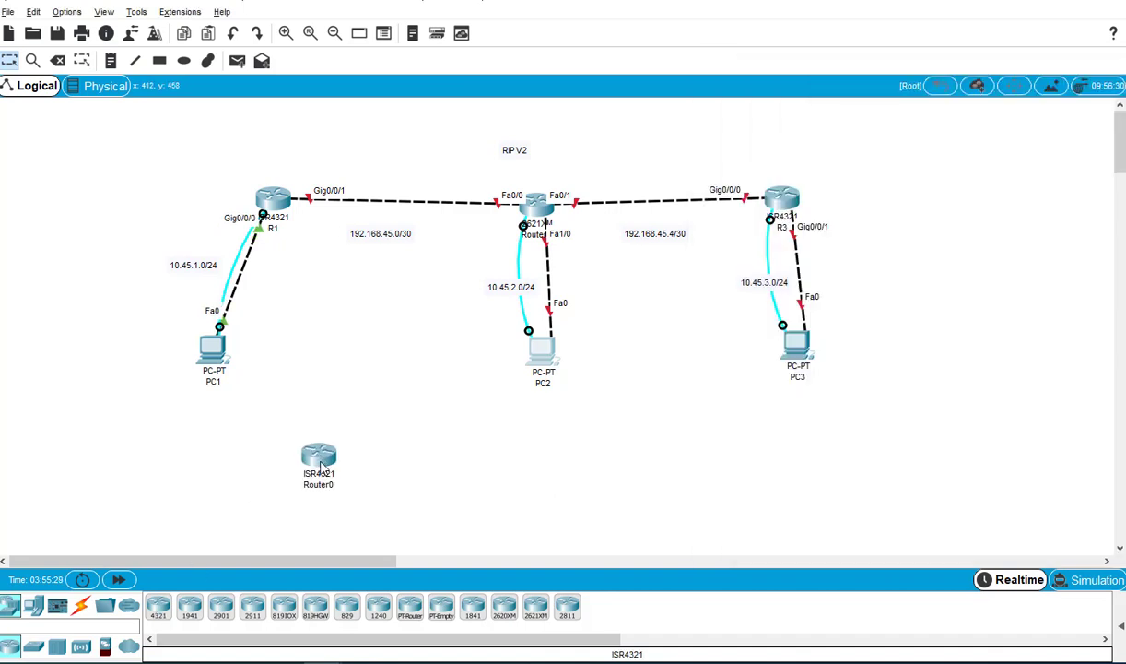
left_click(318, 453)
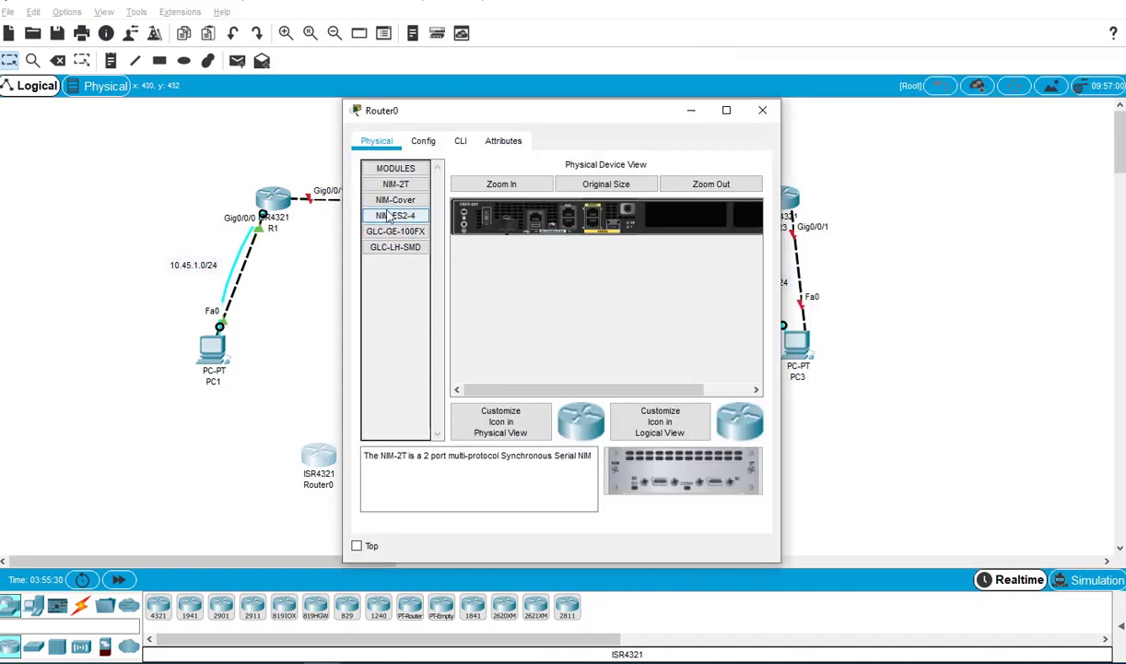
left_click(421, 141)
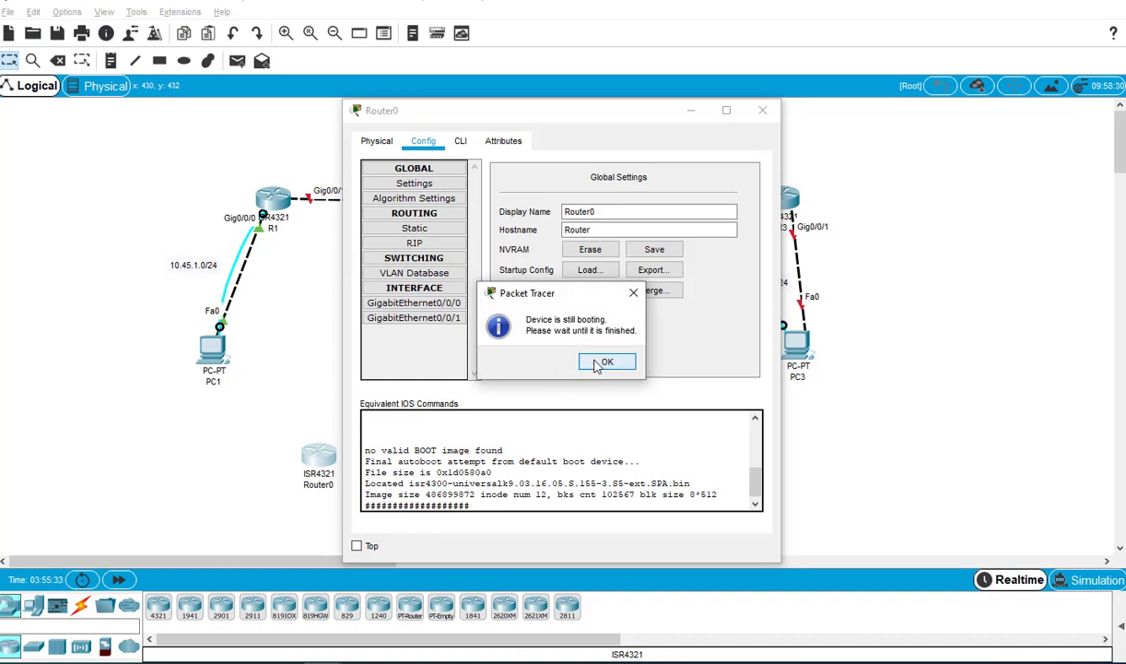
left_click(604, 361)
left_click(421, 141)
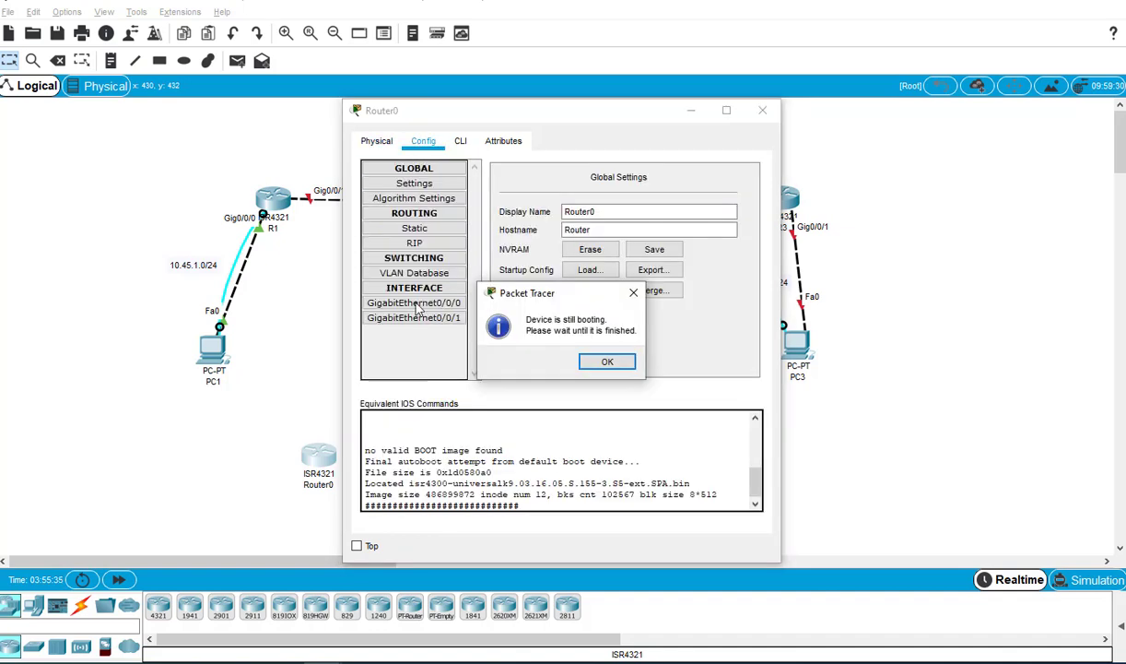
left_click(607, 361)
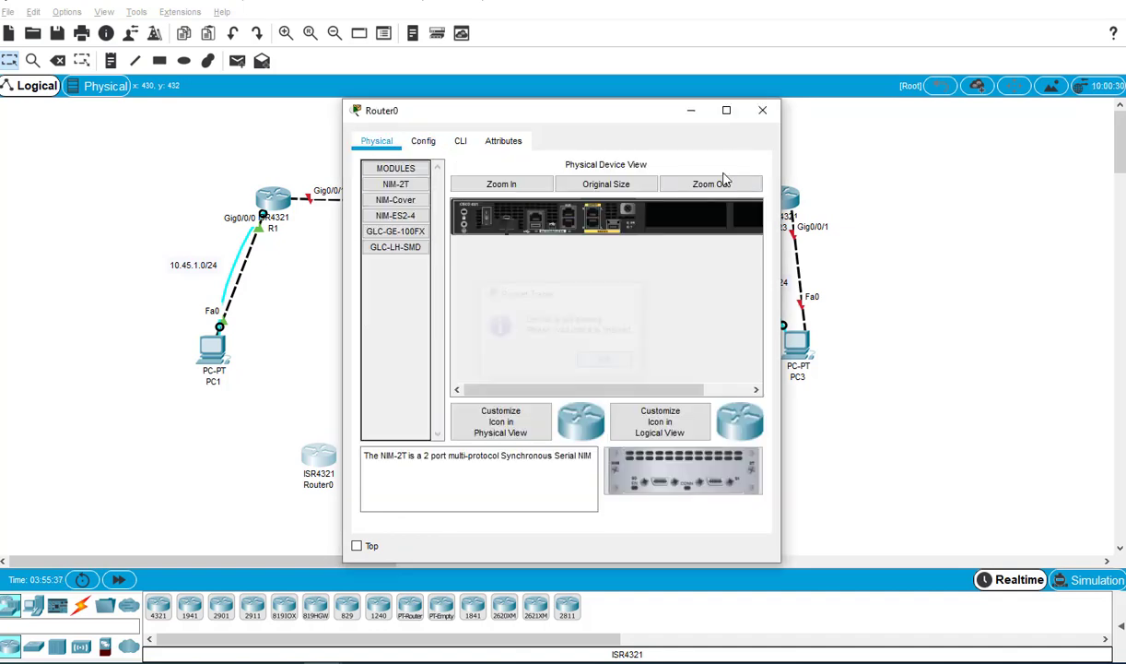
left_click(762, 110)
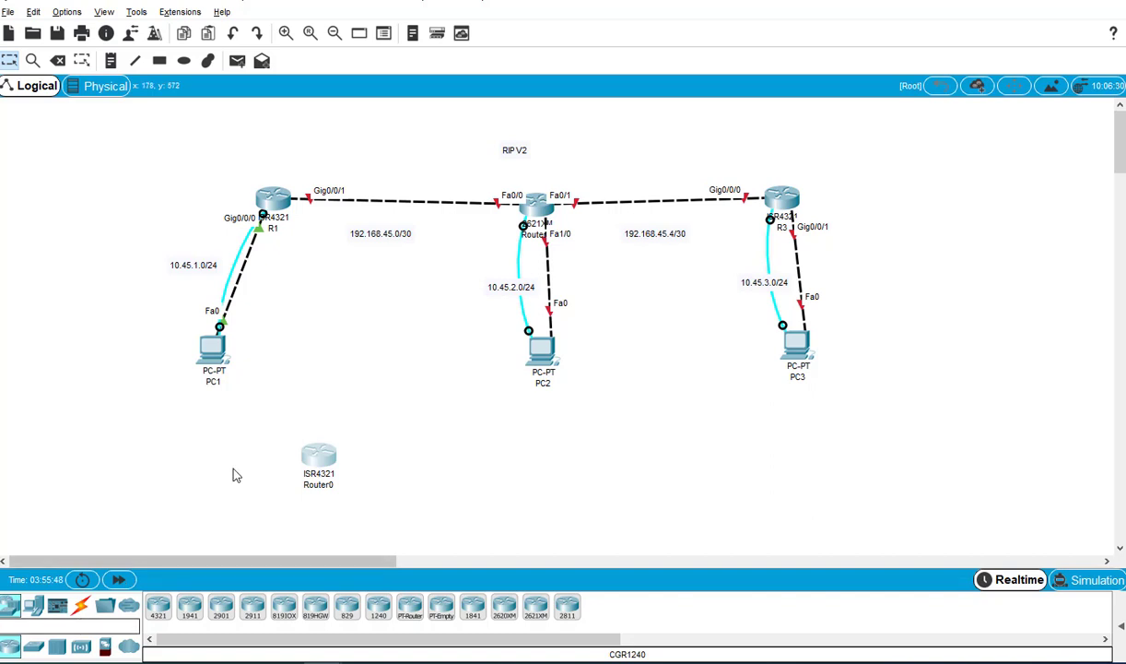
Delete the spare ISR4321 router from the workspace.
mouse_move(420, 519)
left_mouse_down()
mouse_move(318, 456)
mouse_move(274, 450)
left_mouse_up()
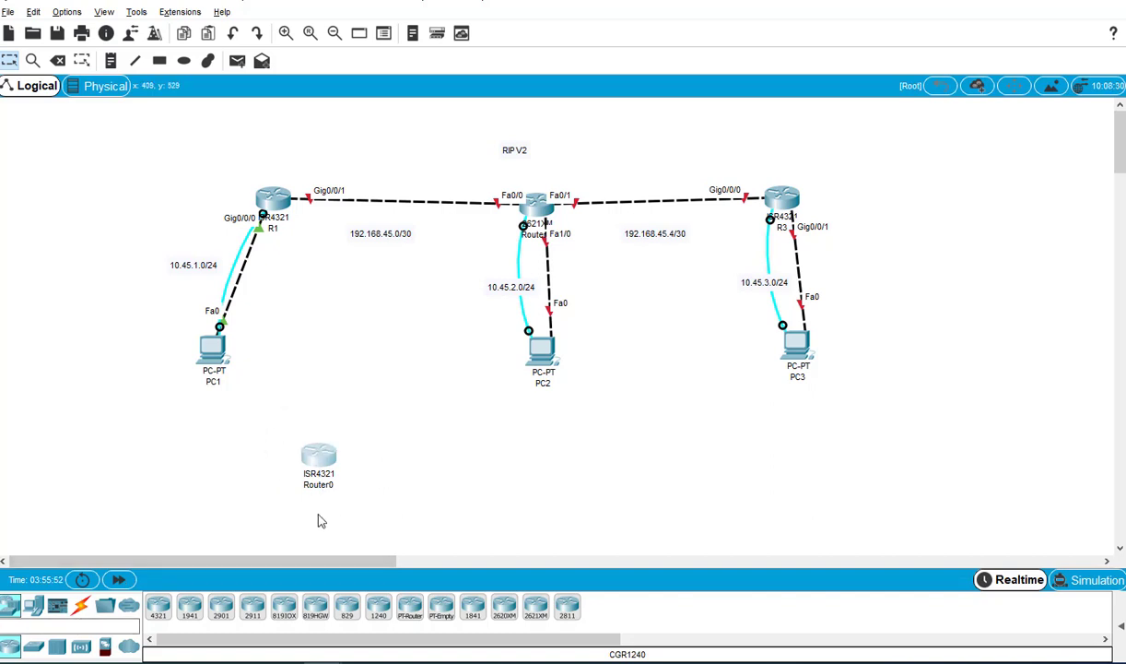
key("Delete")
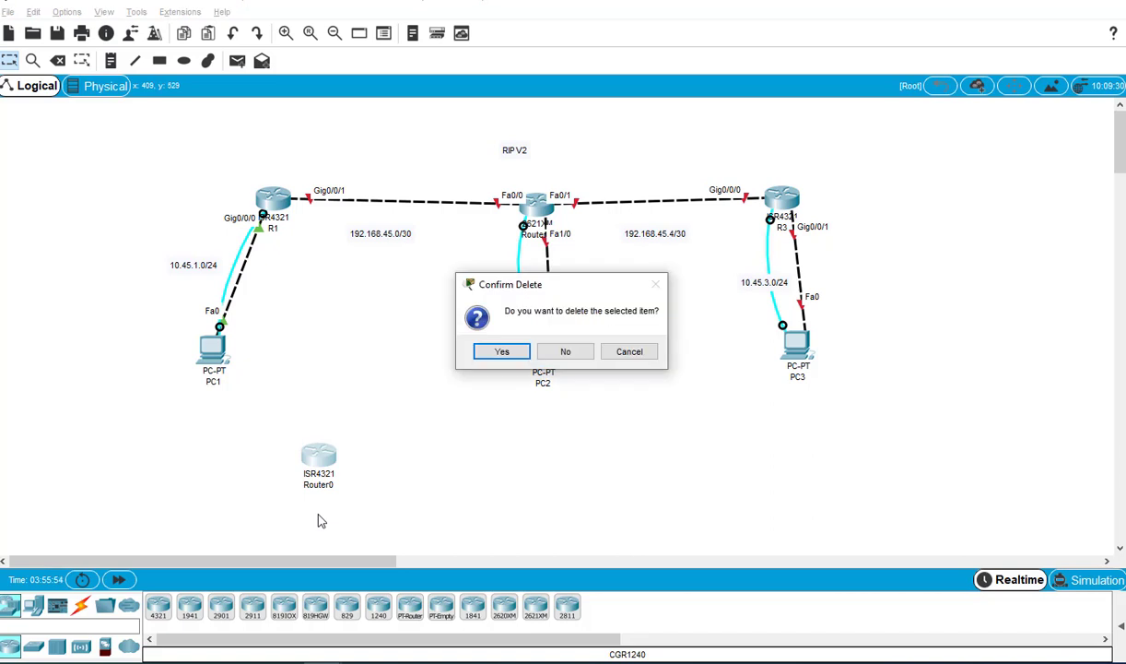
left_click(500, 352)
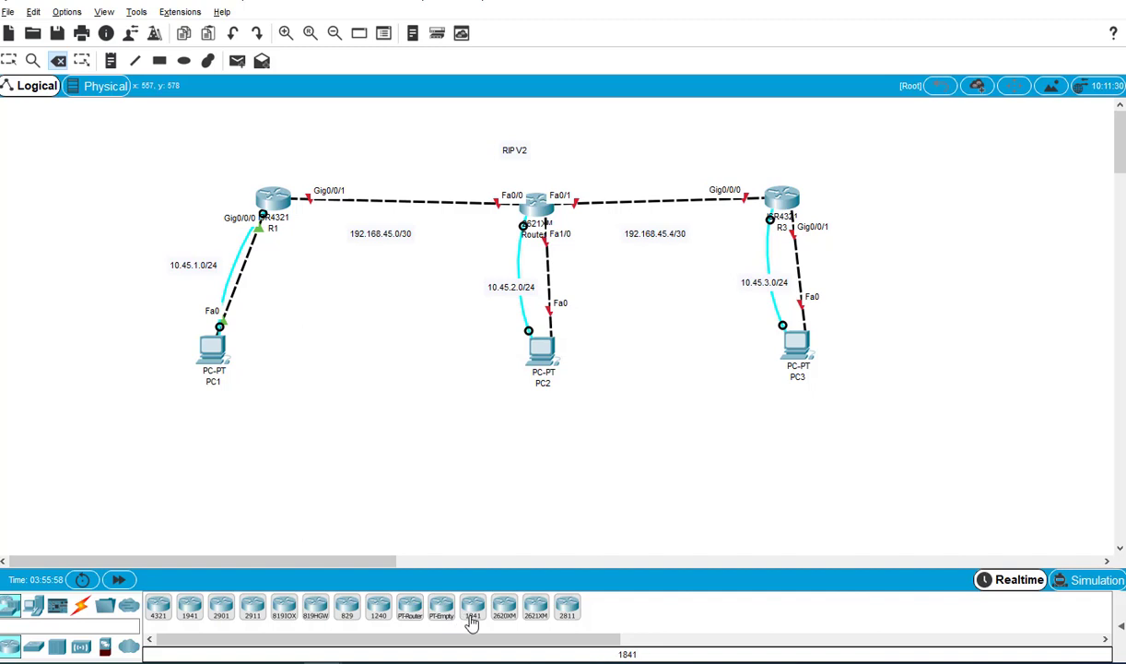
Place a spare 2620XM router in the empty workspace between PC1 and PC2 and open its physical device view.
left_click(505, 608)
left_click(408, 415)
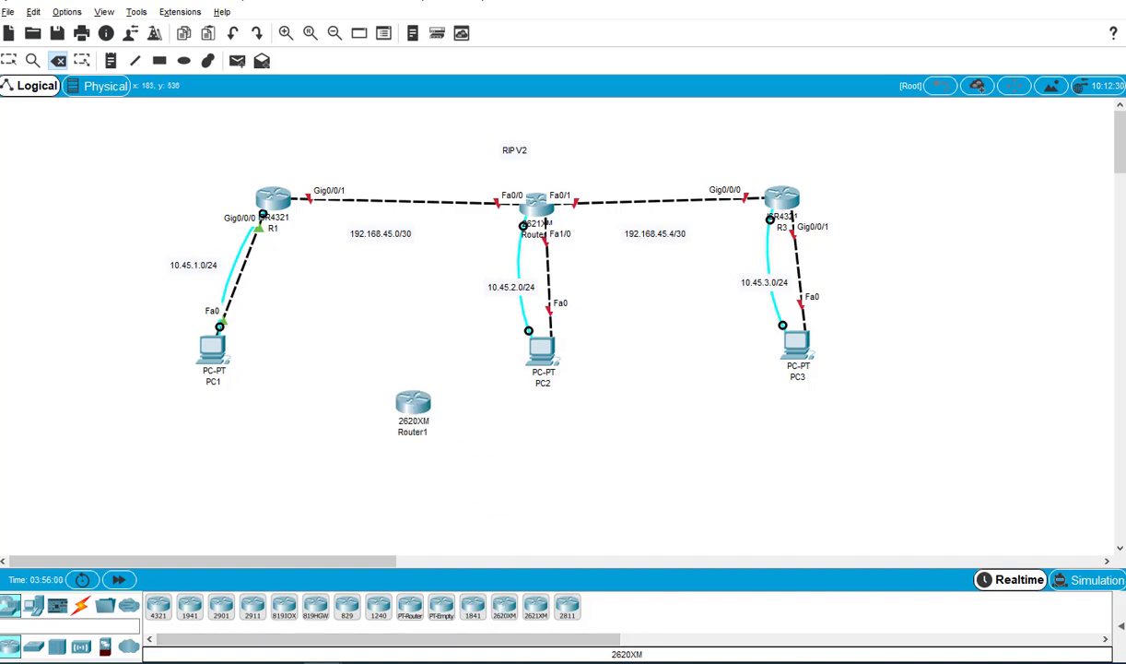
left_click(9, 60)
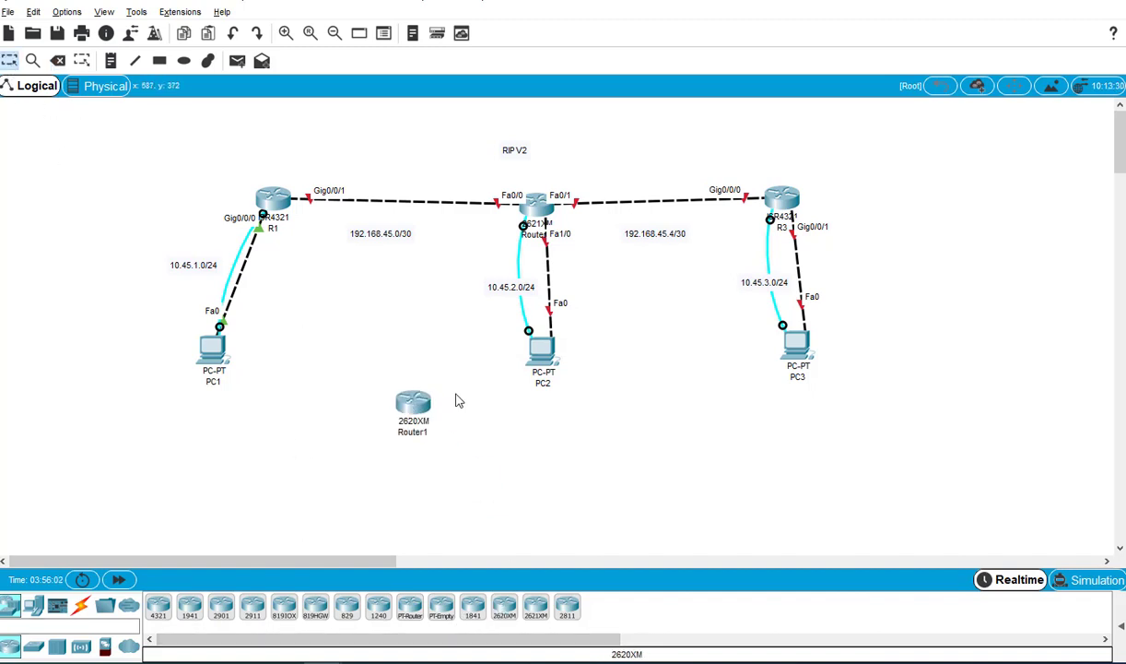
left_click(413, 410)
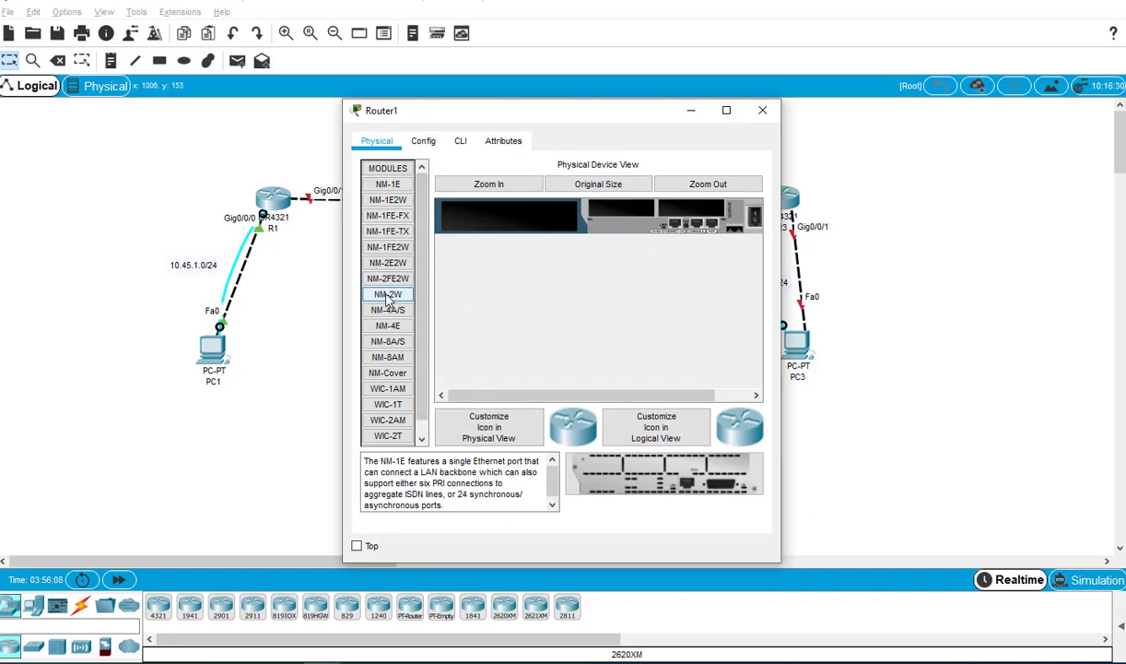
Compare the Ethernet network modules and install an NM-2FE2W module in the spare 2620XM router's empty slot.
left_click(379, 249)
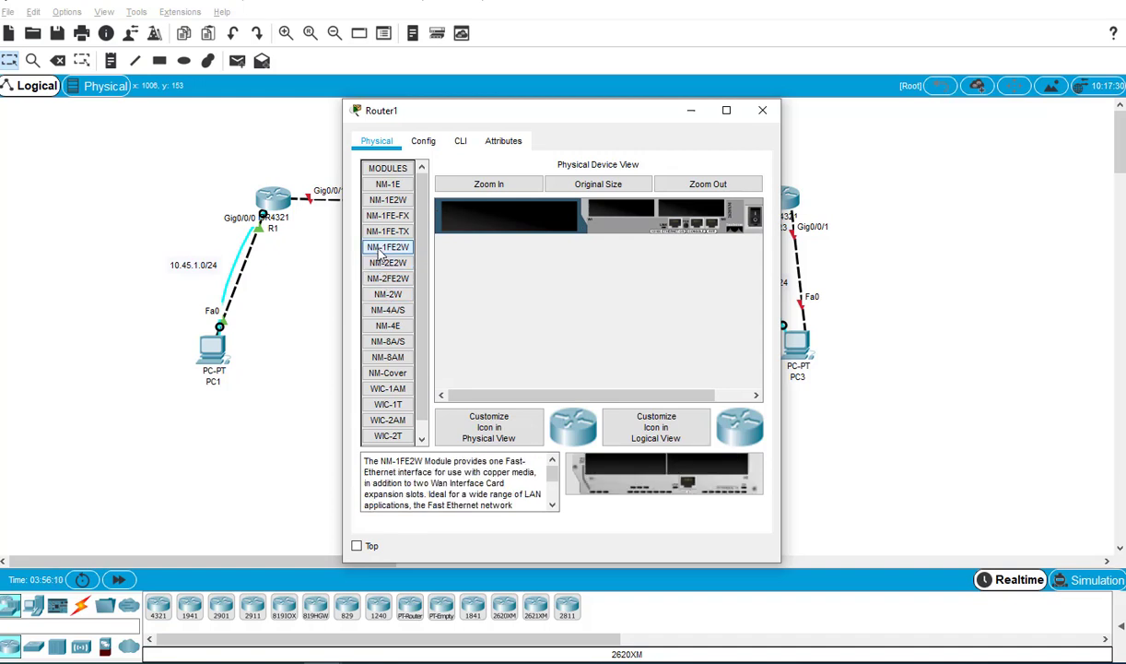
left_click(371, 263)
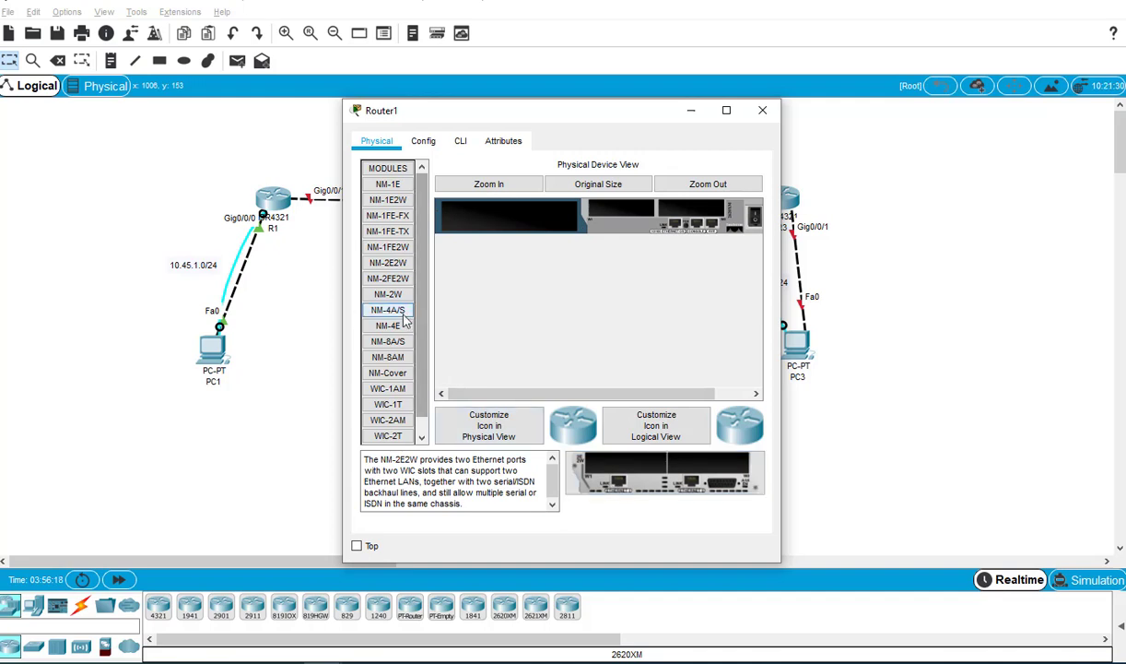
left_click(398, 252)
left_click(394, 231)
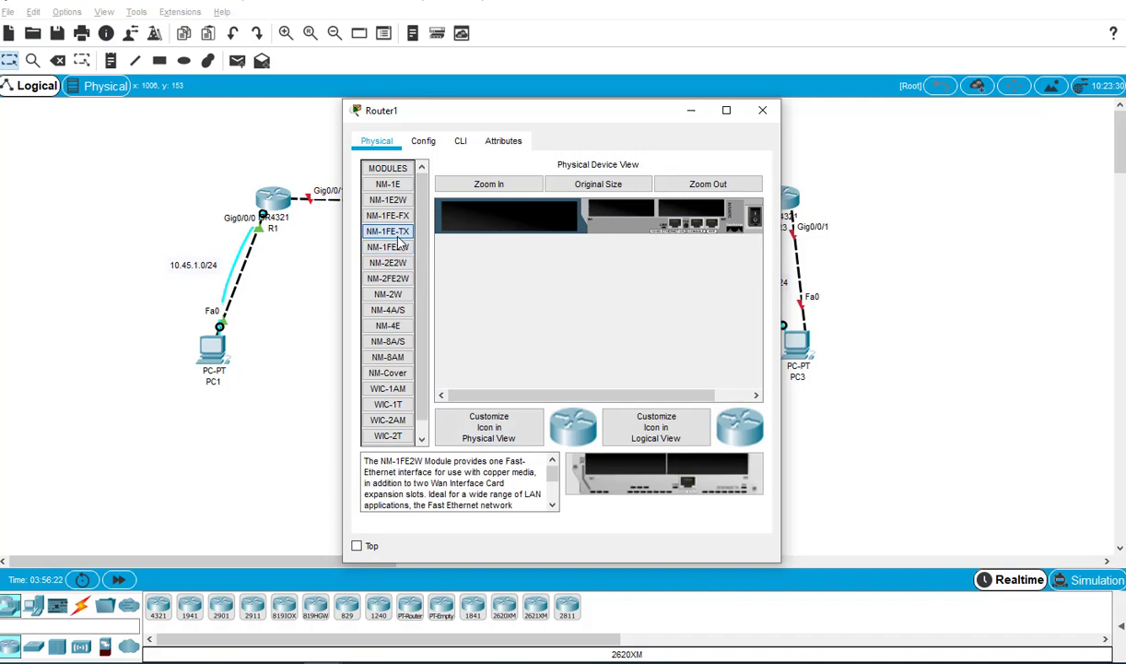
left_click(393, 284)
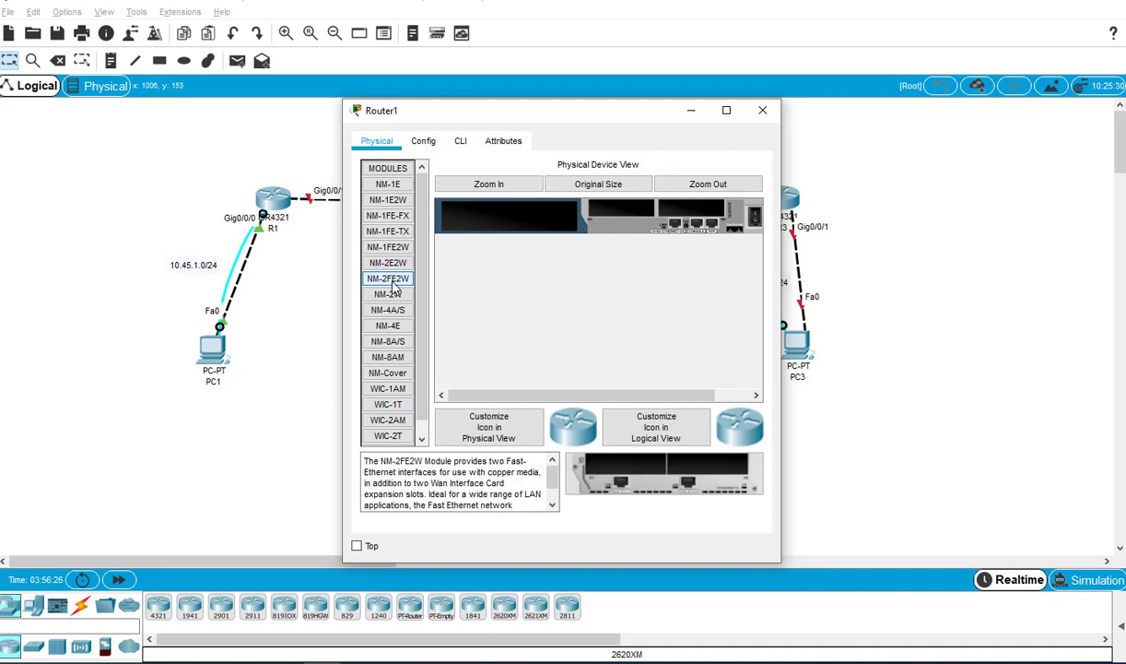
left_click_drag(671, 470, 521, 228)
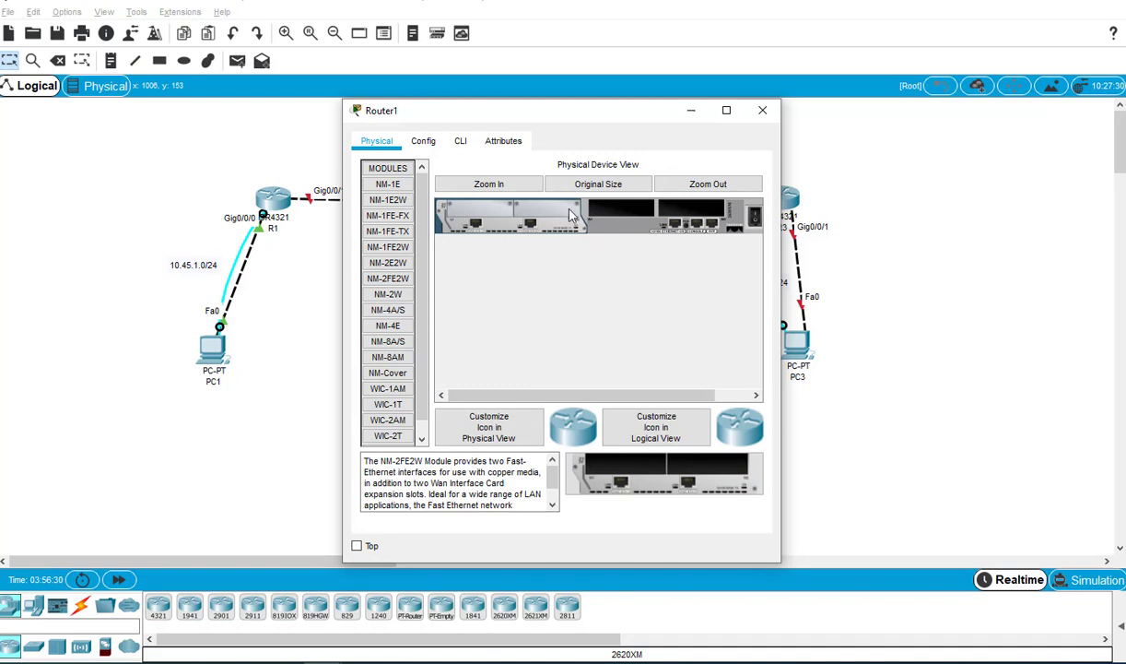
Power the spare 2620XM router back on and inspect the interfaces in its configuration.
left_click(423, 141)
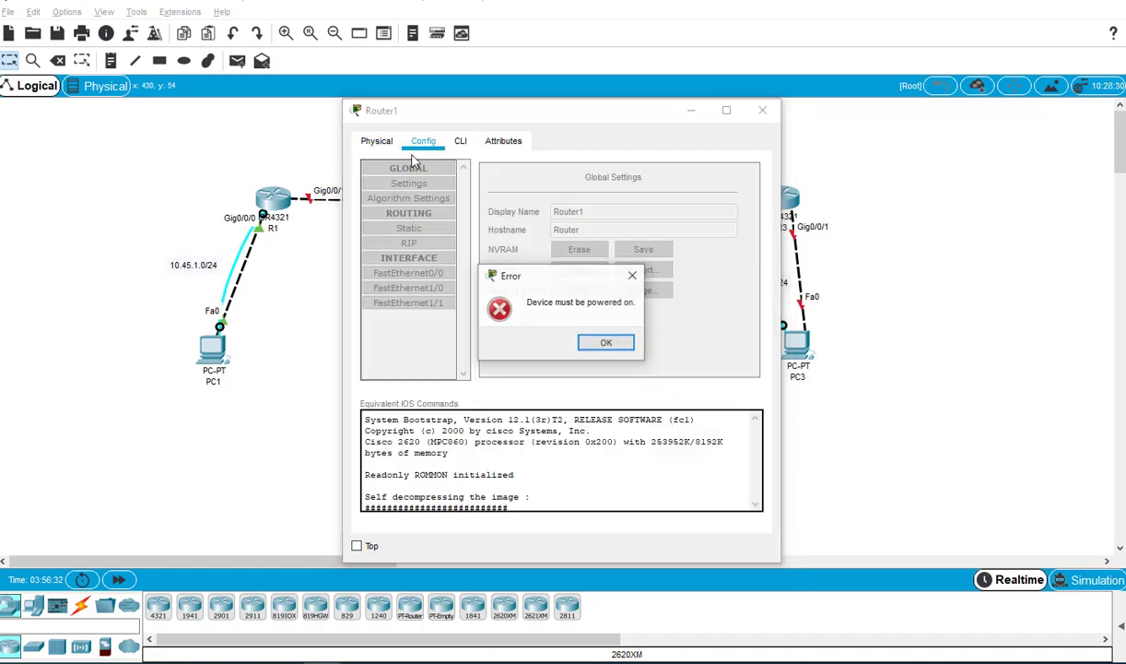
left_click(606, 341)
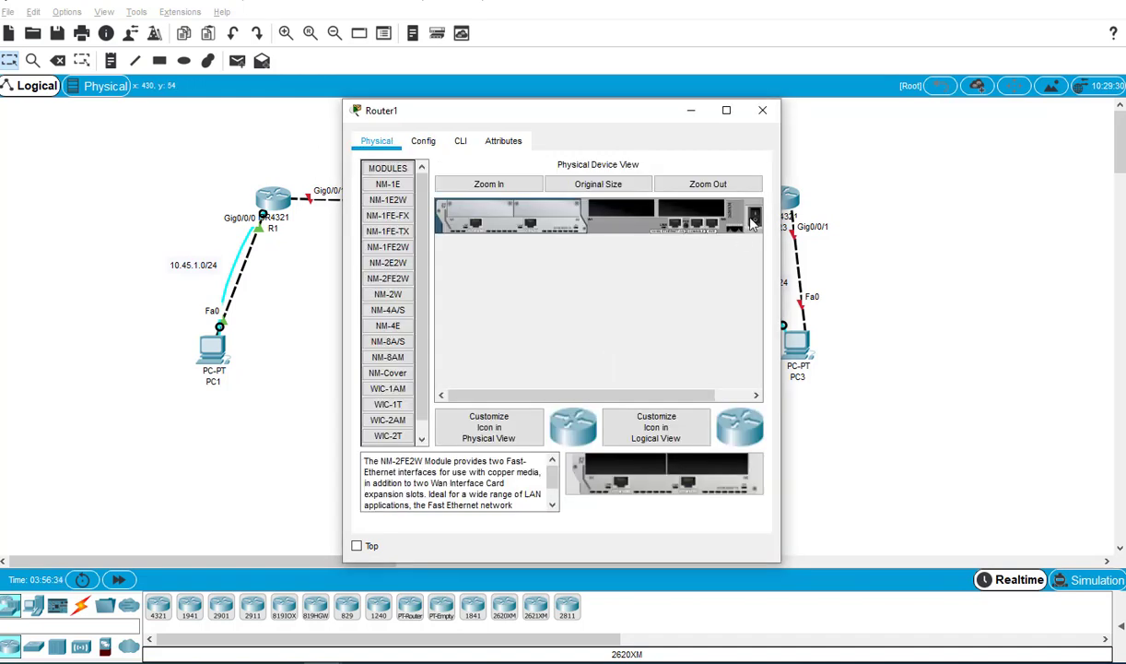
left_click(424, 141)
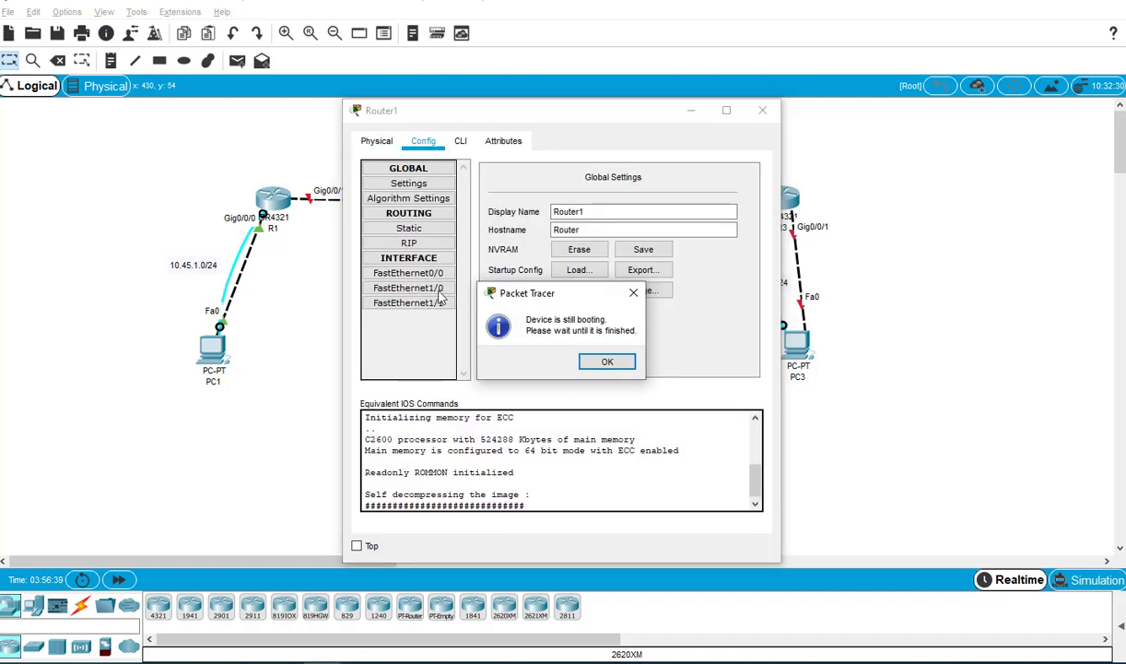
left_click(607, 361)
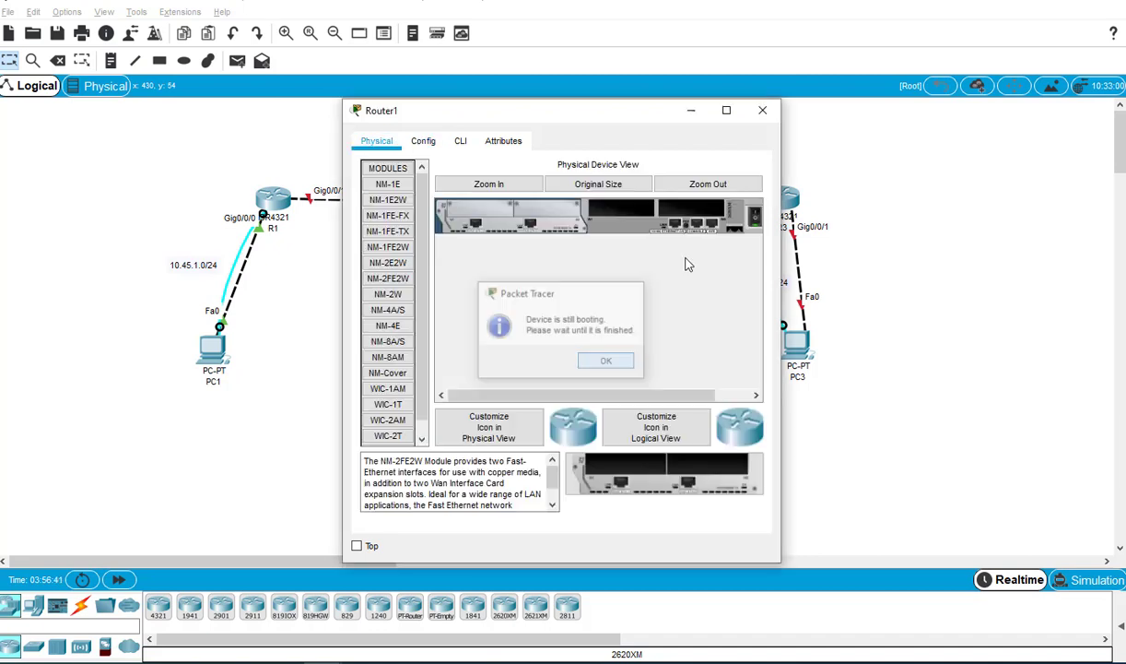
left_click(760, 112)
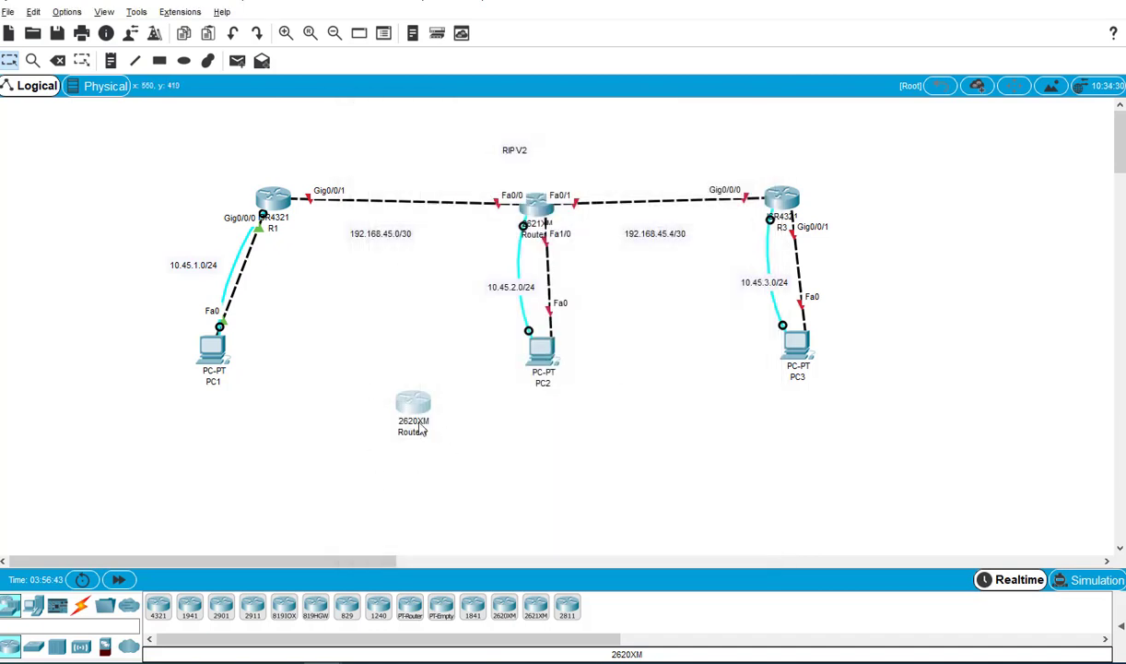
Delete the spare 2620XM router from the workspace.
left_click_drag(332, 372, 453, 464)
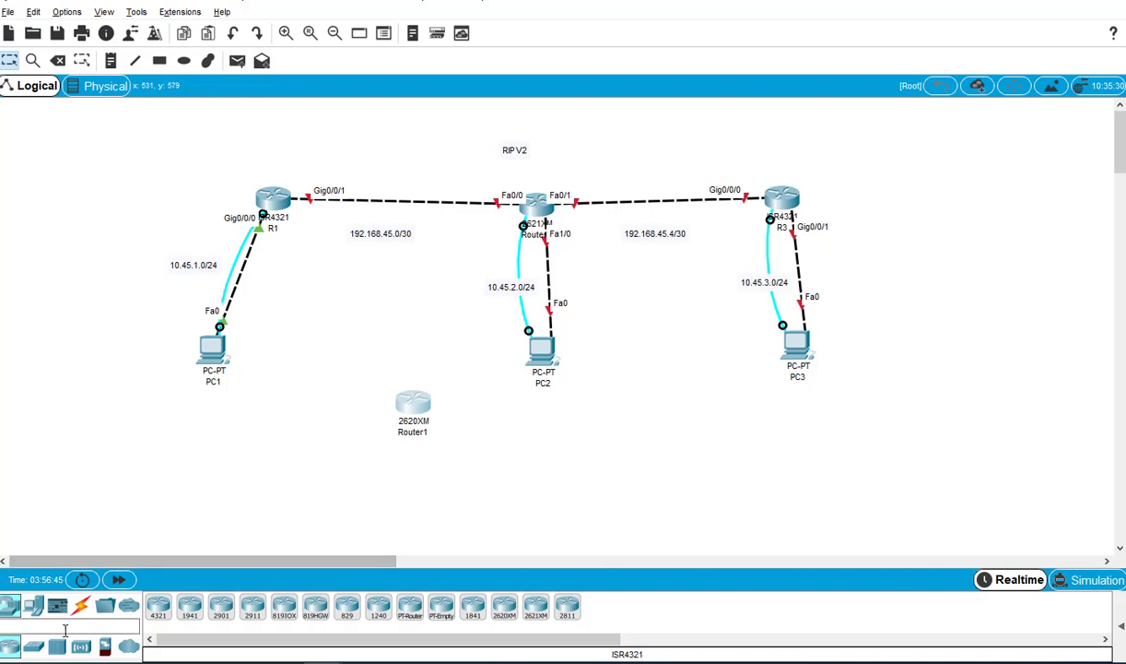
key("Delete")
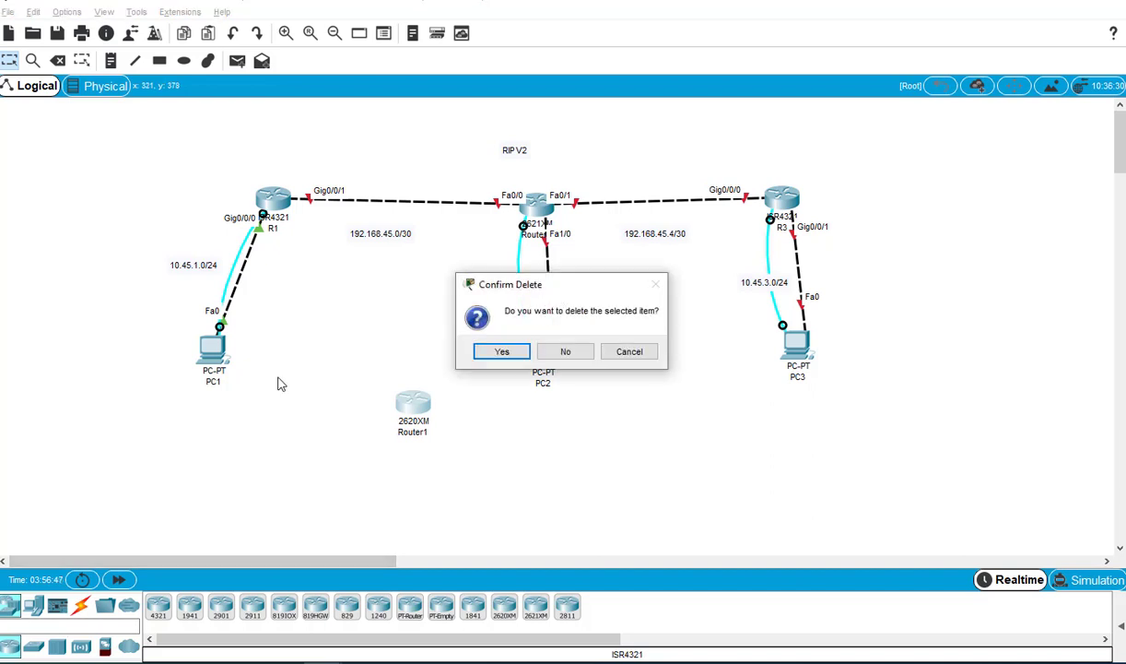
left_click(502, 351)
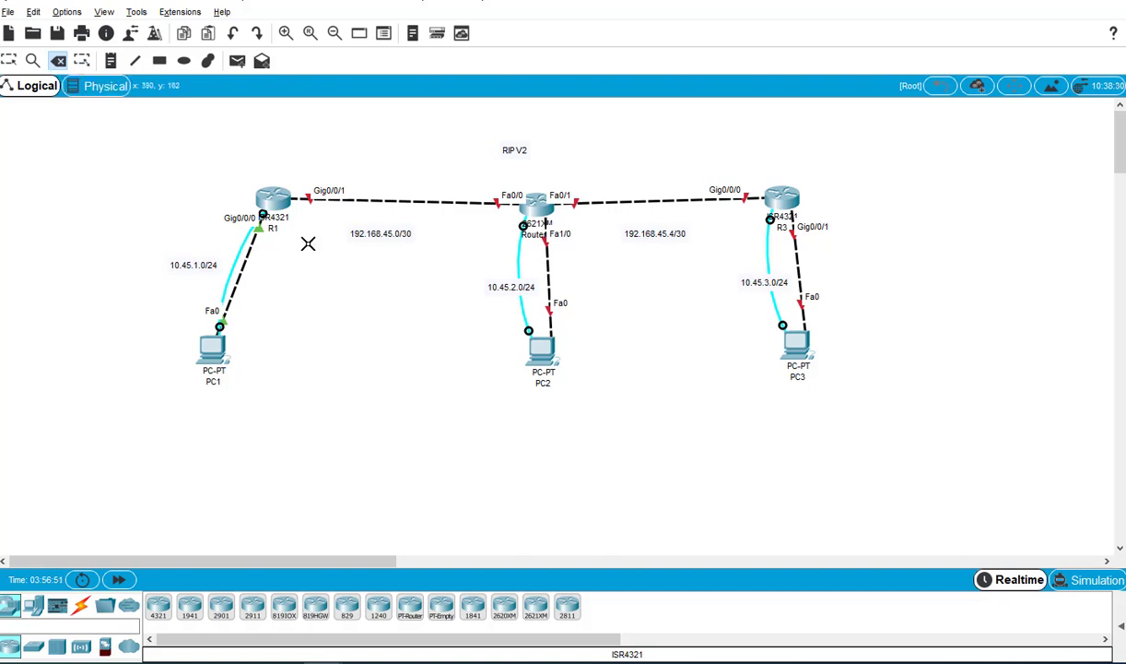
Return to PC2's terminal, enter FastEthernet 0/0 configuration on the middle router and enable the interface with no shutdown.
left_click(8, 60)
left_click(538, 349)
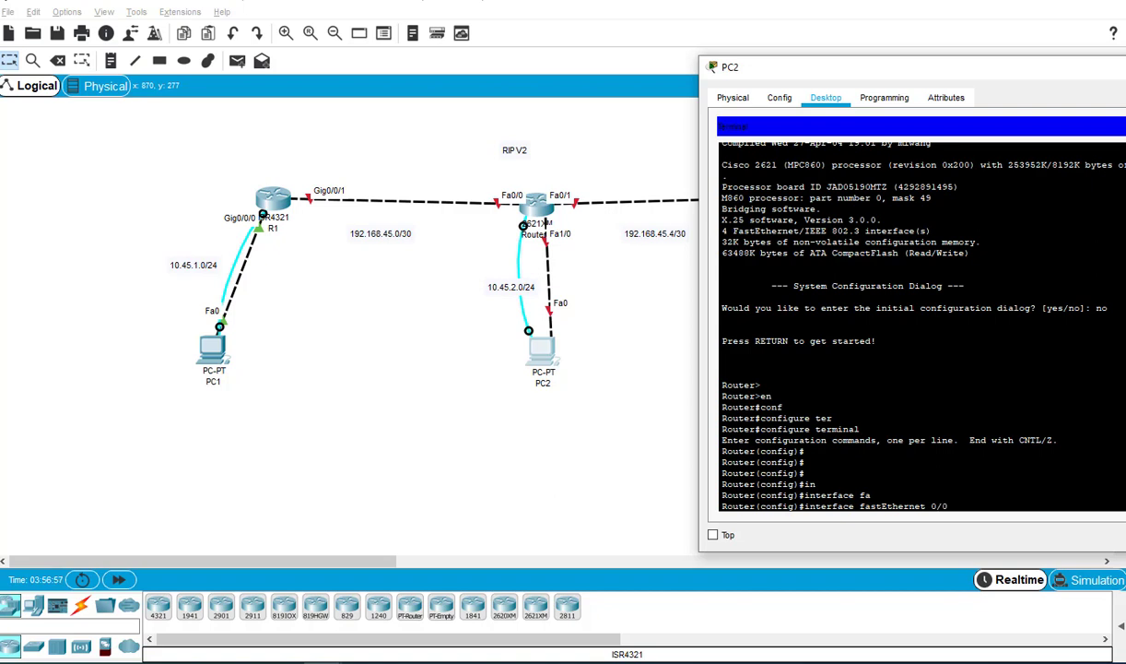
key("Return")
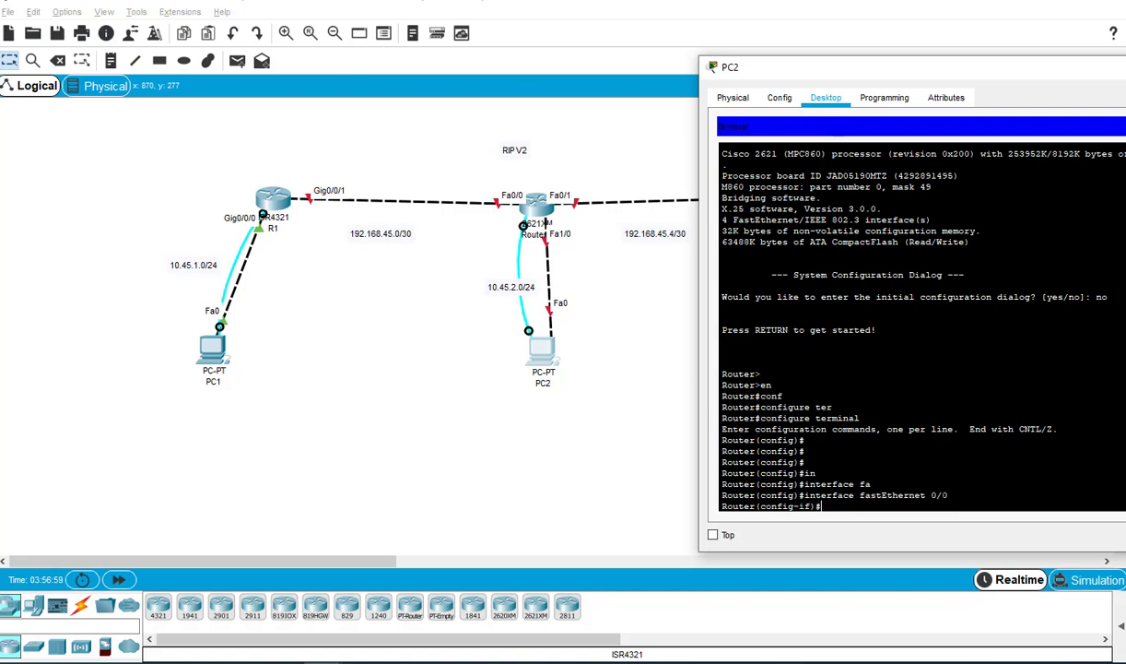
type("nos")
key("Tab")
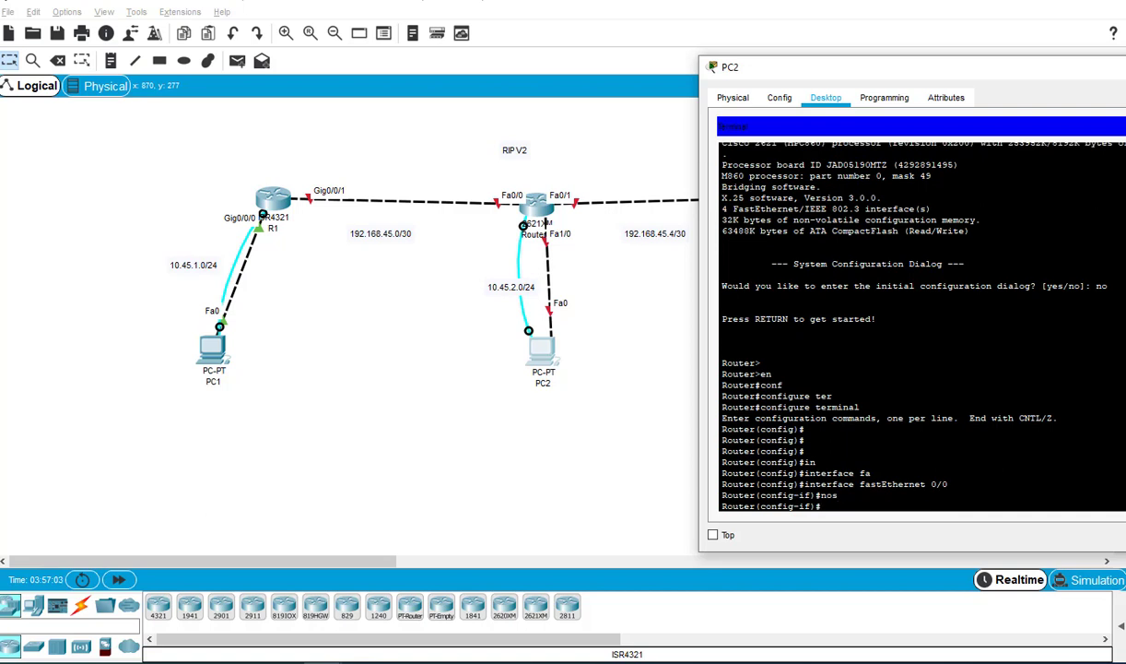
key("Tab")
key("Return")
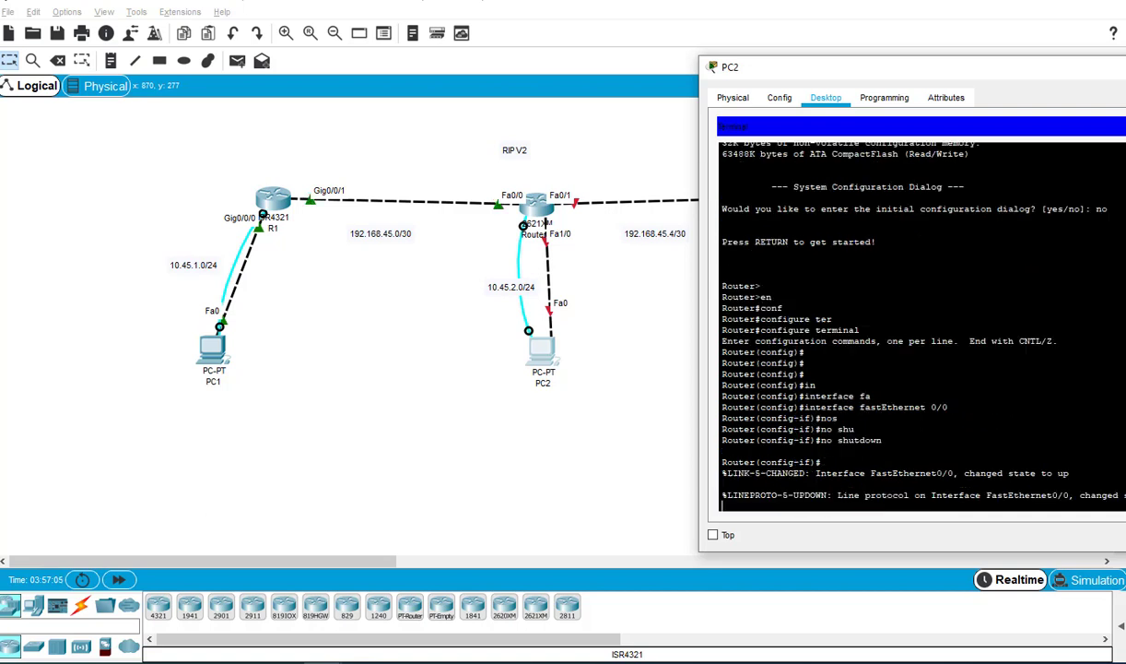
key("Return")
key("Return")
key("Return")
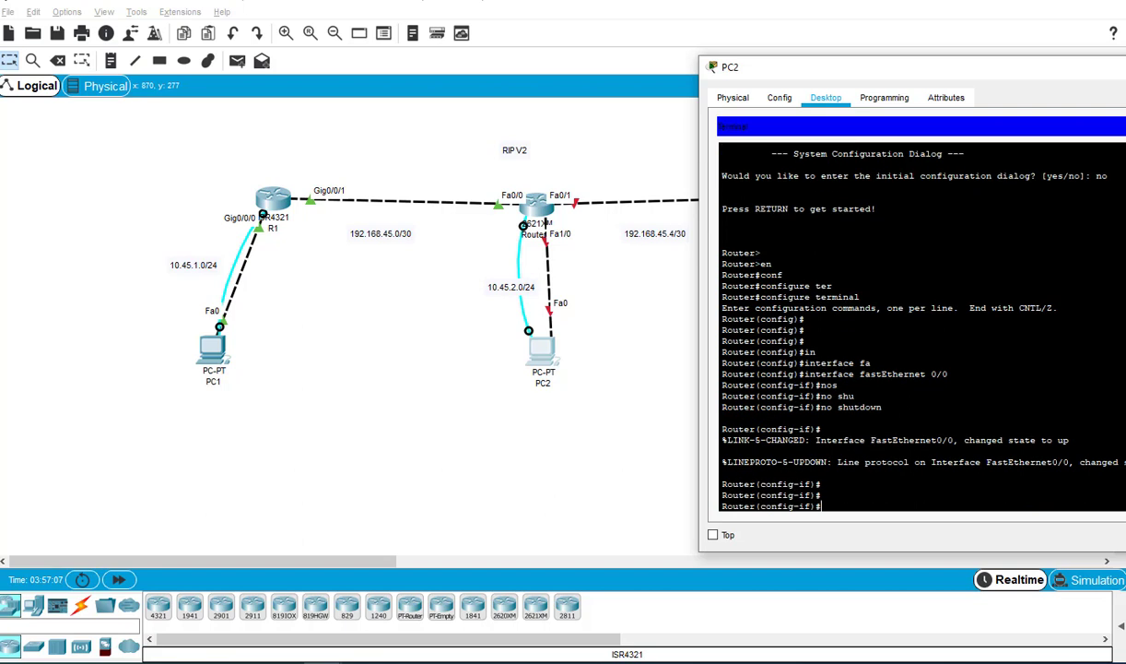
Assign IP address 192.168.45.2 with mask 255.255.255.252 to the middle router's FastEthernet 0/0 interface.
type("ip ad")
key("Tab")
type("192")
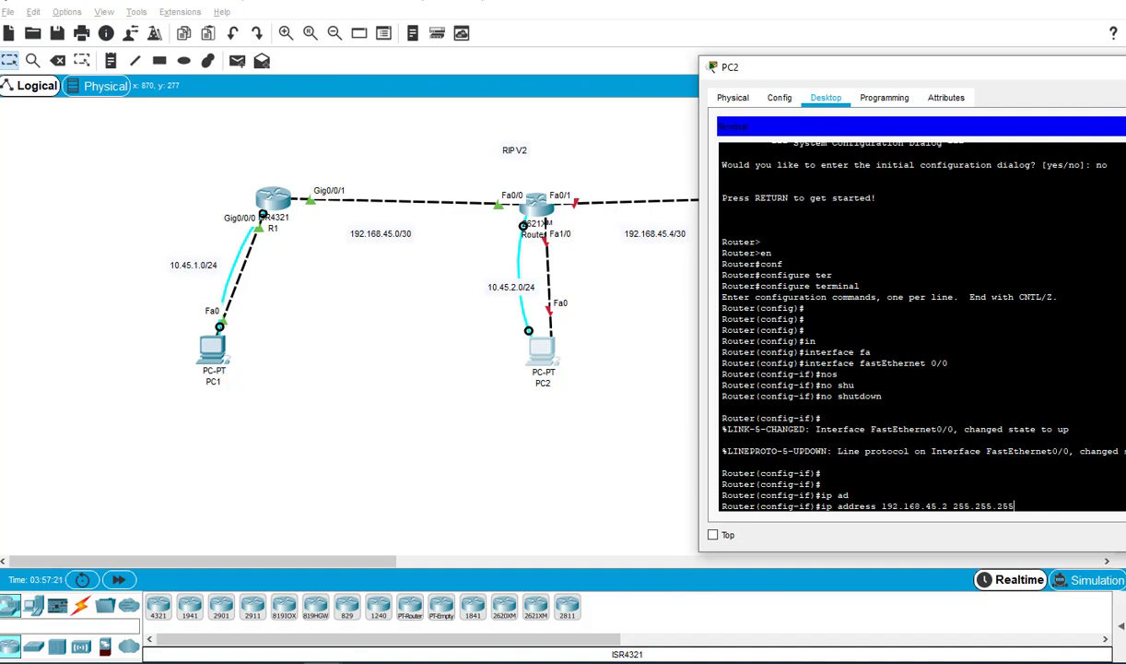
type("25")
key("Return")
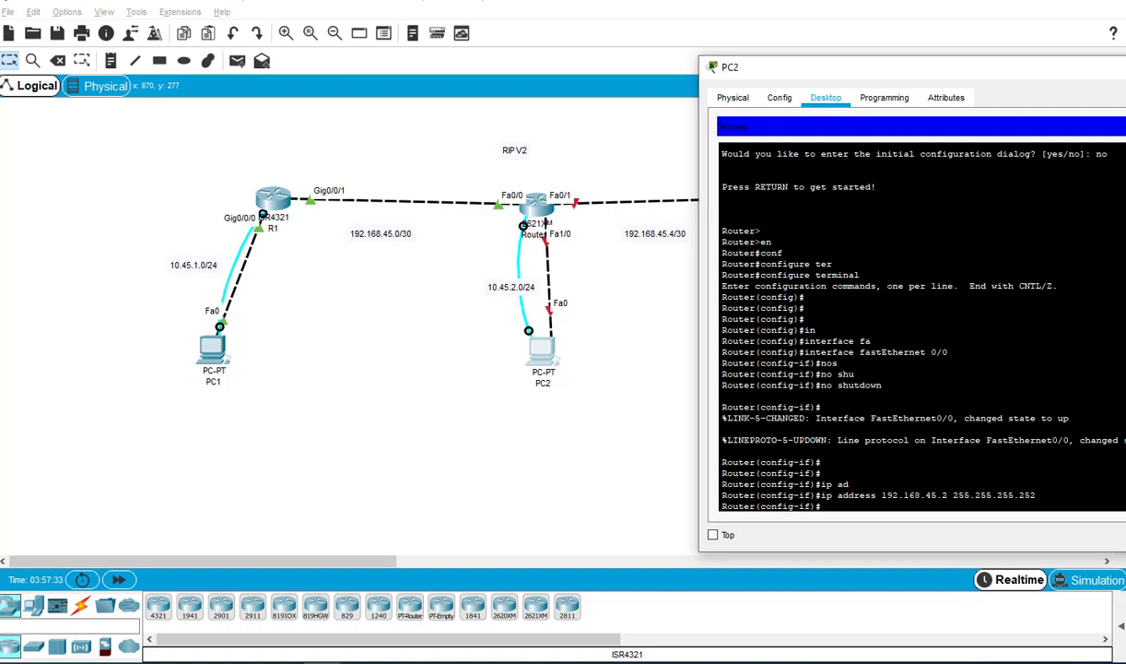
key("Return")
key("Return")
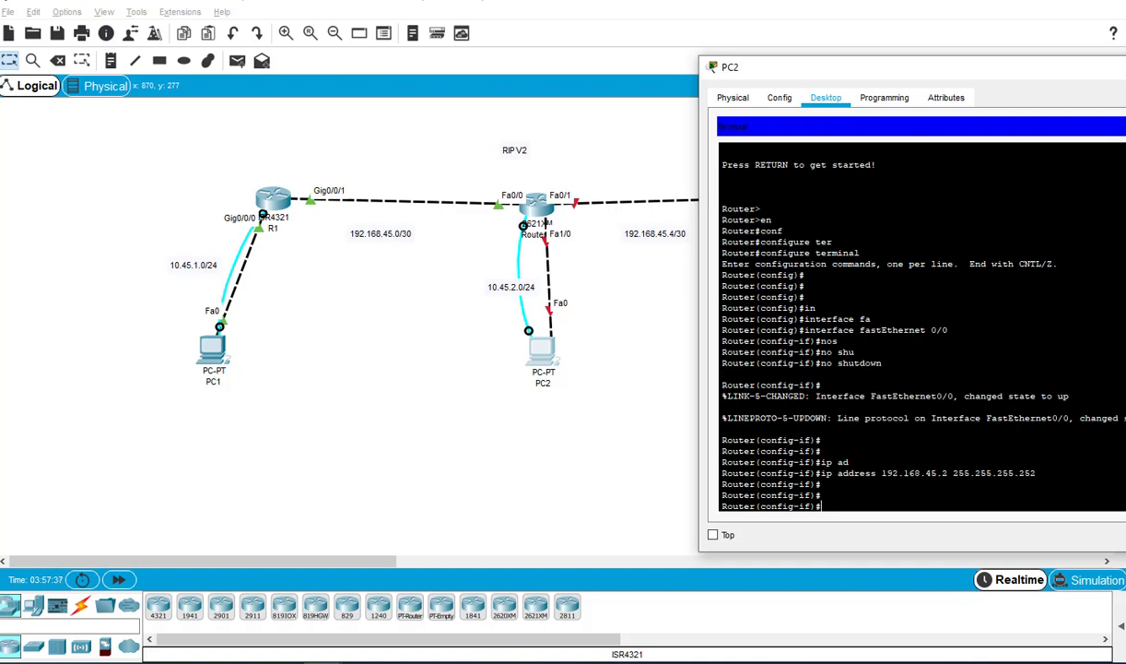
Switch to R1's console through PC1's terminal and bring up a fresh prompt.
left_click(212, 348)
key("Return")
key("Return")
key("Return")
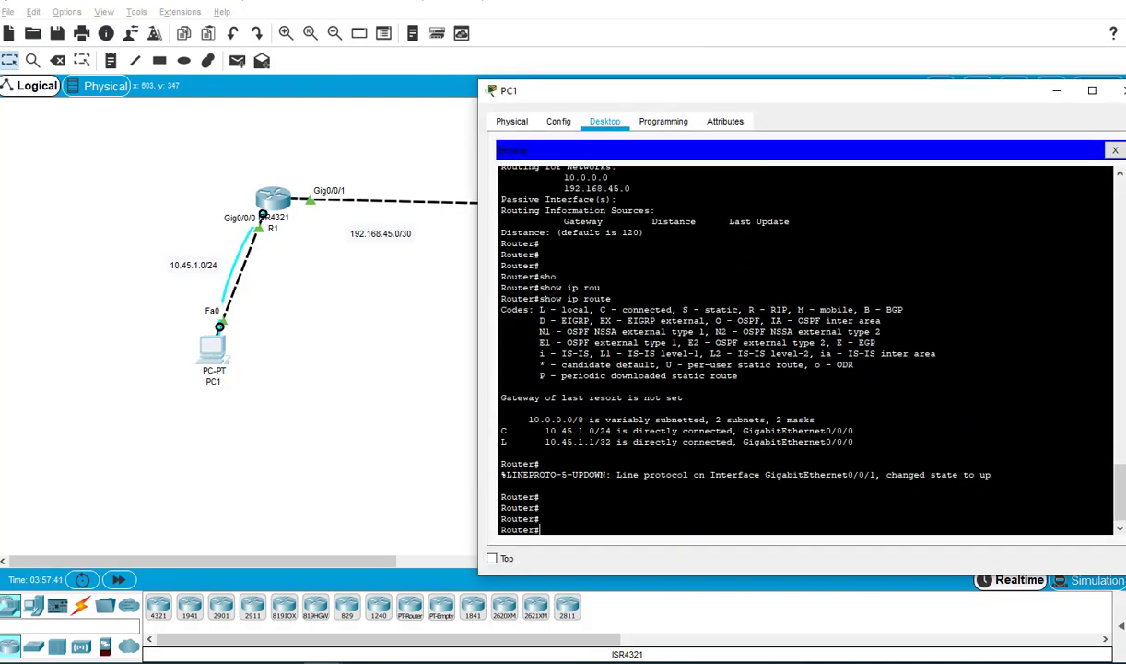
key("Return")
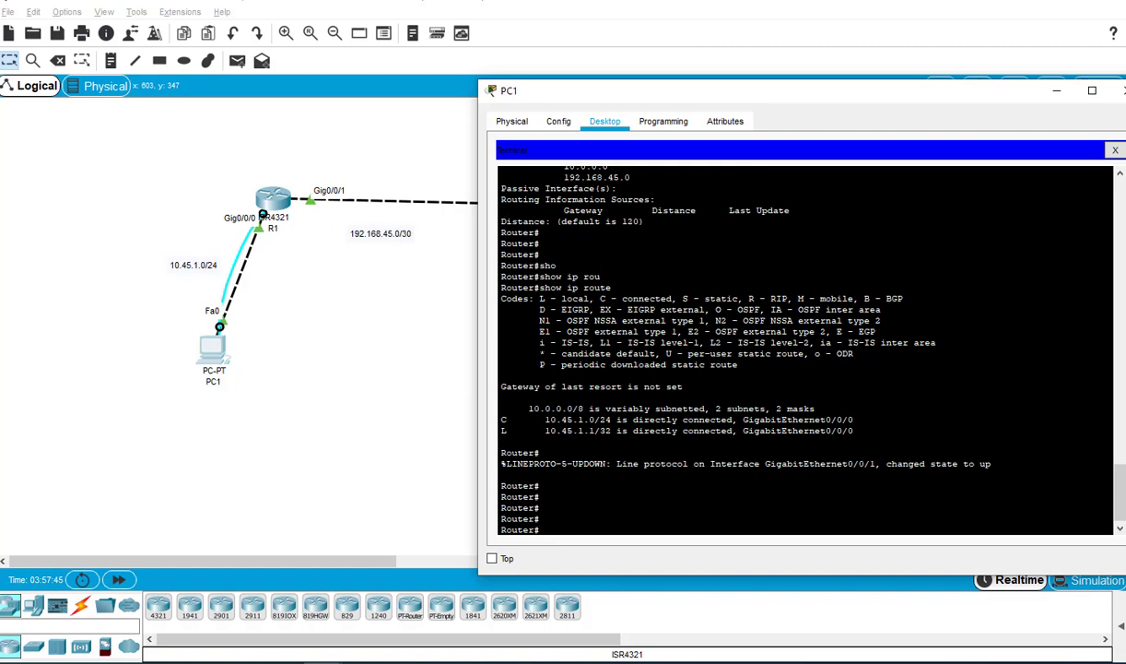
Try to compose a show interfaces brief command on R1.
type("sho")
key("Tab")
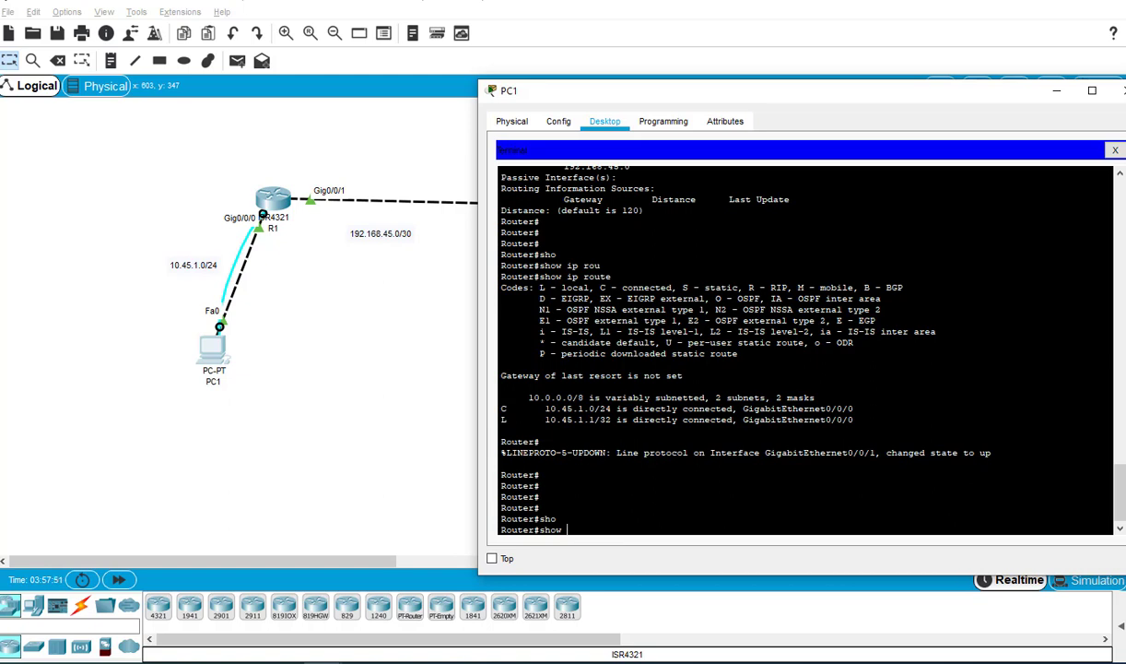
type("in")
key("Tab")
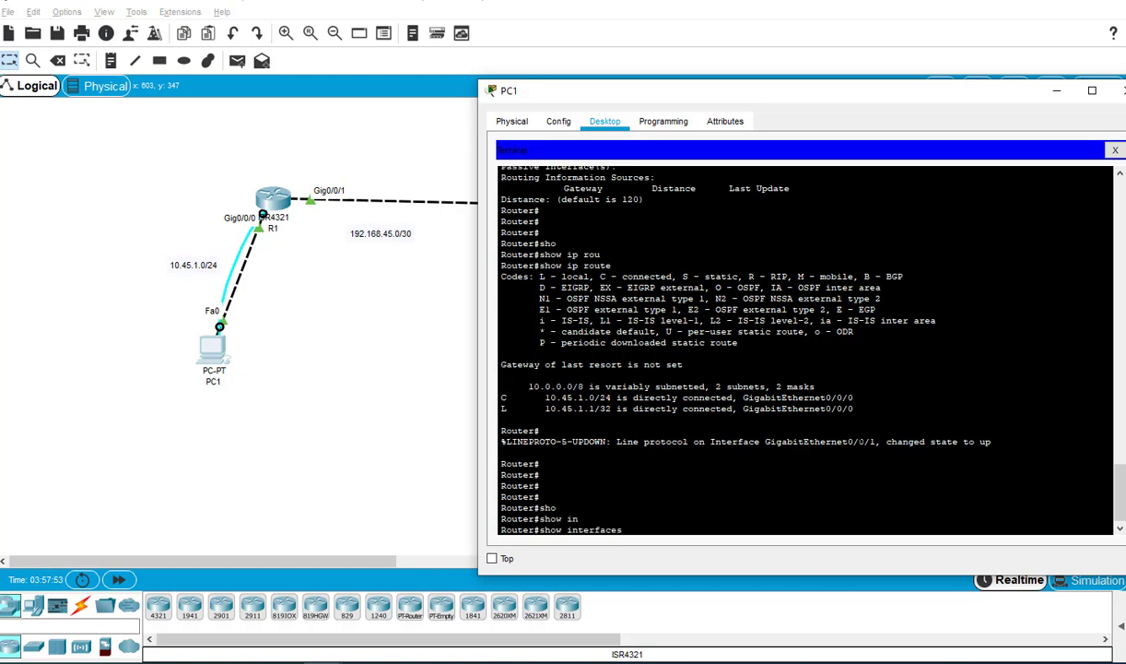
type("bri")
key("Tab")
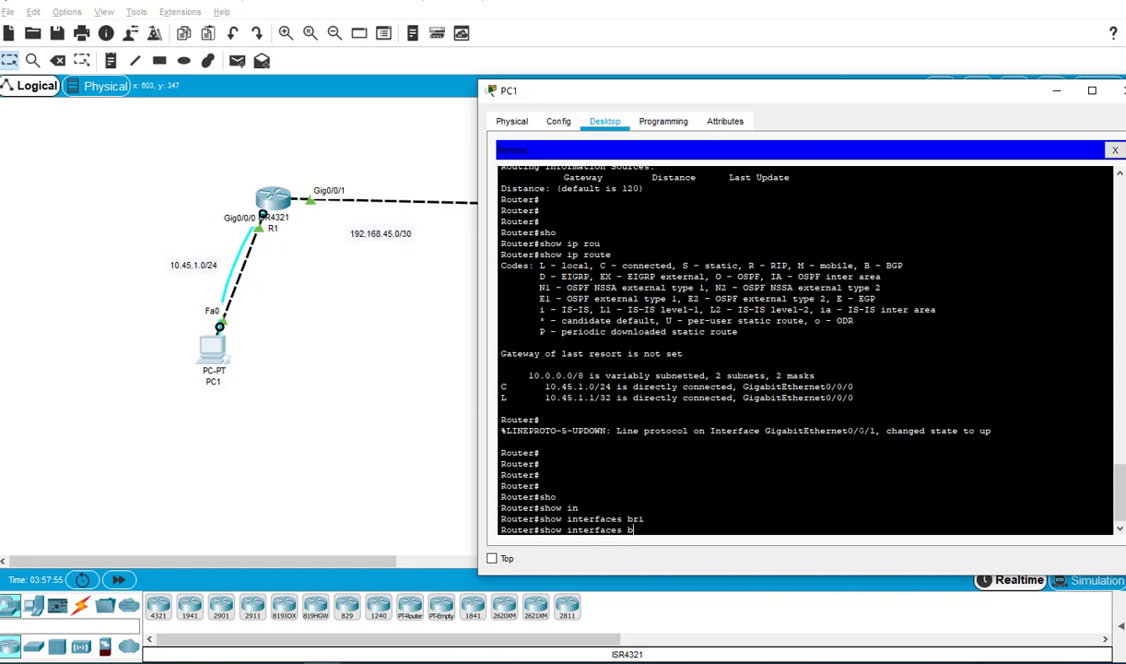
key("BackSpace")
key("BackSpace")
key("Tab")
key("BackSpace")
key("BackSpace")
key("BackSpace")
key("BackSpace")
key("BackSpace")
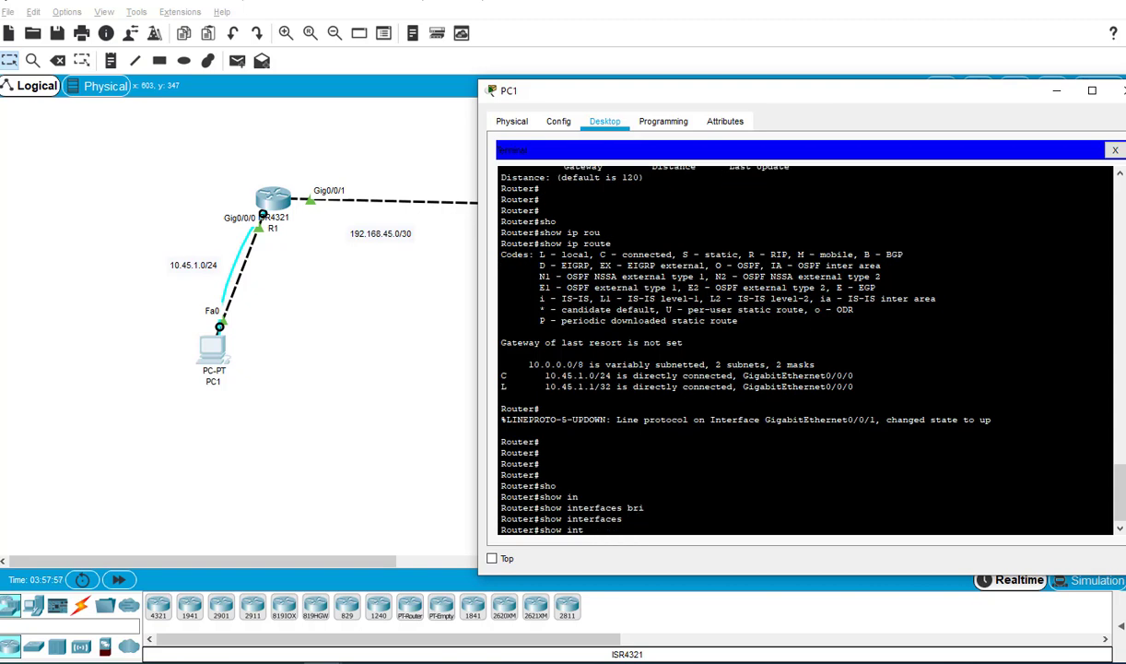
Display R1's interface summary with show ip interface brief, listing the command's options along the way.
type("p in")
key("Tab")
type("tr")
key("Tab")
key("BackSpace")
key("BackSpace")
key("BackSpace")
key("BackSpace")
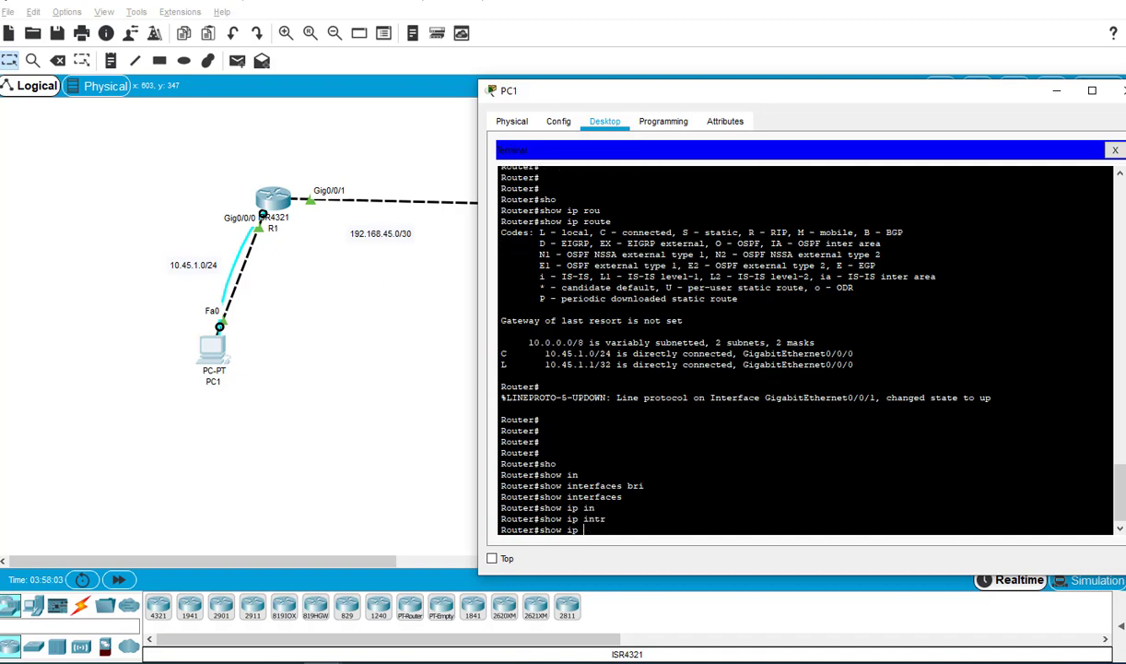
type("intr")
key("Tab")
key("BackSpace")
key("BackSpace")
key("BackSpace")
key("BackSpace")
type("interf")
key("Tab")
key("Tab")
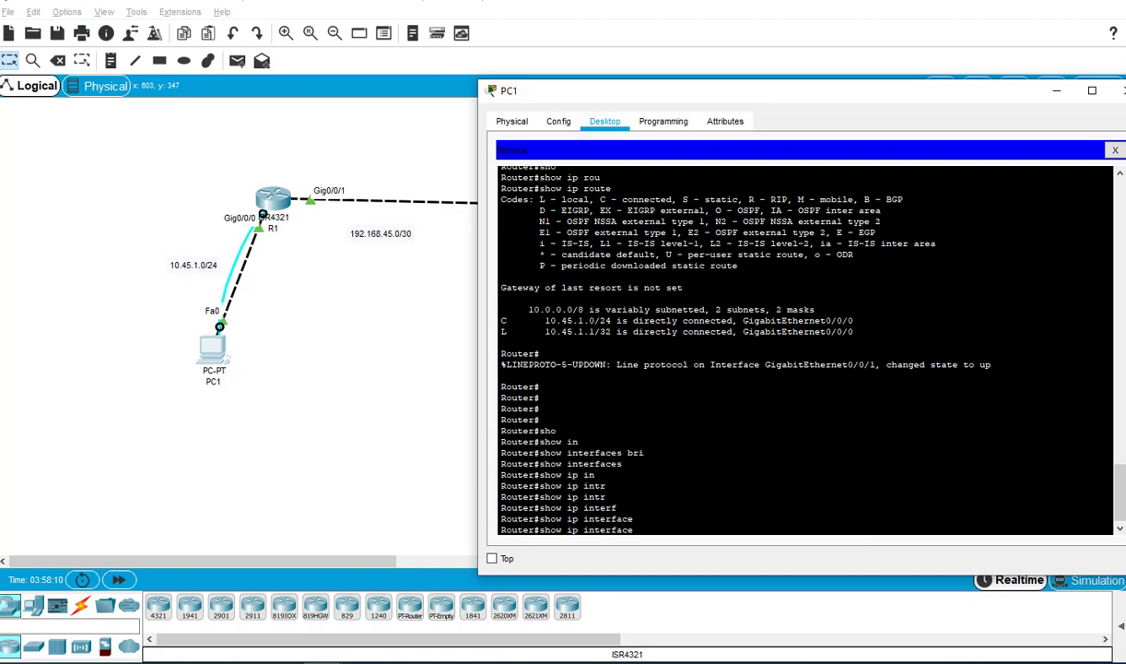
type("?bri")
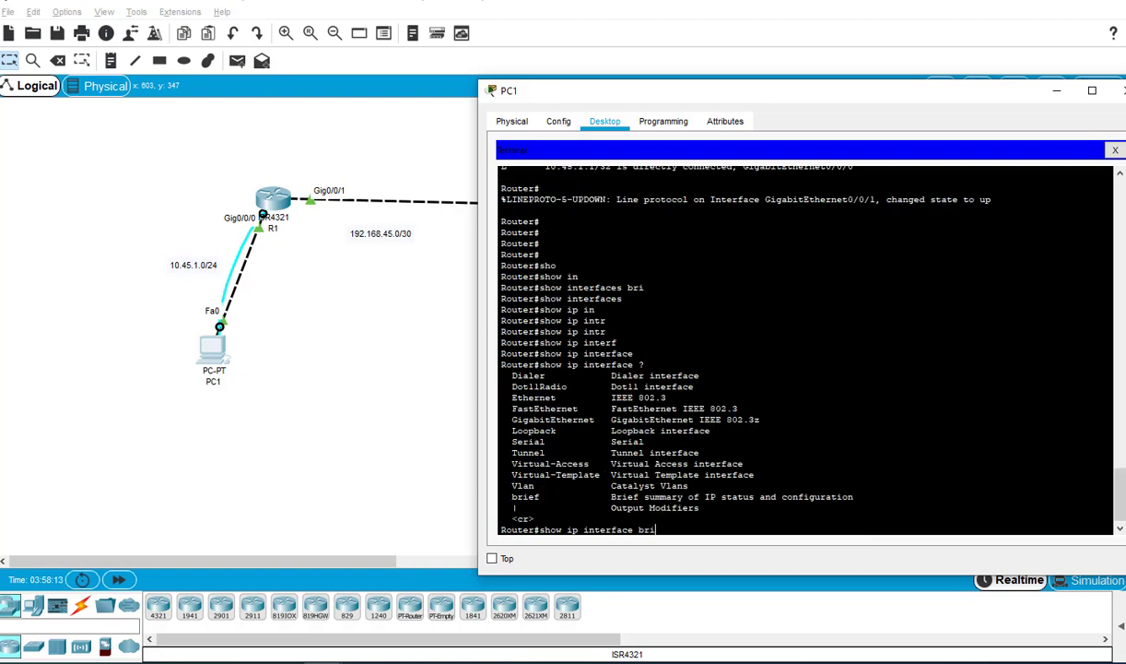
key("Tab")
key("Return")
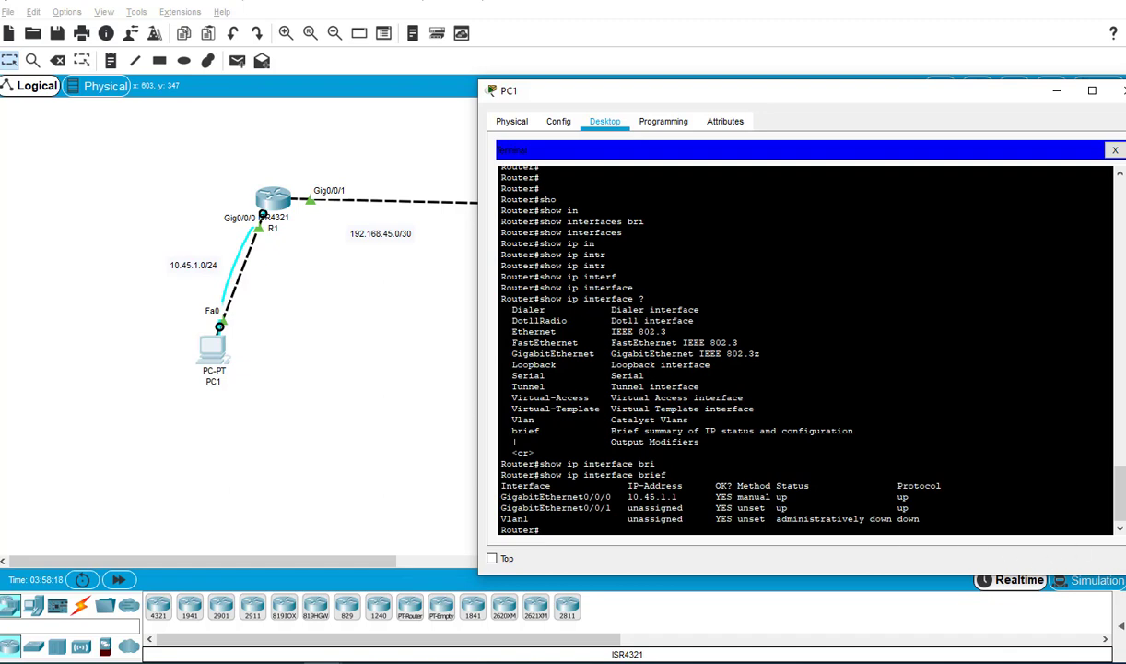
Check the IP address entry of GigabitEthernet0/0/1 in R1's interface summary.
double_click(655, 508)
double_click(647, 507)
left_click(651, 508)
key("Return")
key("Return")
key("Return")
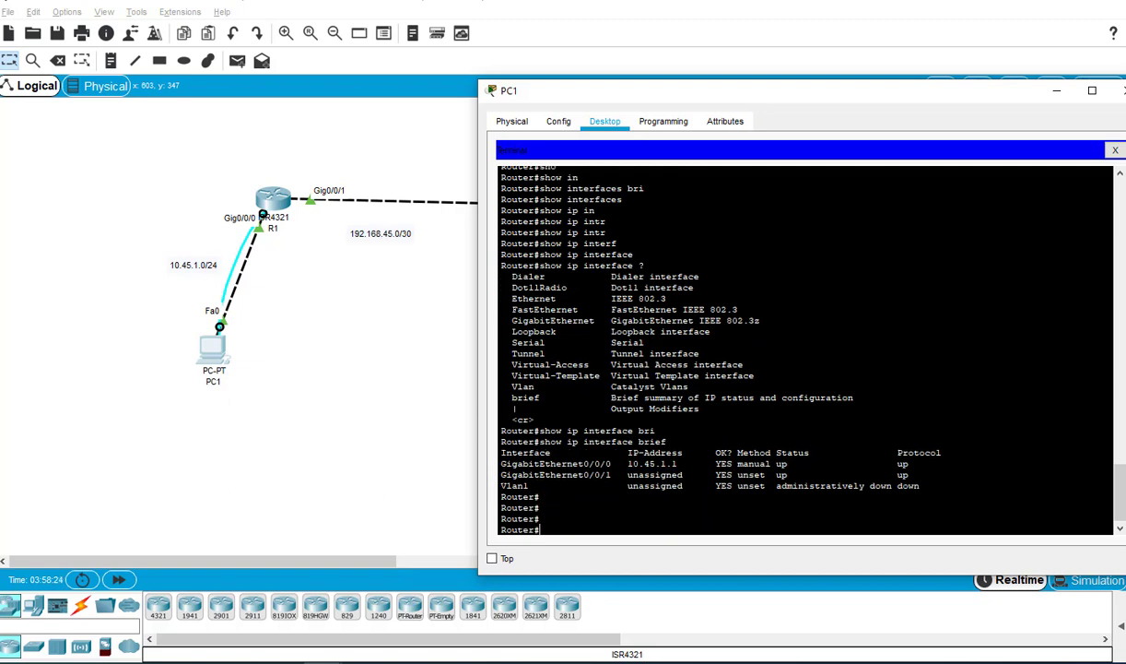
type("in")
key("Tab")
key("BackSpace")
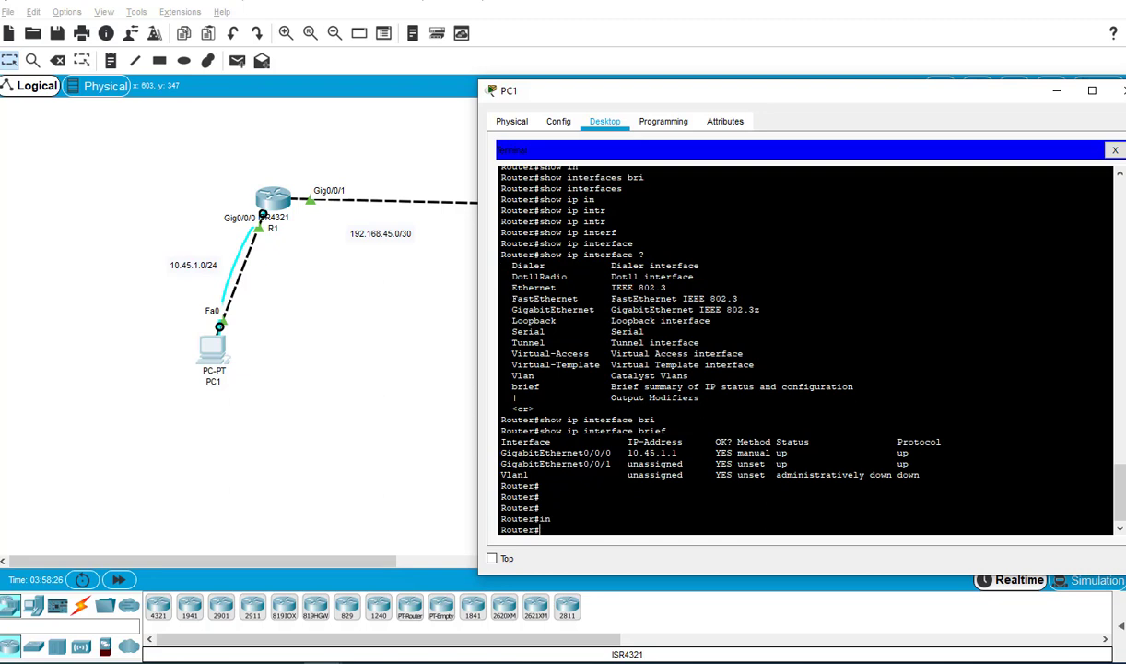
Enter global configuration mode on R1 and open the configuration of interface GigabitEthernet 0/0/1.
type("conf")
key("Tab")
type("ter")
key("Tab")
key("Return")
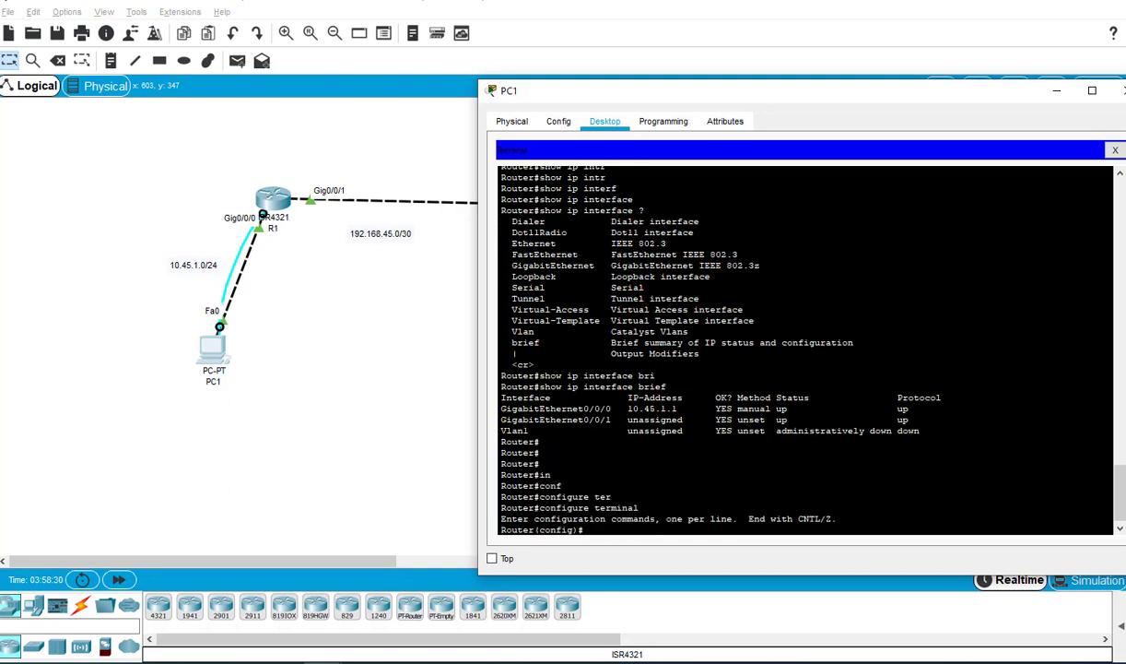
key("Return")
type("in")
key("Tab")
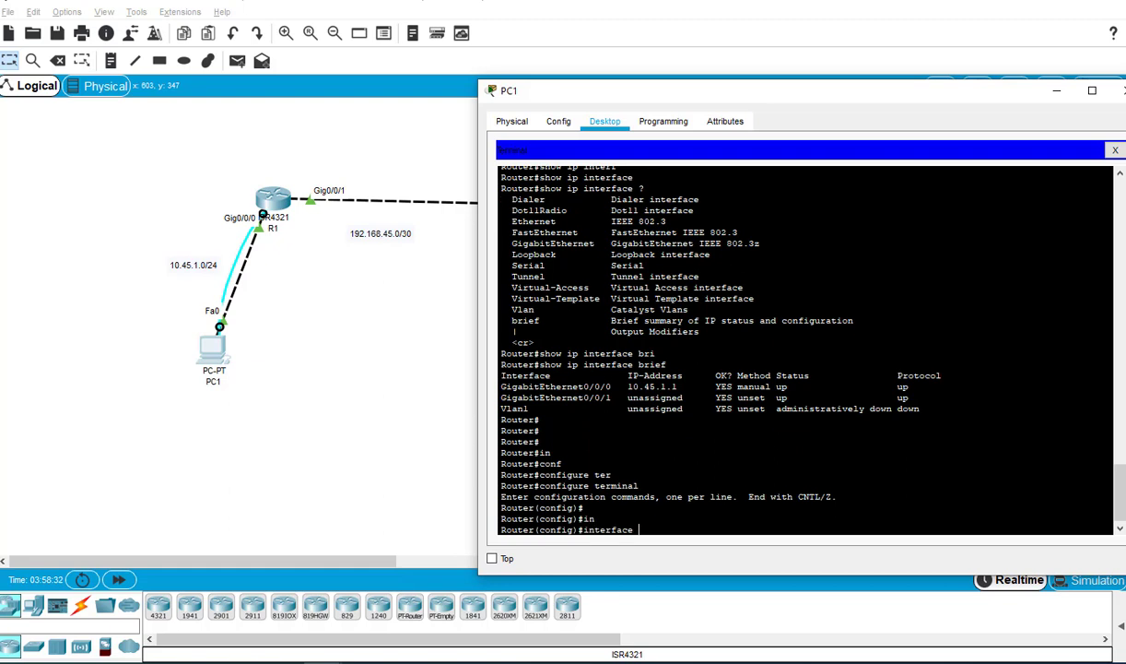
type("gi")
key("Tab")
type("0/0/1")
key("Return")
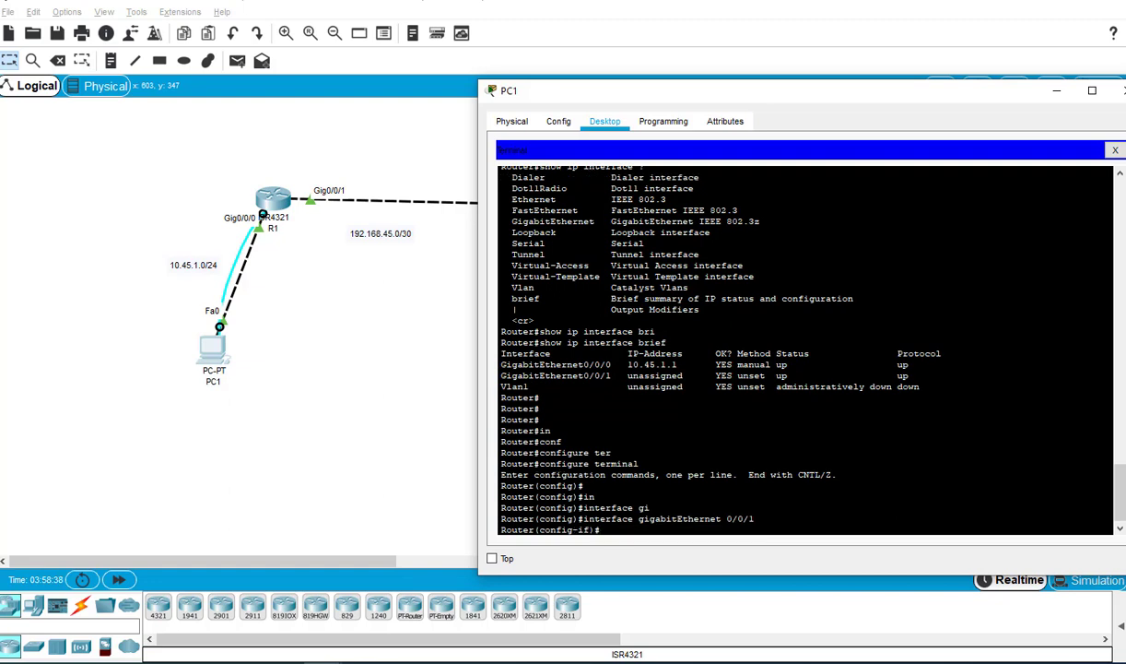
Assign IP address 192.168.45.1 with subnet mask 255.255.255.252 to R1's GigabitEthernet 0/0/1.
type("ip ad")
key("Tab")
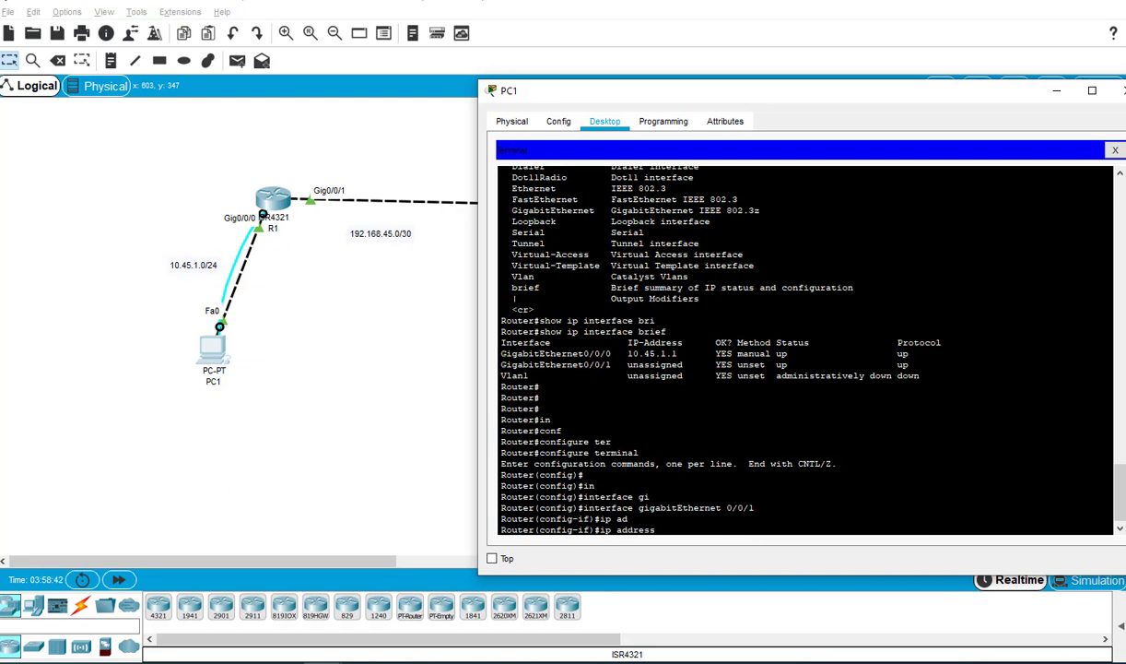
type("192.168.45.1 255.255.255.252")
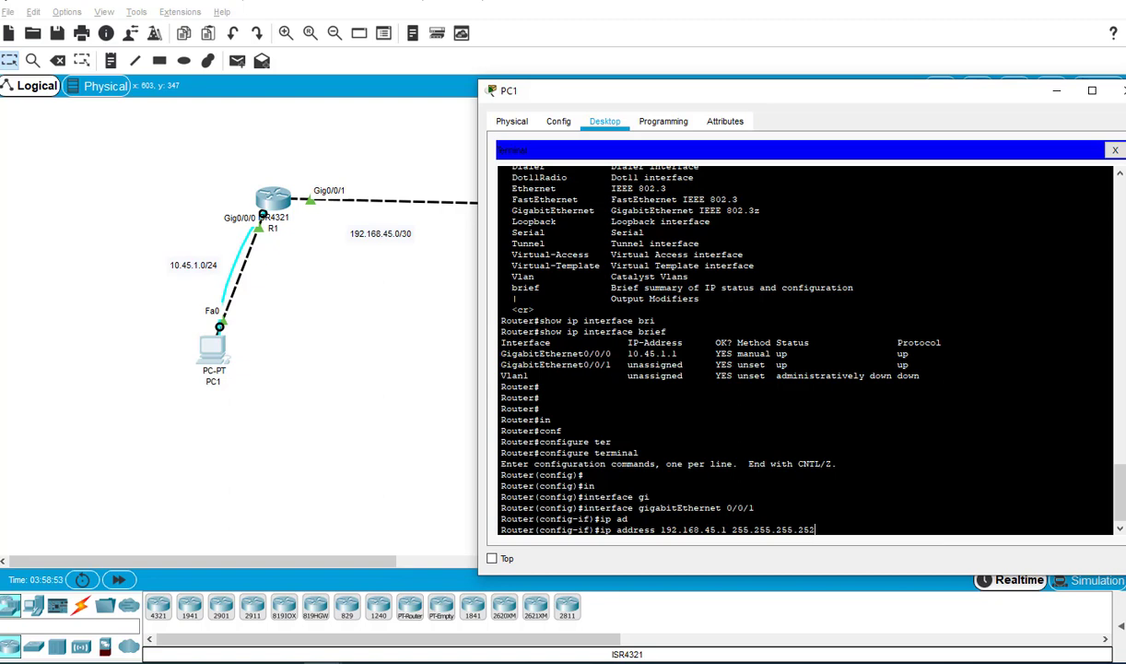
key("Return")
key("Return")
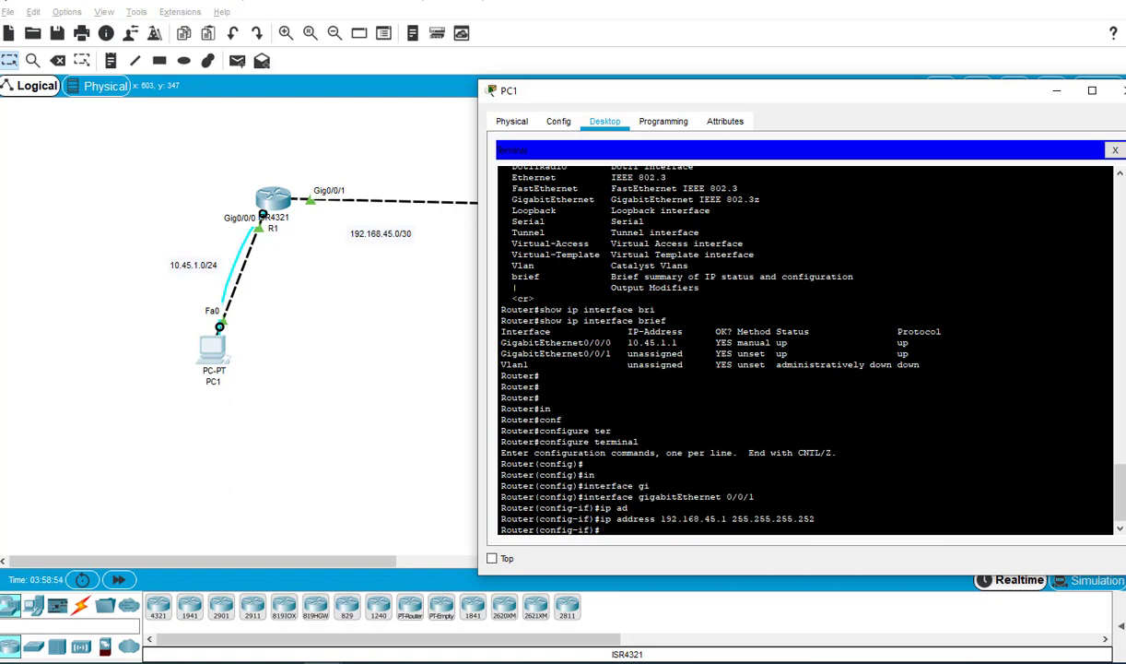
Leave configuration mode on R1 and display its interface summary with show ip interface brief.
key("Return")
type("exit")
key("Return")
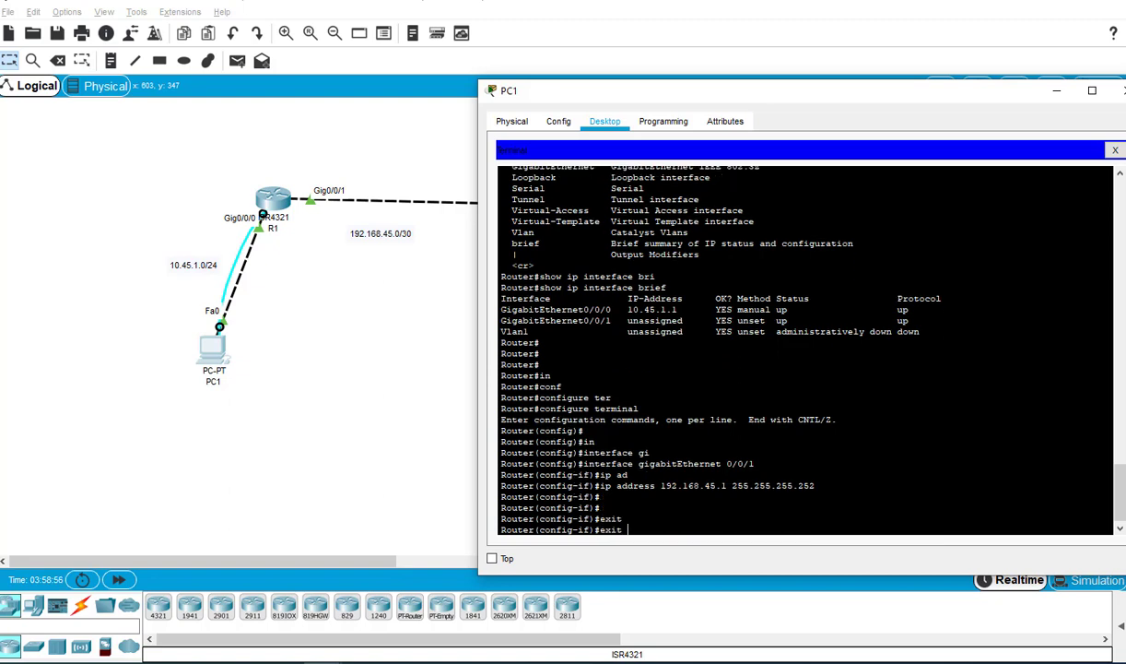
key("Return")
type("exit")
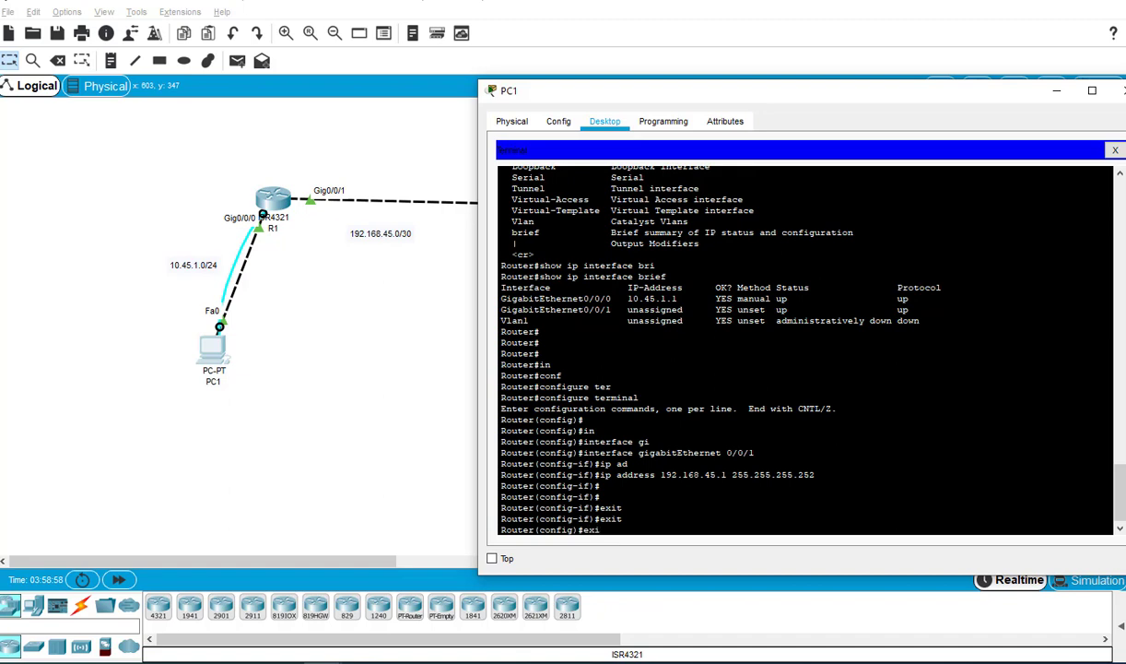
key("Tab")
key("Return")
key("Return")
type("show ip interface brief")
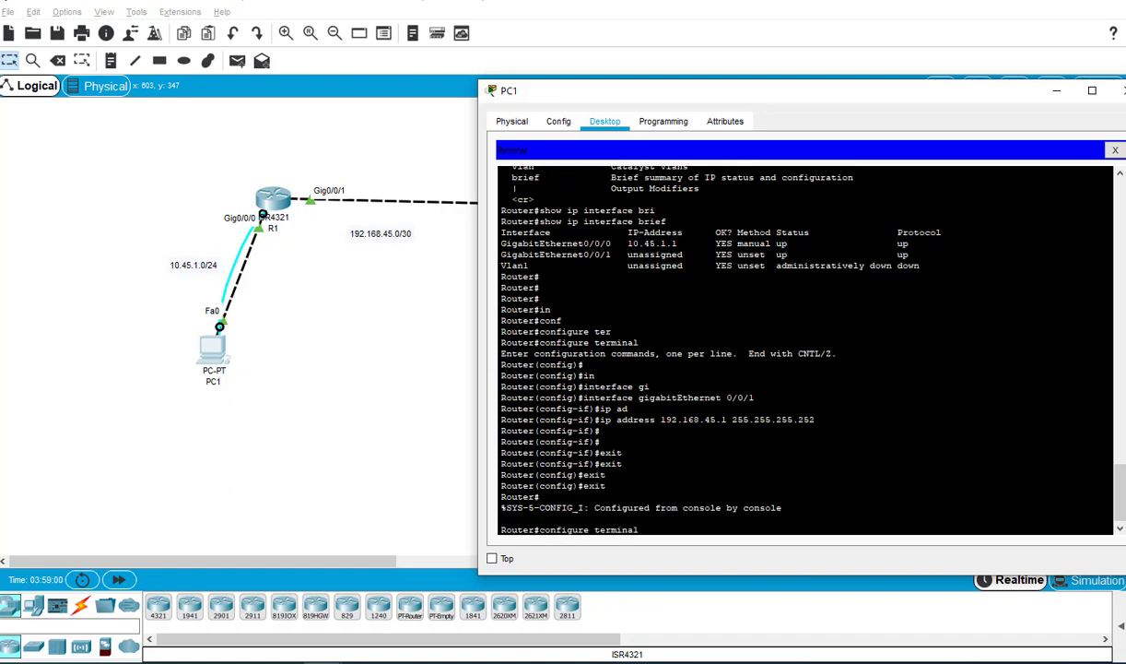
key("Return")
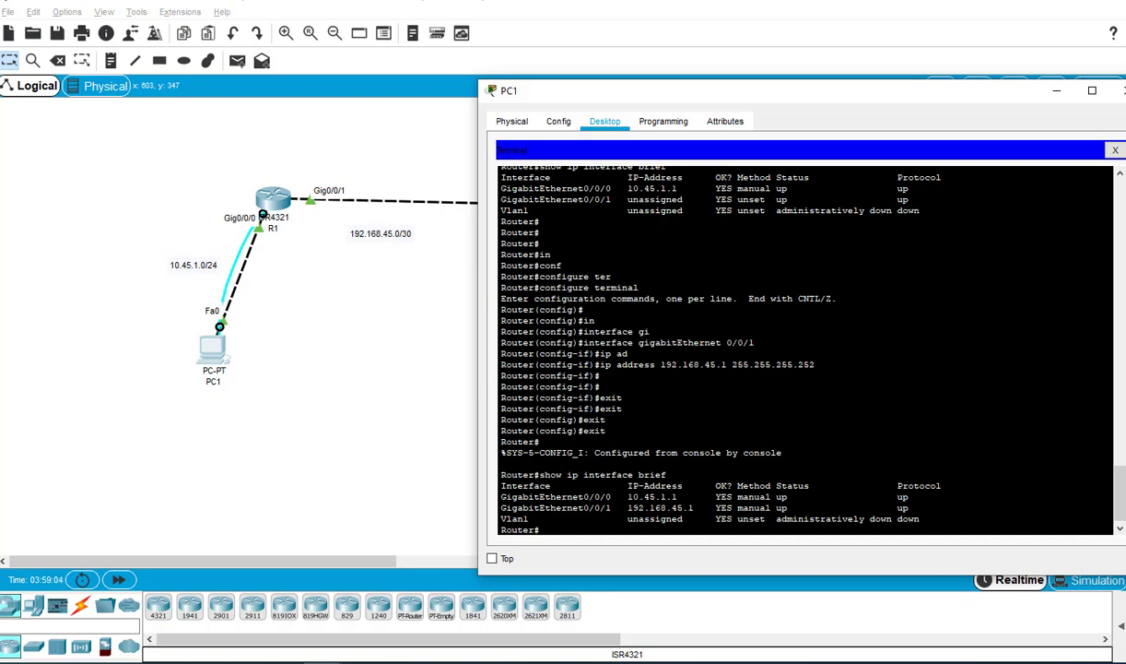
Switch to the middle router's console through PC2's terminal and return from interface configuration to global configuration mode.
left_click_drag(996, 97, 793, 95)
left_click(860, 95)
left_click(531, 357)
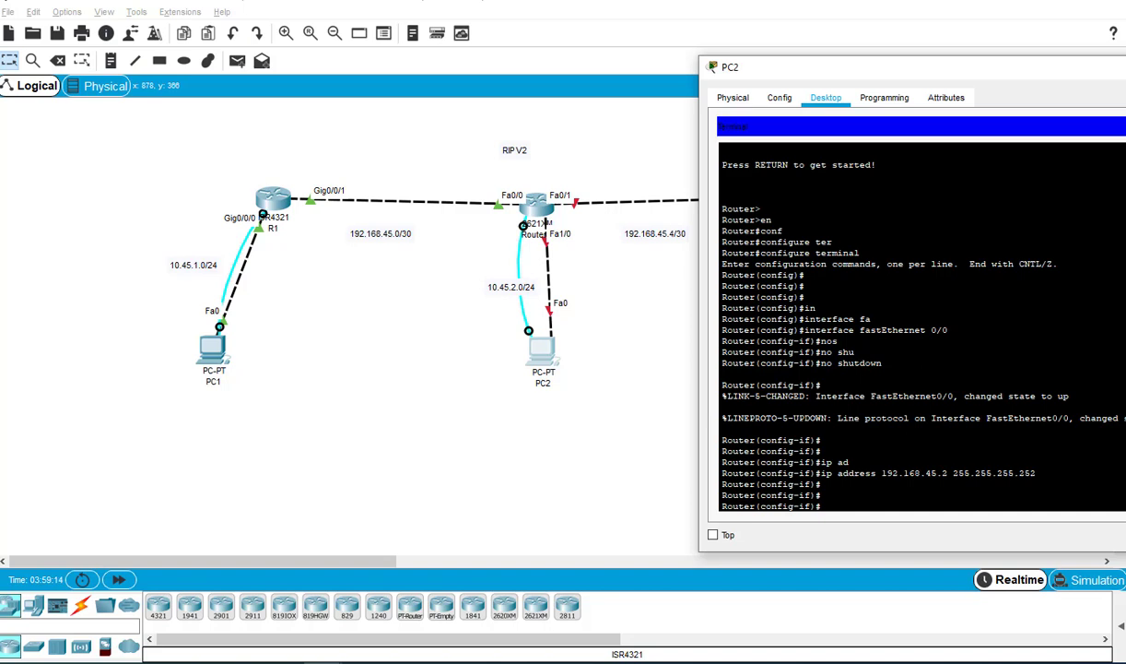
key("Return")
type("exit")
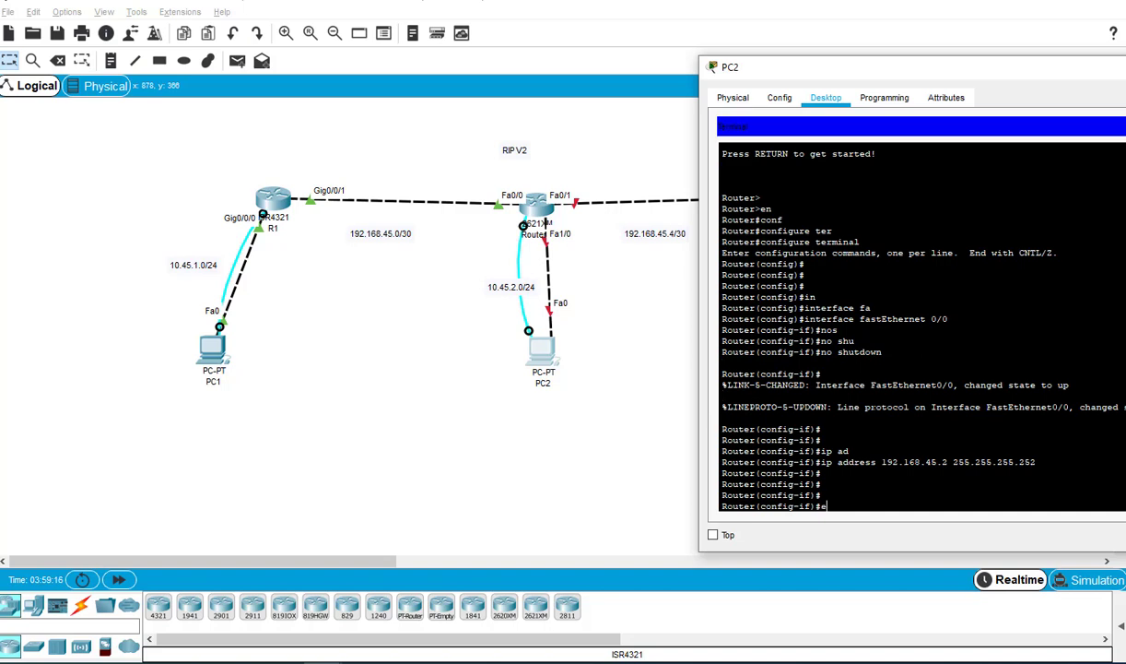
key("Return")
key("Return")
key("Return")
key("Return")
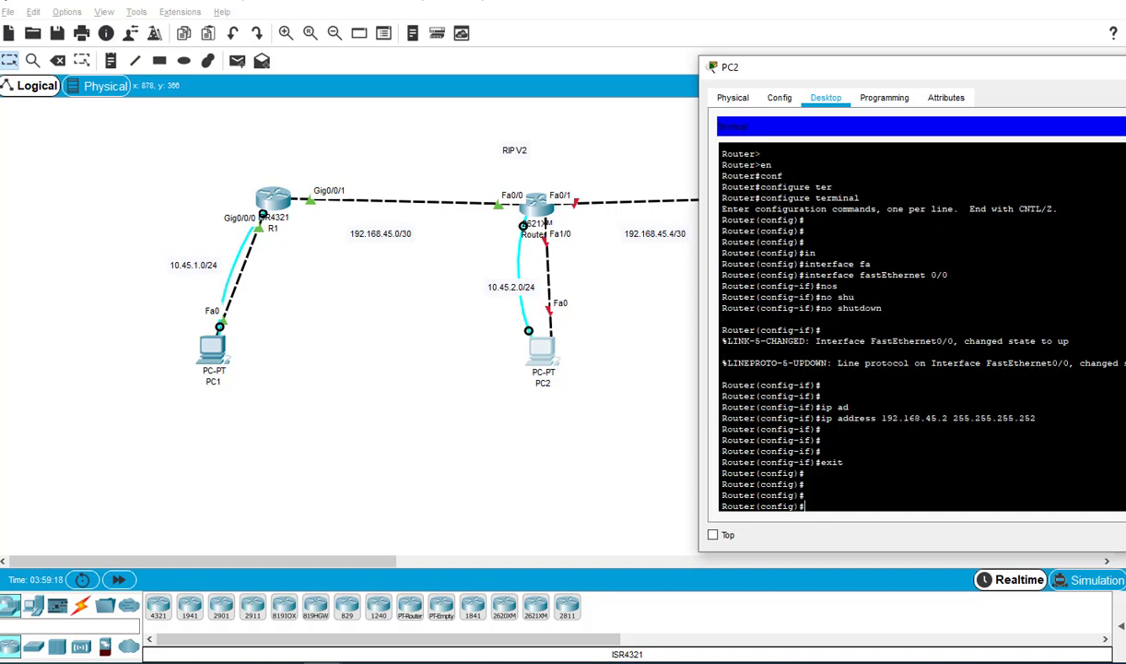
Assign IP address 10.45.2.1 with subnet mask 255.255.255.0 to the middle router's FastEthernet 1/0 interface.
type("e")
type("in")
key("Tab")
type("fa")
key("Tab")
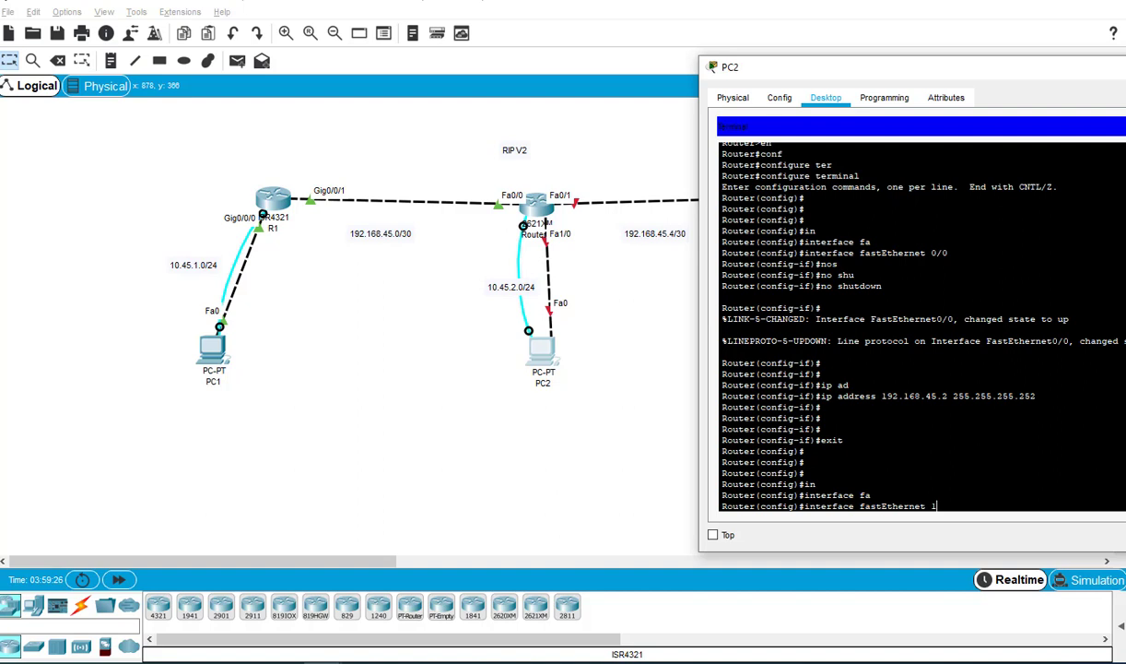
key("Return")
key("Return")
type("ip ad")
key("Tab")
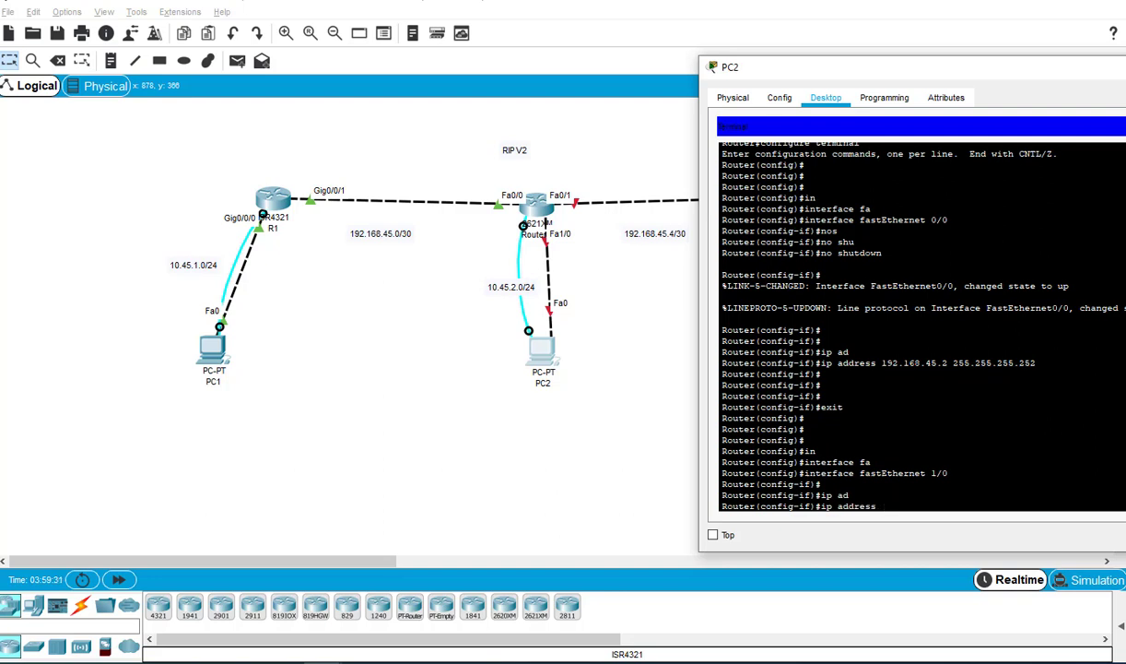
type("10.45.2.1 255.255.255.0")
key("Return")
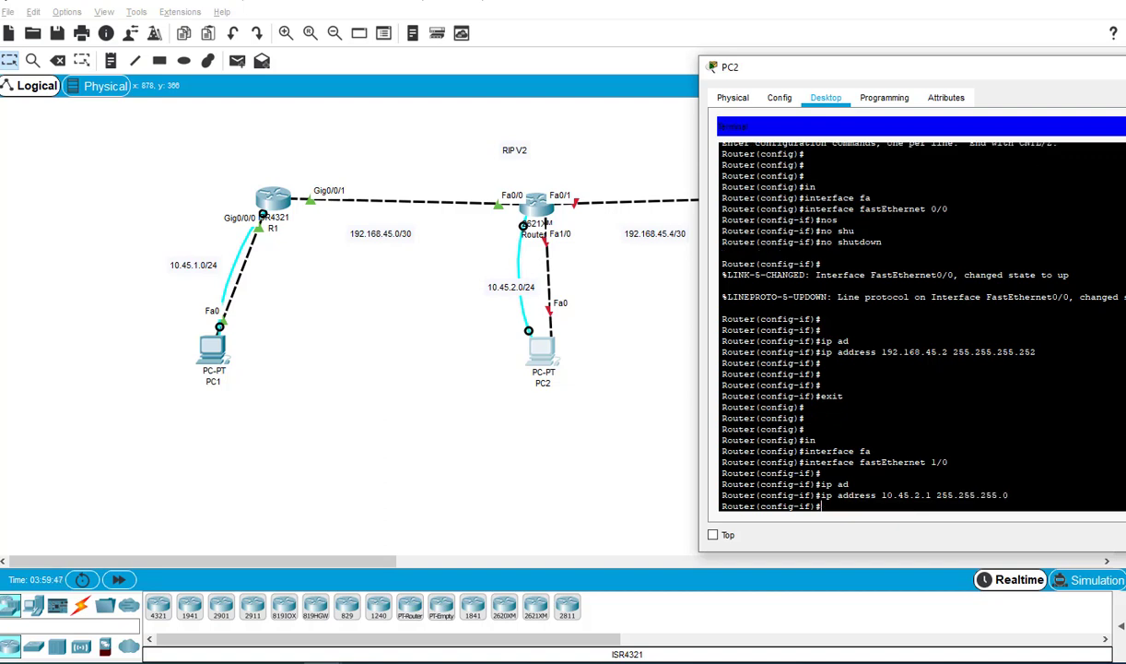
Enable FastEthernet 1/0 with no shutdown and return to global configuration mode.
type("no")
key("Tab")
type("shu")
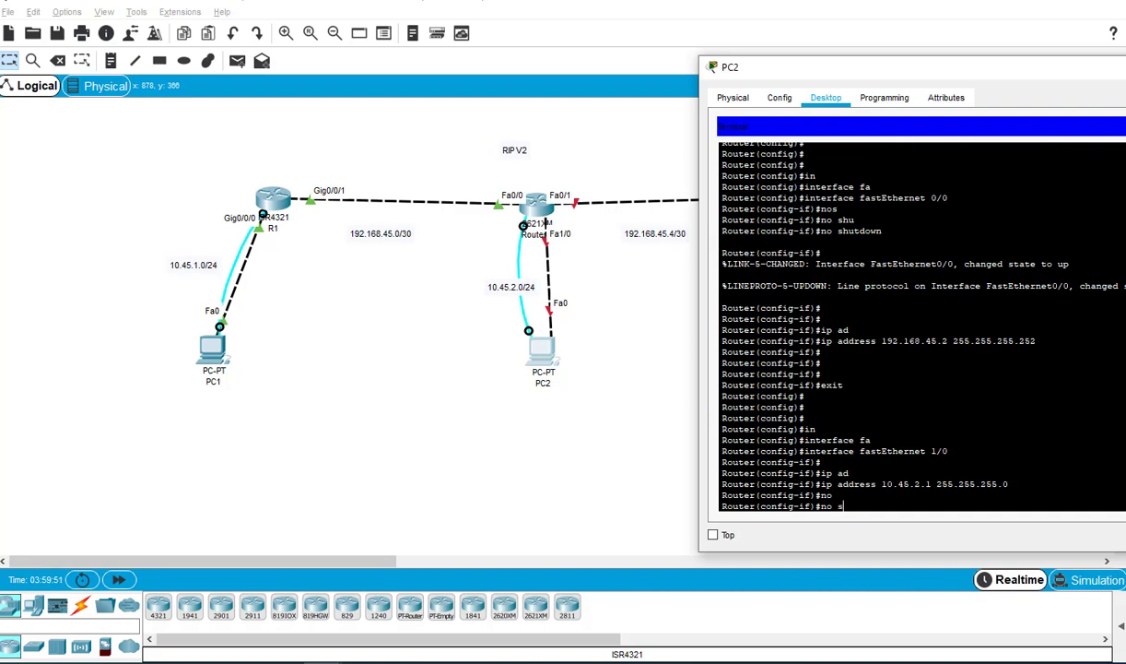
key("Tab")
key("Return")
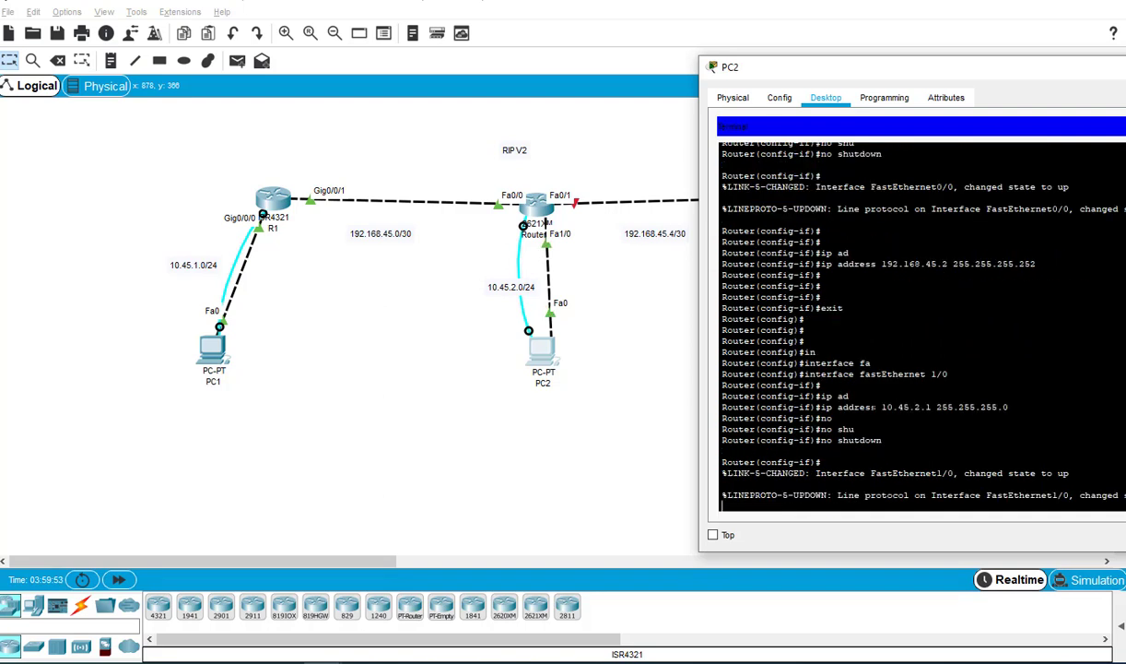
key("Return")
key("Return")
key("Return")
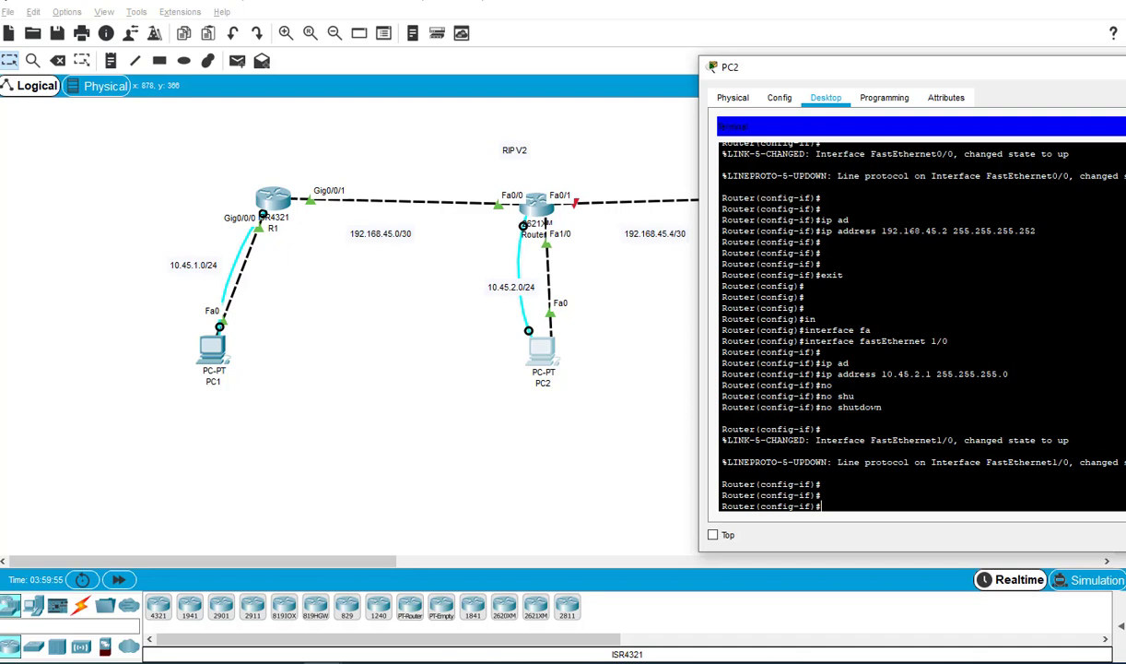
type("exit")
key("Return")
key("Return")
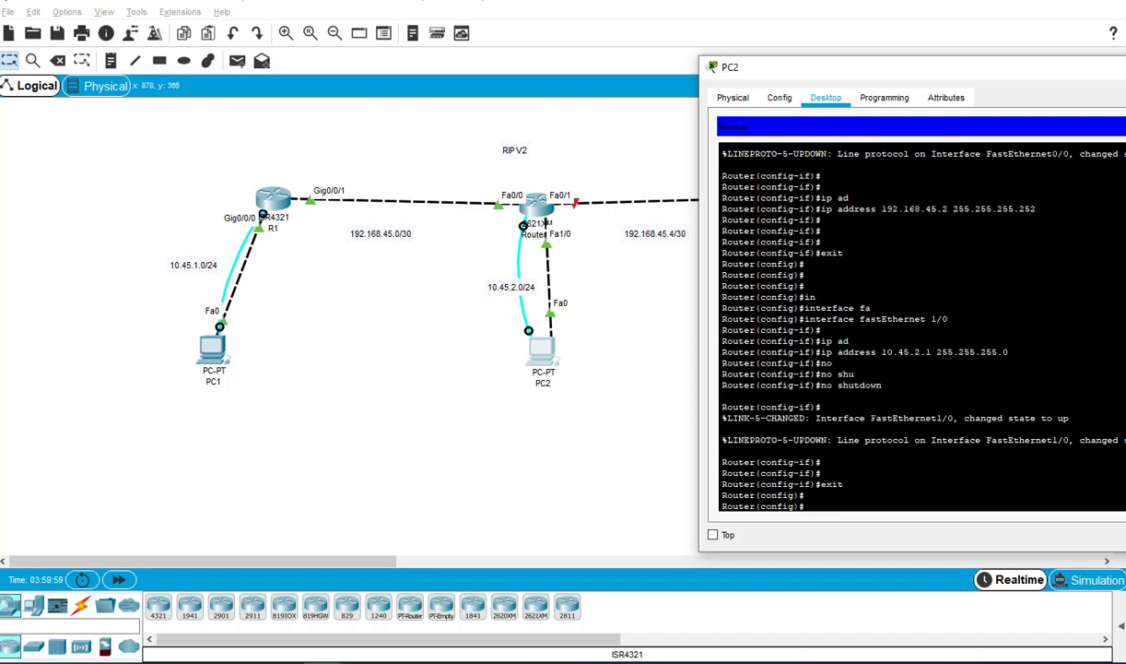
Open the configuration of interface FastEthernet 0/1 on the middle router.
type("in")
key("Tab")
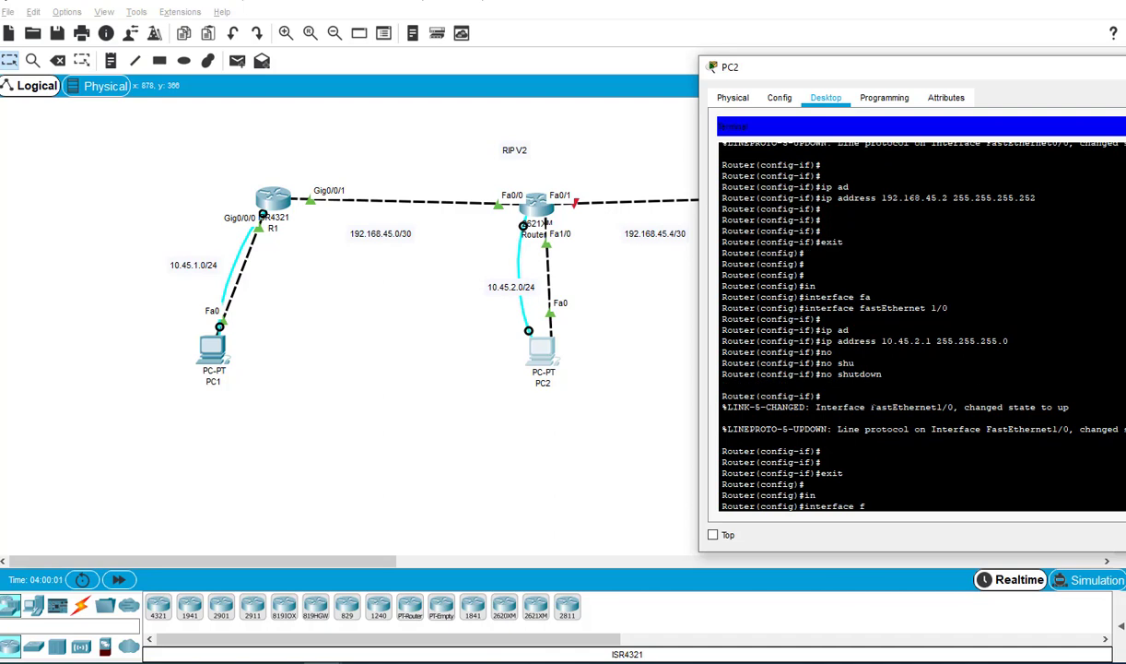
type("f")
key("Tab")
type("0/1")
key("Return")
Assign IP address 192.168.45.5 with subnet mask 255.255.255.252 to FastEthernet 0/1 and return to global configuration mode.
type("ip ad")
key("Tab")
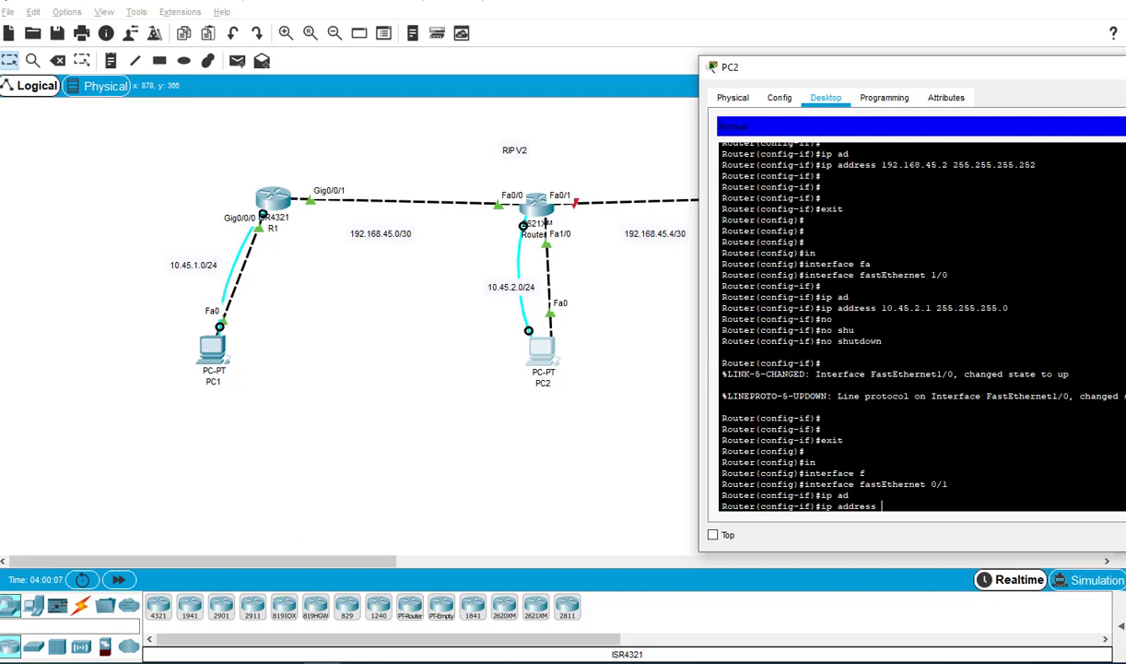
type("192.168.45.5 255.255.255.252")
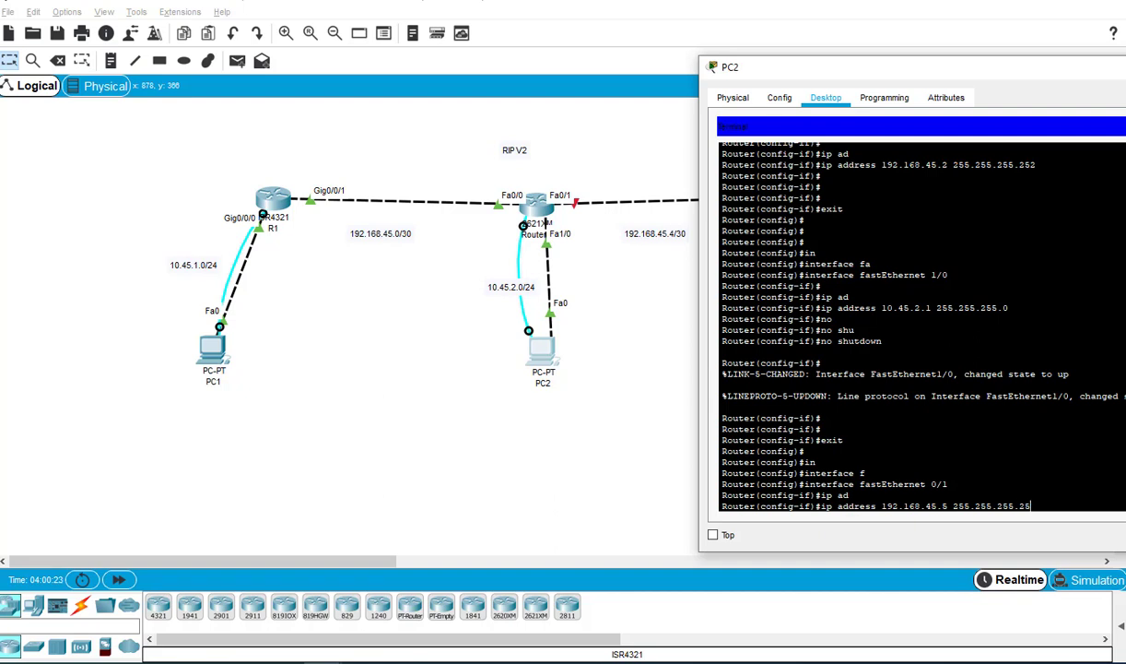
key("Return")
key("Return")
key("Return")
type("exi")
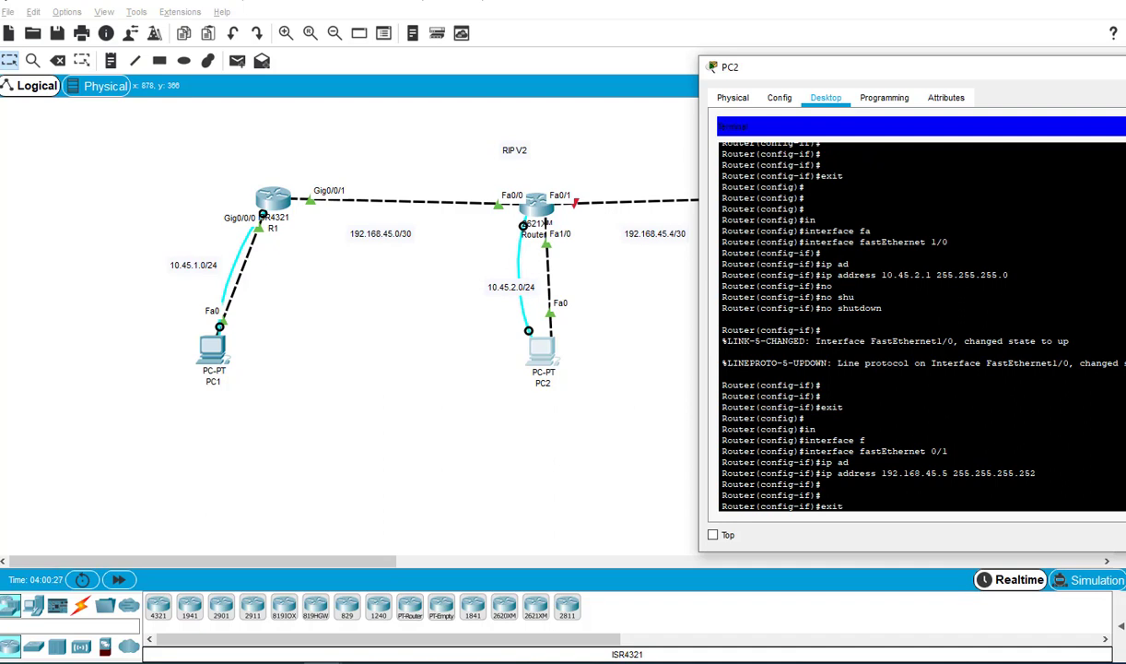
type("t")
key("Return")
key("Return")
key("Return")
key("Return")
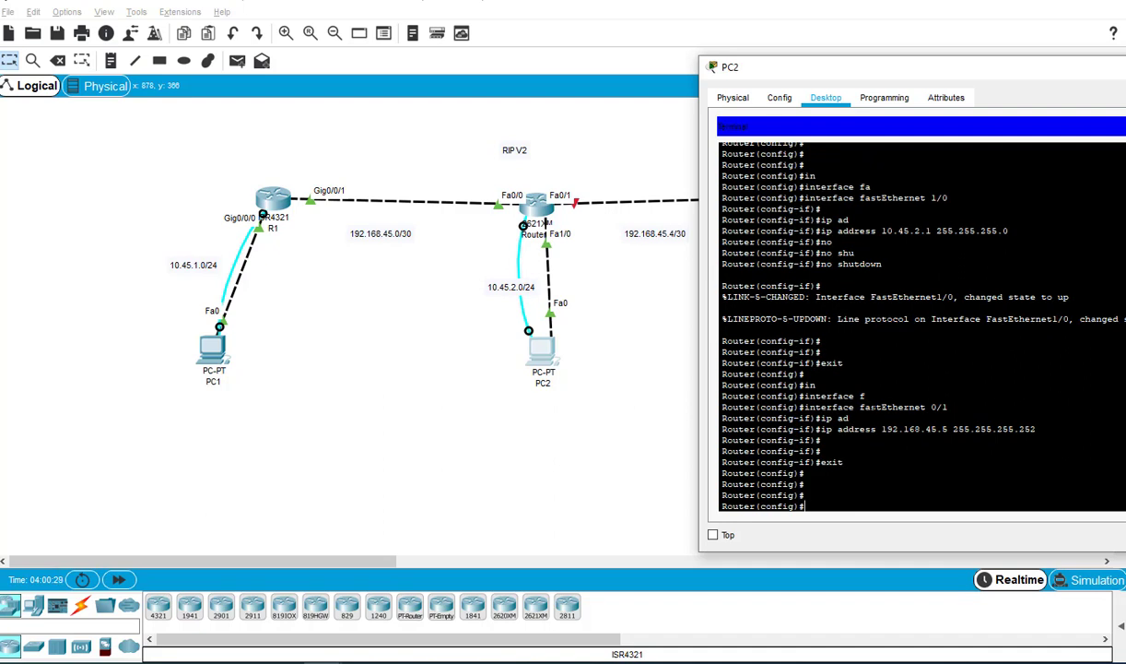
type("con")
key("Tab")
key("BackSpace")
key("BackSpace")
key("BackSpace")
key("BackSpace")
key("BackSpace")
key("BackSpace")
key("BackSpace")
key("BackSpace")
key("BackSpace")
key("BackSpace")
key("BackSpace")
key("BackSpace")
key("BackSpace")
key("BackSpace")
key("BackSpace")
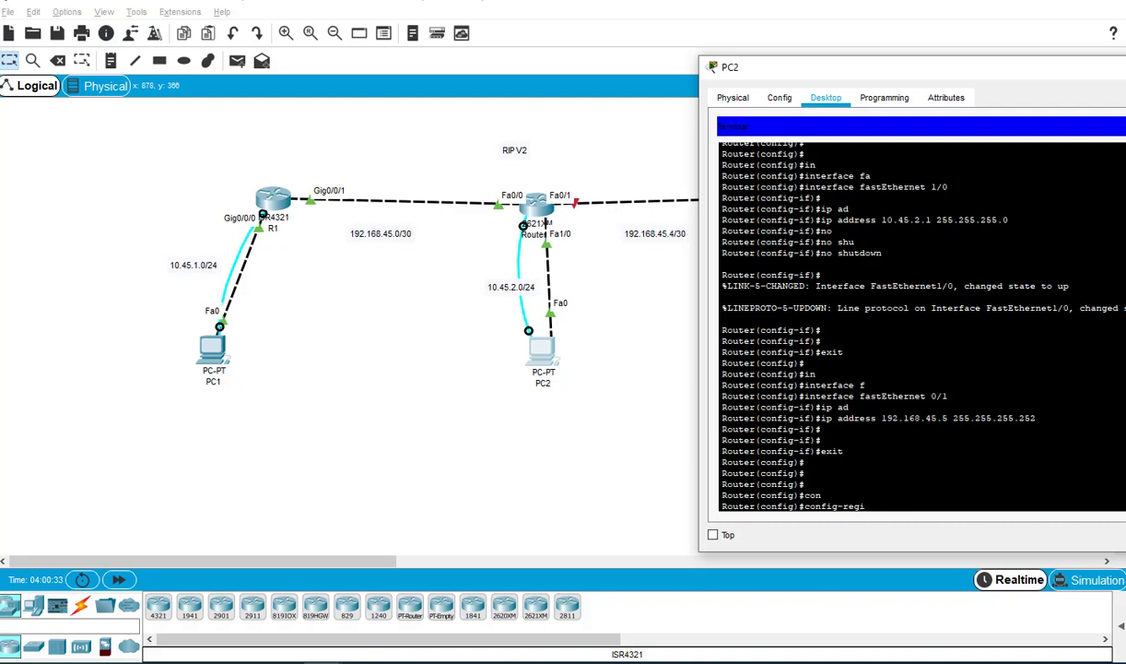
Start RIP routing on the middle router with router rip and set it to version 2.
type("rou")
key("Tab")
type("rip")
key("Return")
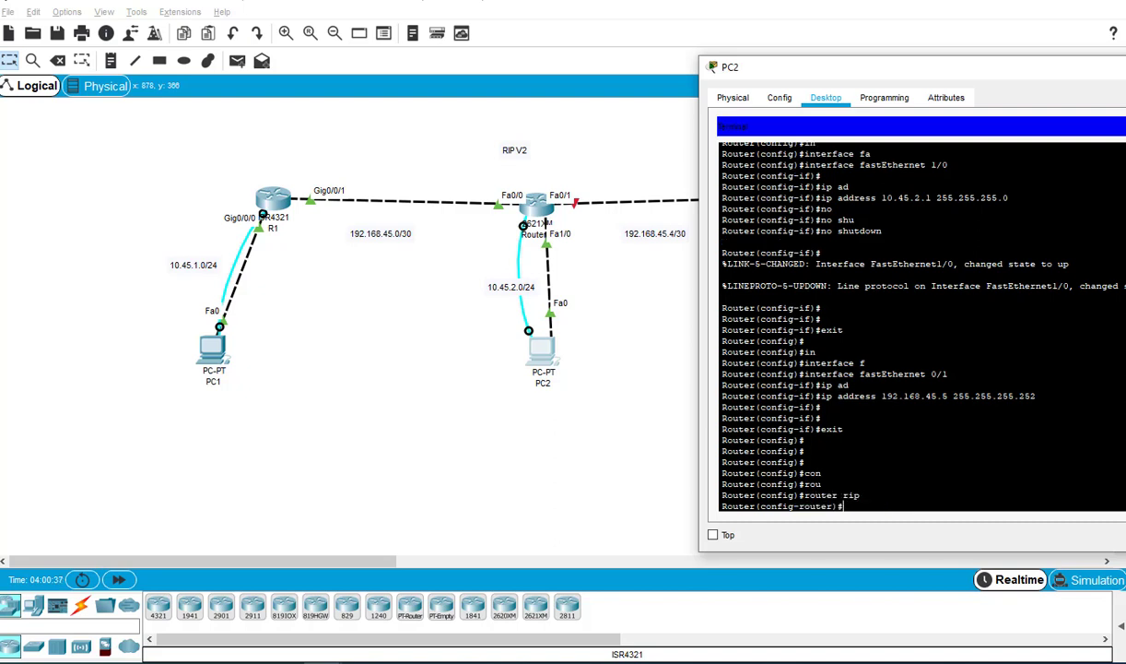
type("vi")
key("Tab")
key("BackSpace")
type("er")
key("Tab")
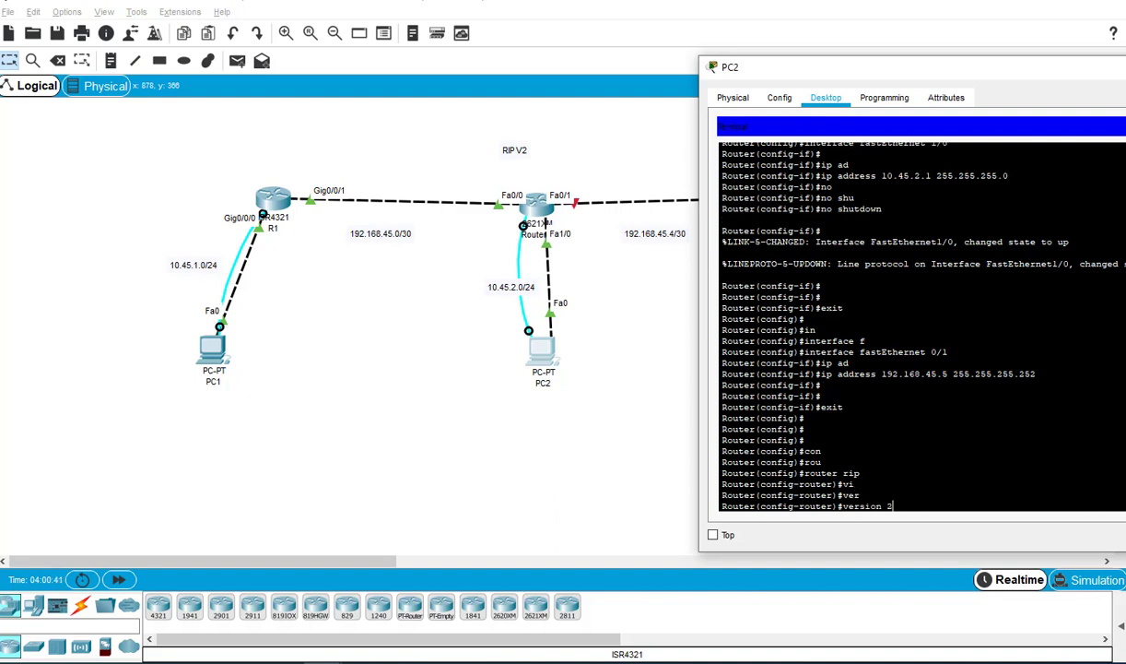
type("2")
key("Return")
Disable automatic route summarization in the middle router's RIP configuration with no auto-summary.
type("no auto-summary")
key("Tab")
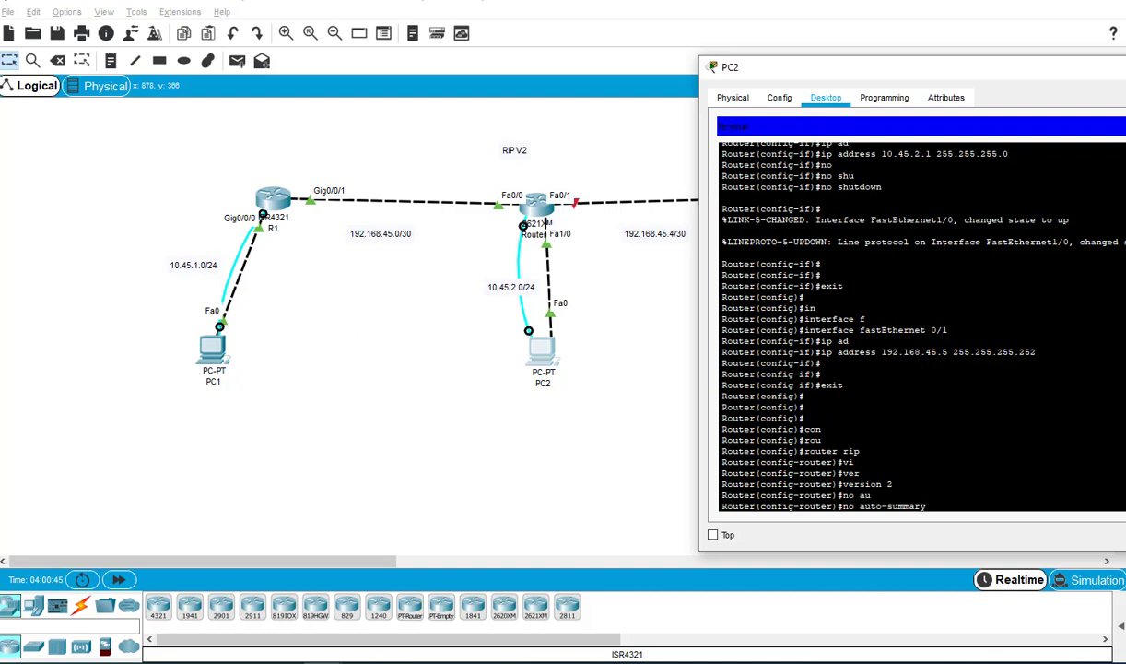
key("Return")
Advertise the networks 10.45.2.0, 192.168.45.0 and 192.168.45.4 in the middle router's RIP configuration.
type("net")
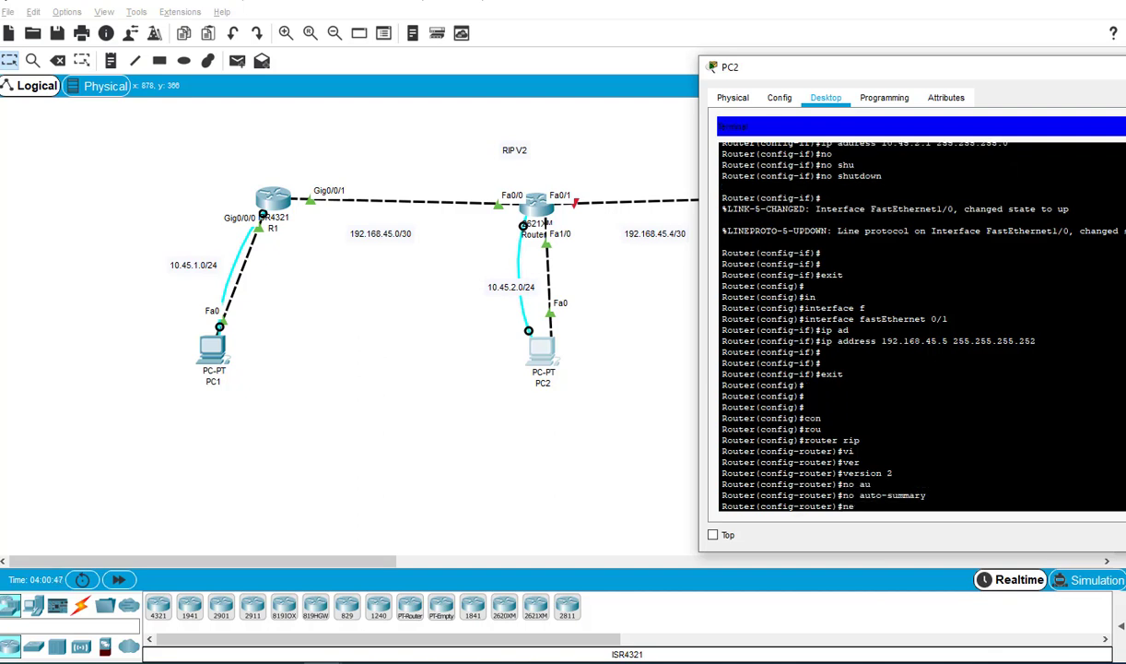
key("Tab")
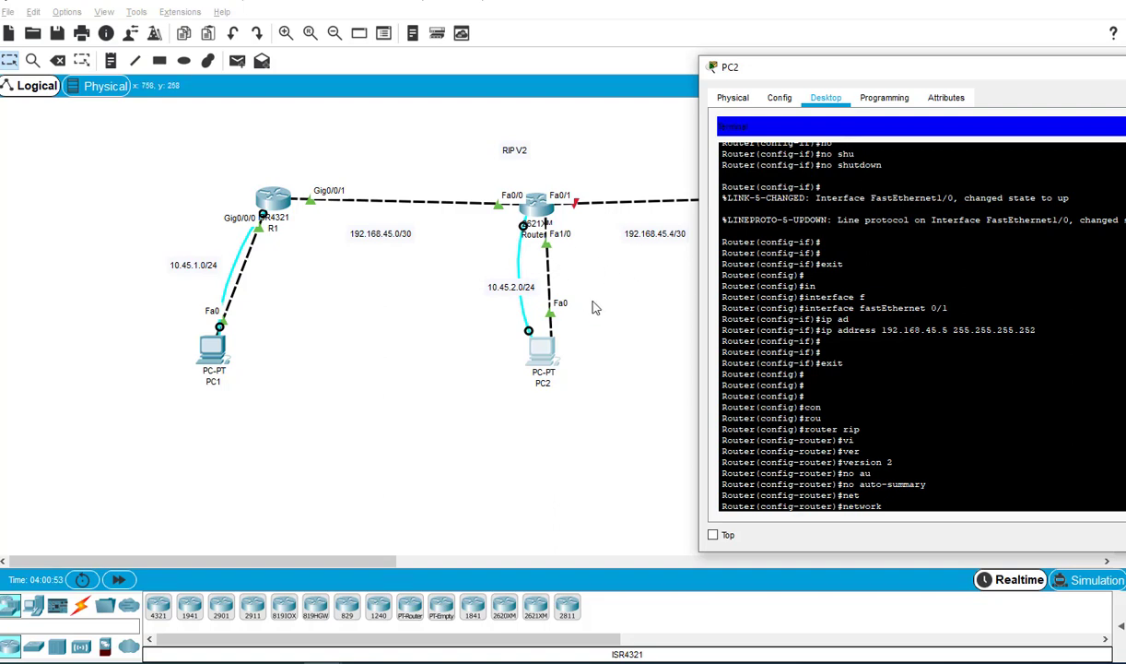
type("10.45.2.0")
key("Return")
type("net")
key("Tab")
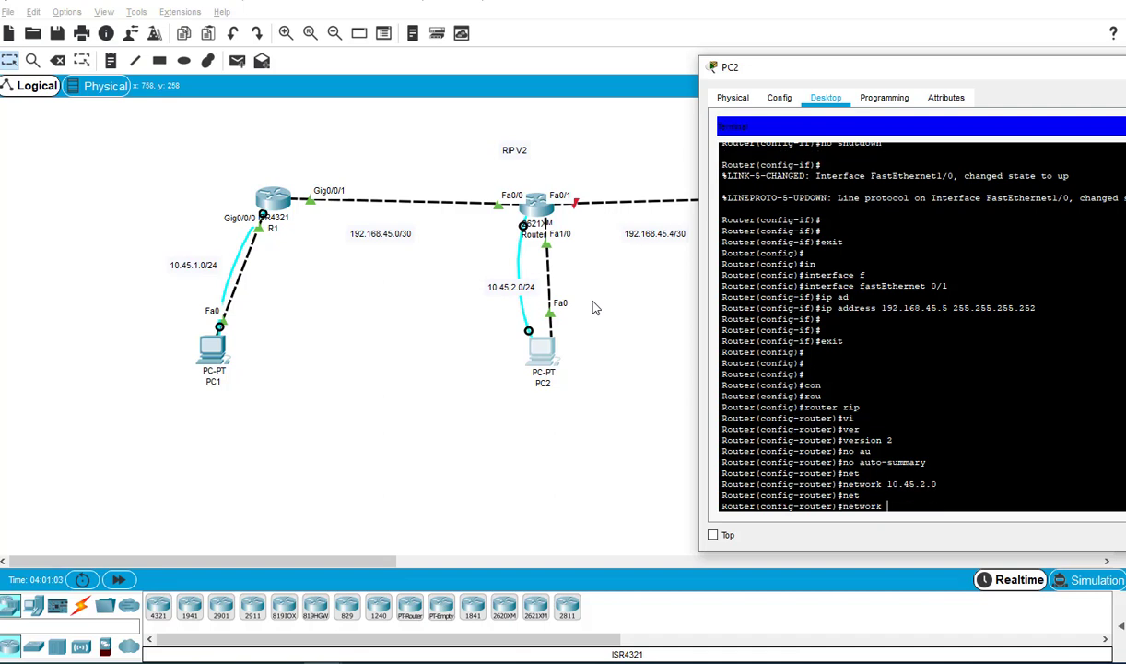
type("192.168.45.0")
key("Return")
key("Up")
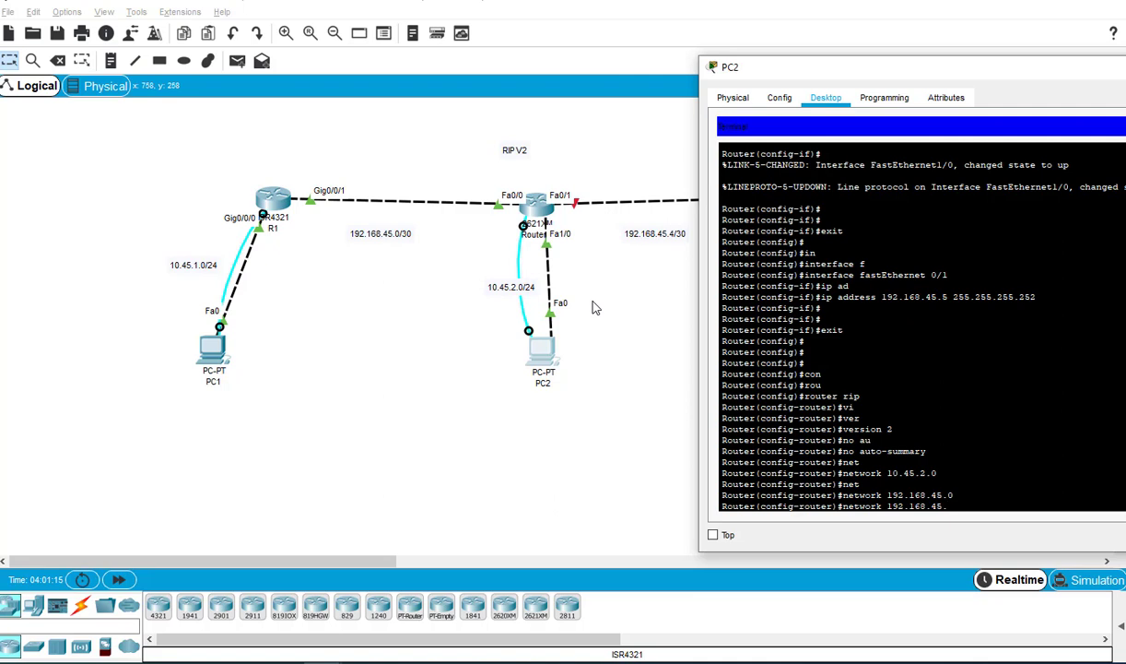
type("4")
key("Return")
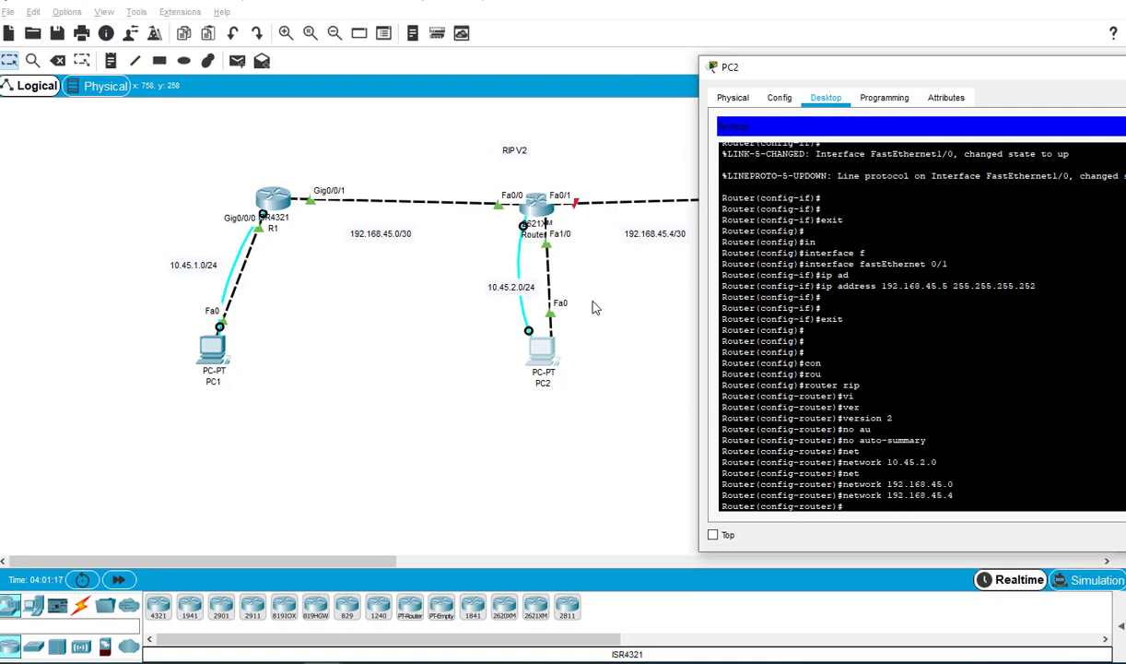
key("Return")
key("Return")
key("Return")
key("Return")
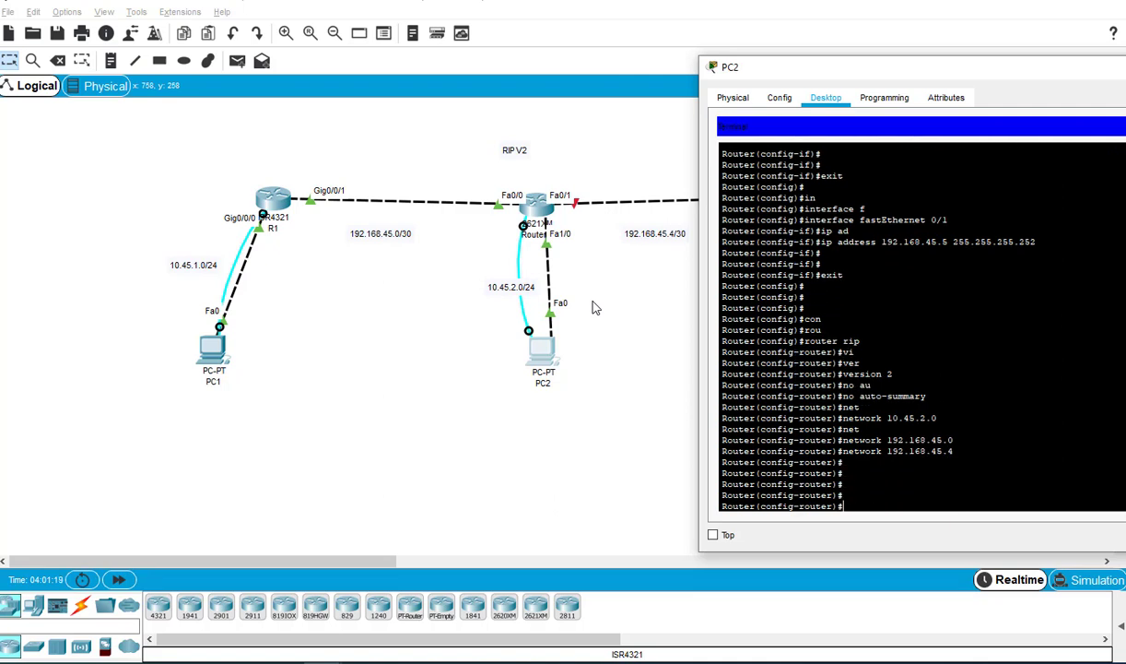
Open a terminal session to R3 from PC3, accepting the 9600 bits per second port configuration.
left_click(656, 306)
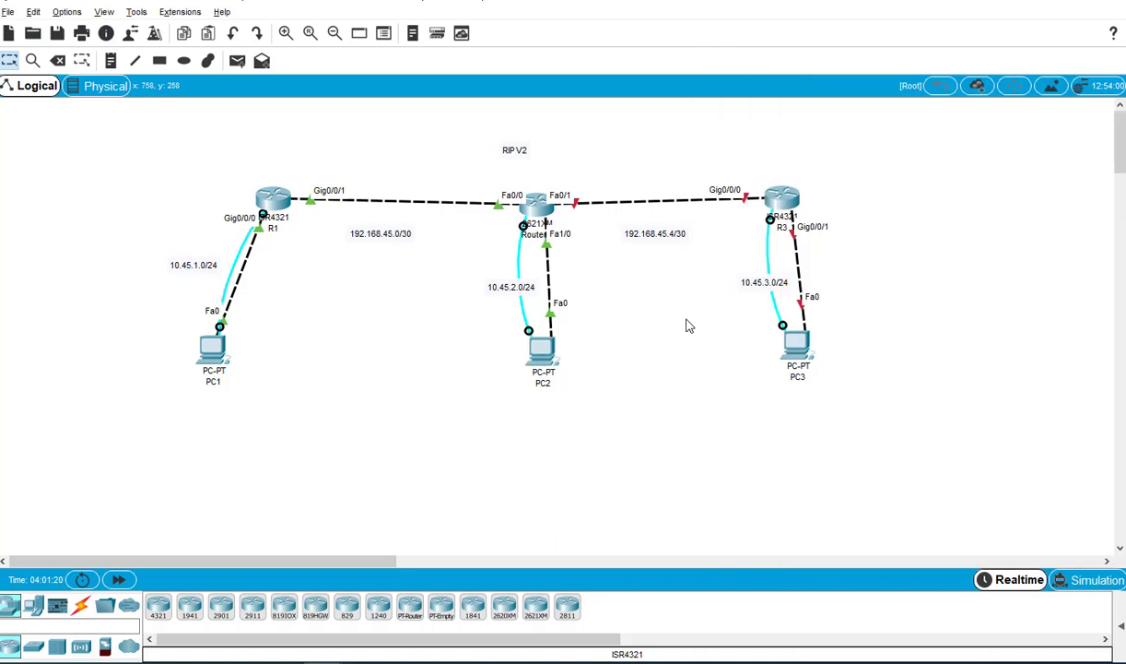
left_click(809, 367)
left_click(530, 209)
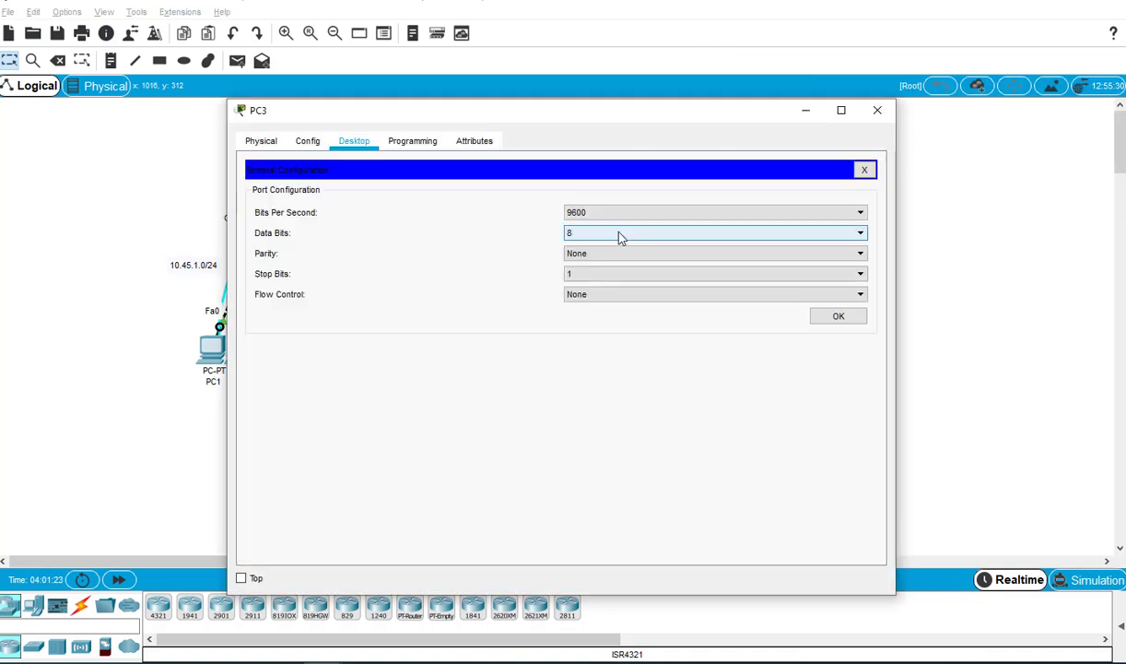
left_click(832, 316)
Decline R3's initial configuration dialog with no and enter privileged mode with en.
type("no")
key("Return")
left_click_drag(685, 111, 477, 25)
key("Return")
key("Return")
key("Return")
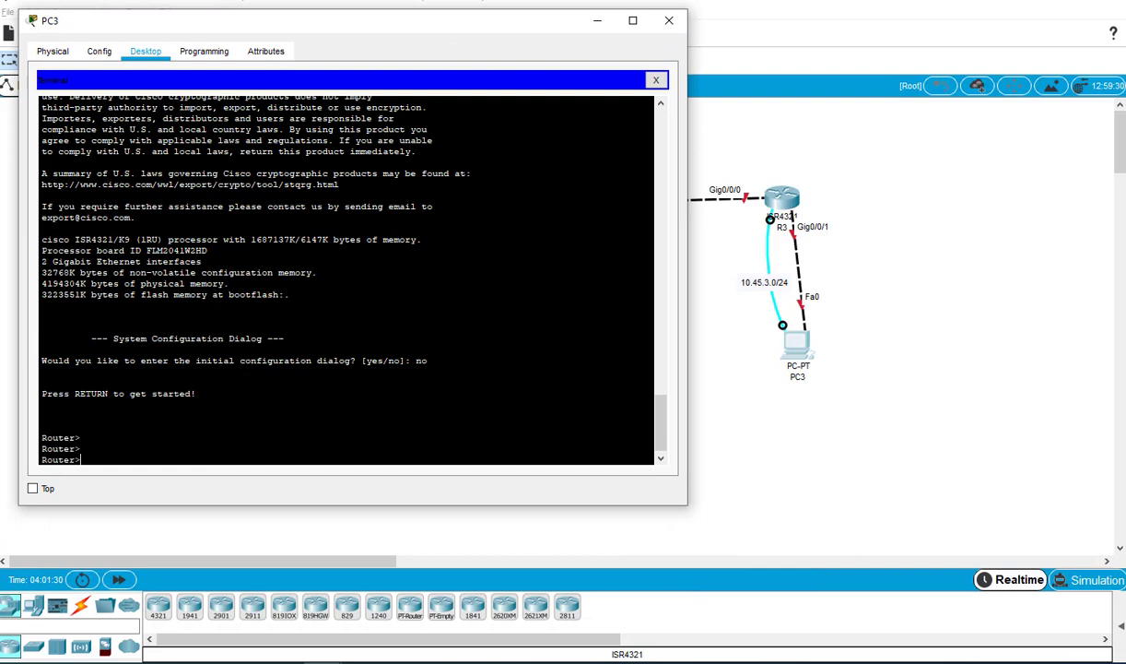
type("en")
key("Return")
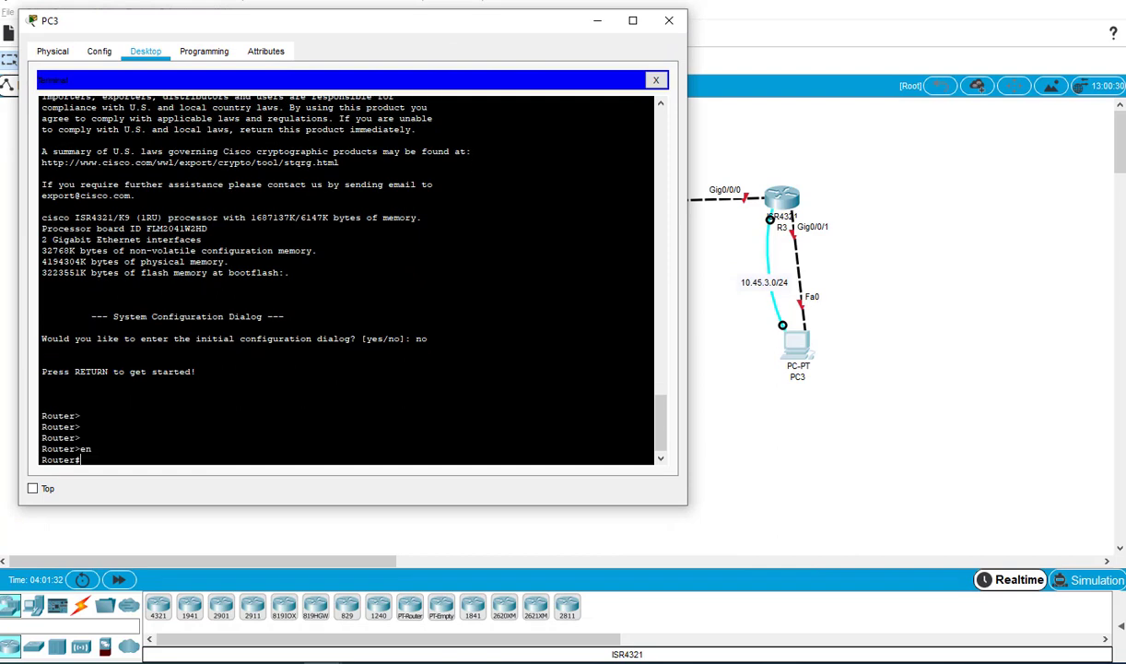
type("in")
key("Tab")
type("g")
key("Tab")
key("BackSpace")
key("BackSpace")
key("BackSpace")
key("BackSpace")
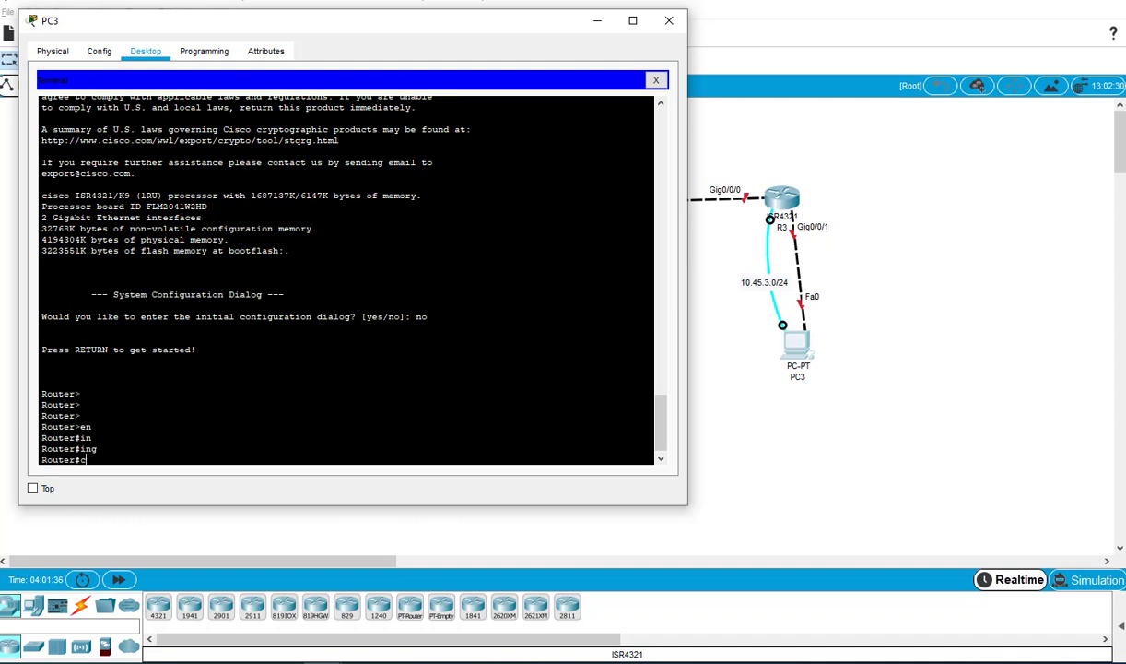
Enter global configuration mode on R3 with configure terminal.
type("conf")
key("Tab")
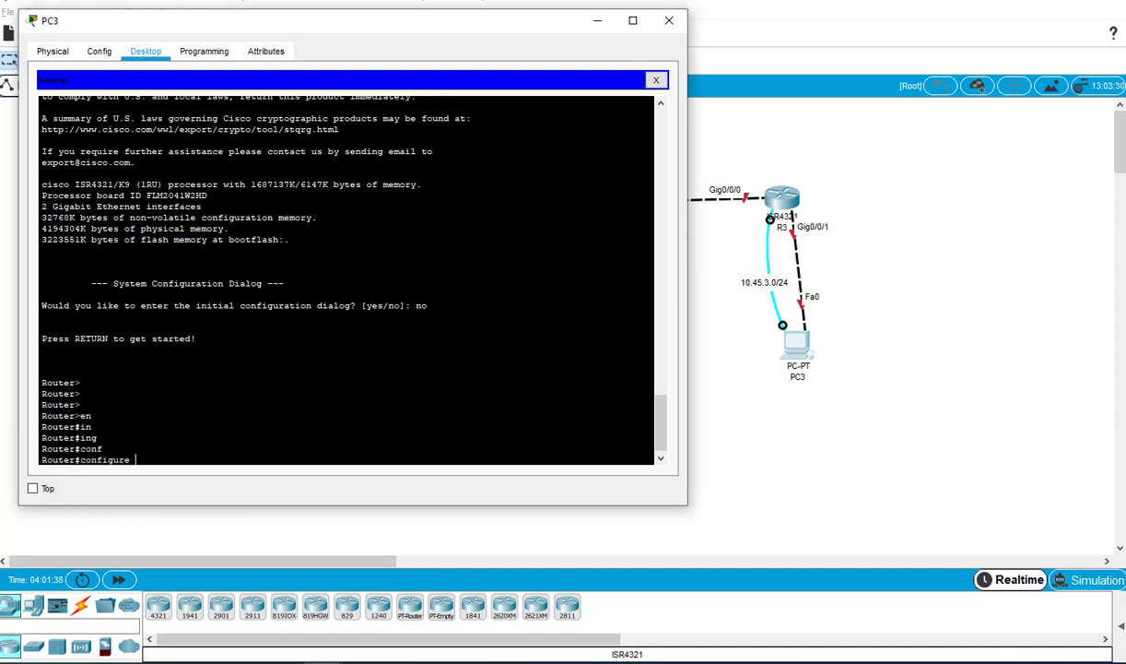
type("ter")
key("Tab")
key("Return")
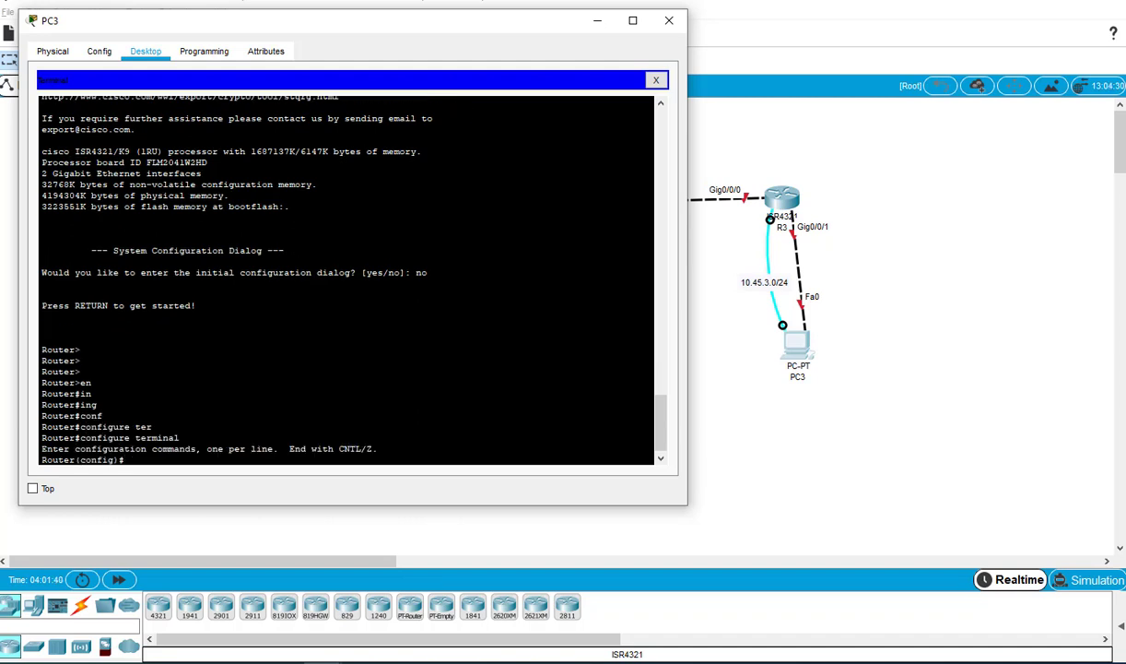
Enter the configuration of R3's interface GigabitEthernet 0/0/0 and enable it with no shutdown.
type("in")
key("Tab")
type("g")
key("Tab")
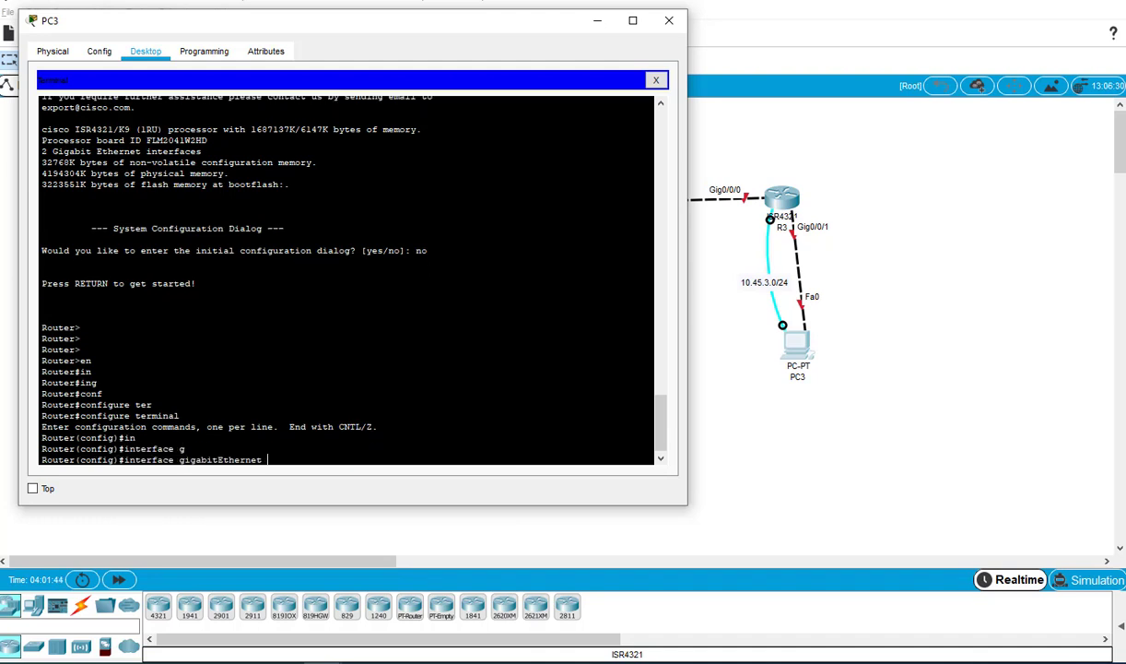
type("0/0/0")
key("Return")
type("nos")
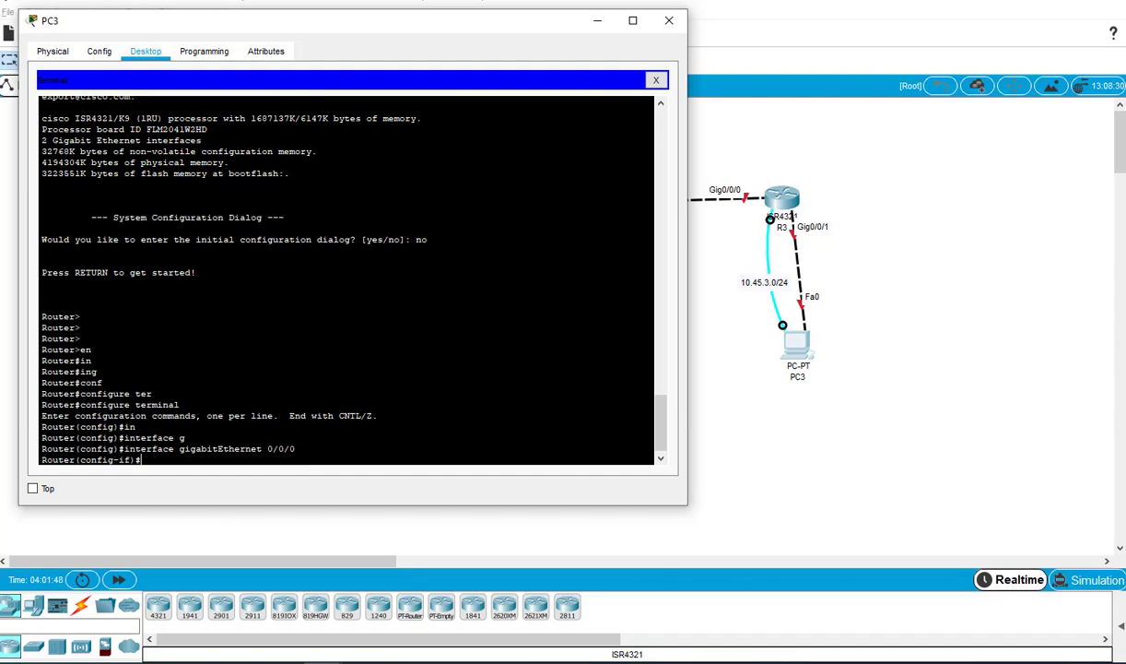
key("Tab")
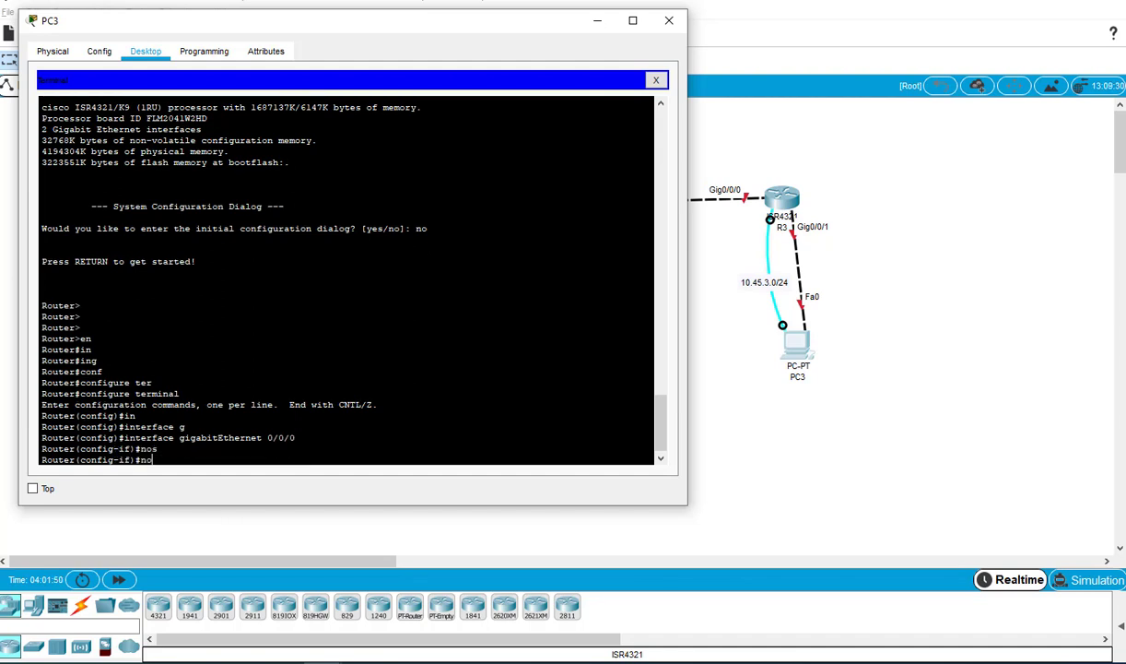
type("shu")
key("Tab")
key("Return")
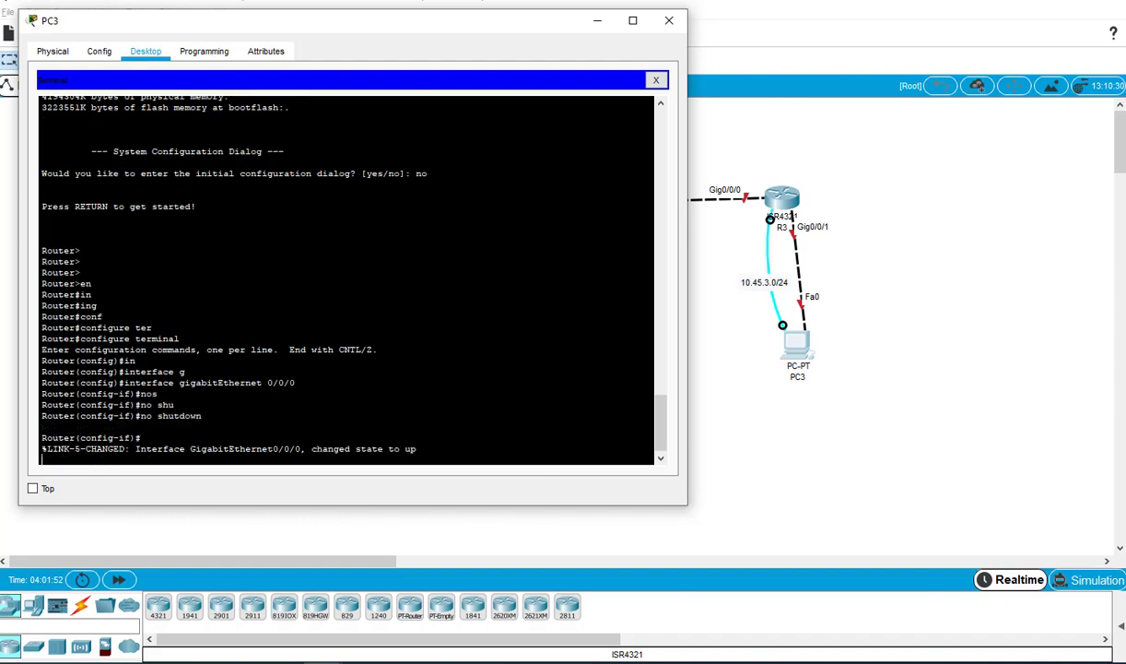
key("Return")
key("Return")
key("Return")
Assign IP address 192.168.45.6 with subnet mask 255.255.255.252 to GigabitEthernet 0/0/0 and return to global configuration mode.
type("ip")
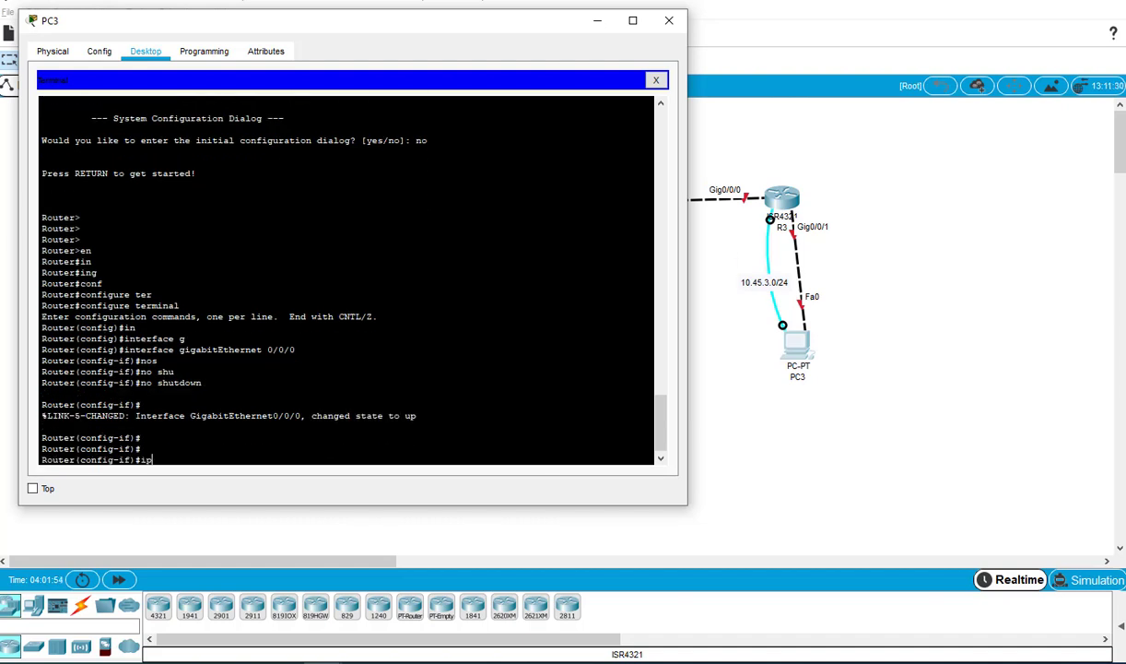
key("BackSpace")
key("BackSpace")
type("ip ad")
key("Tab")
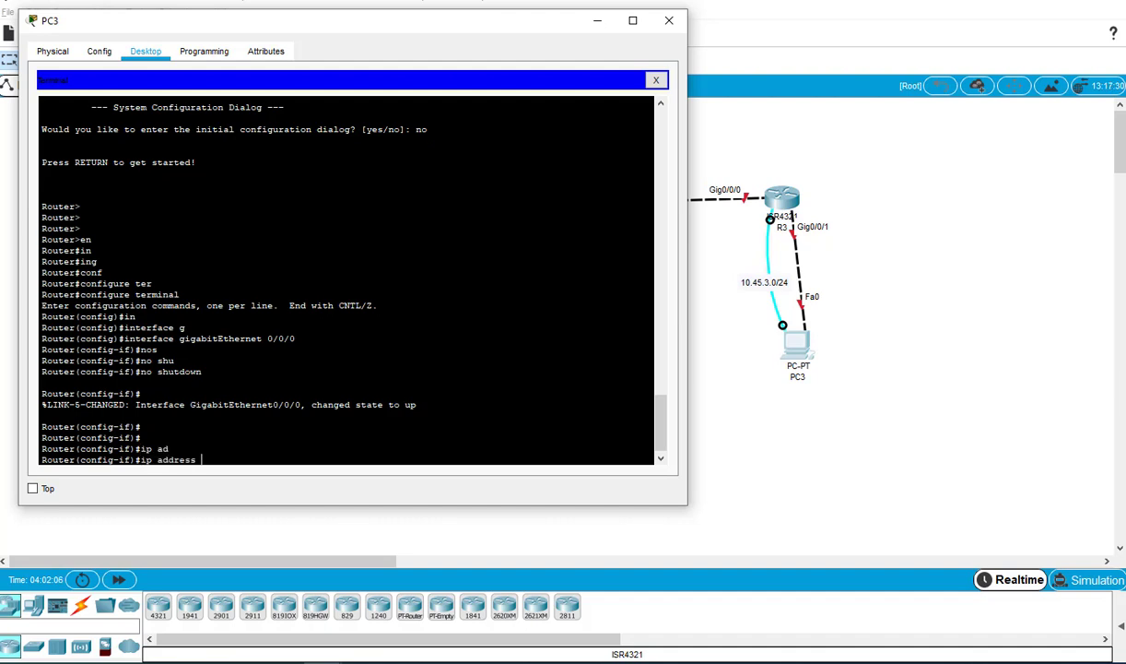
type("192.168.45.6 255.255.255.252")
key("Return")
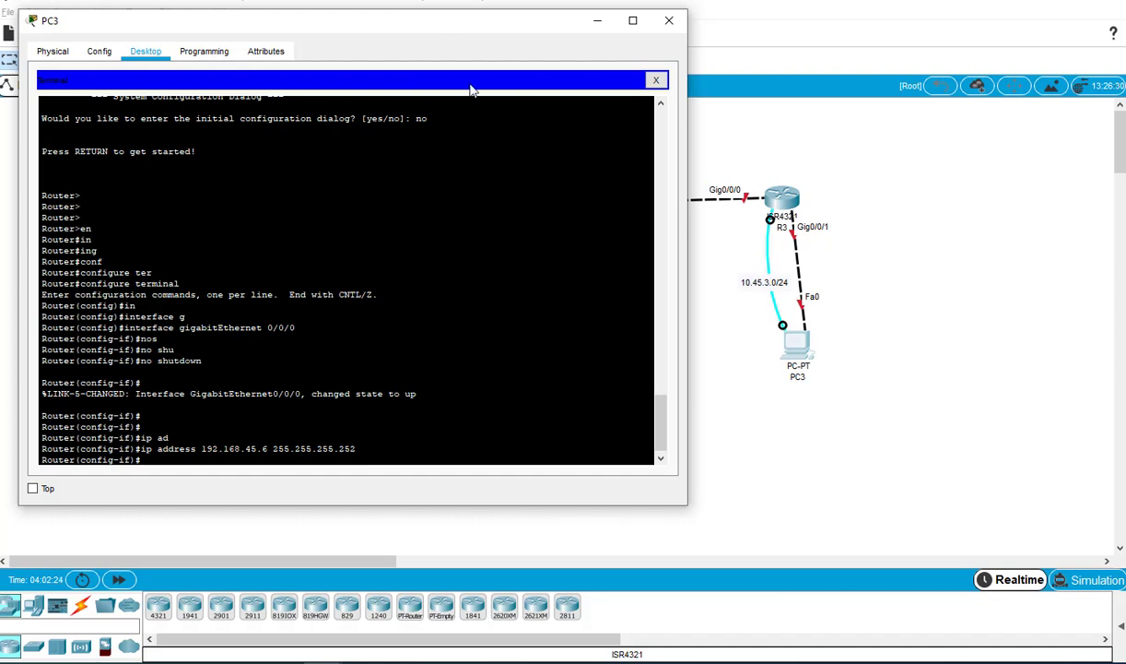
left_click_drag(508, 25, 582, 69)
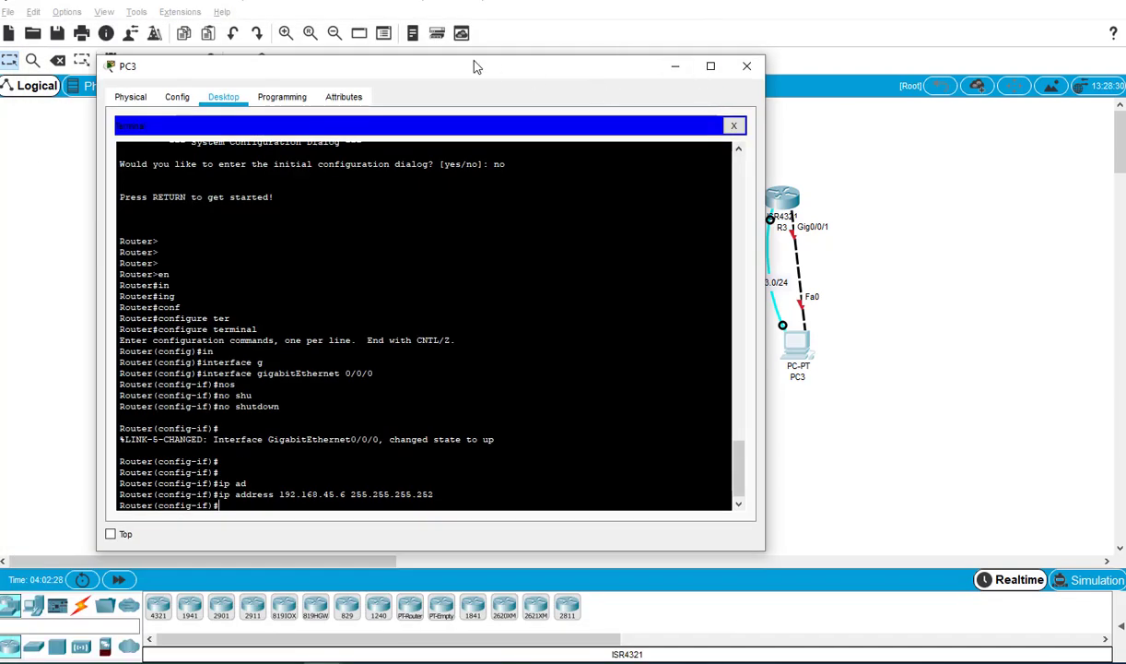
left_click_drag(531, 65, 423, 27)
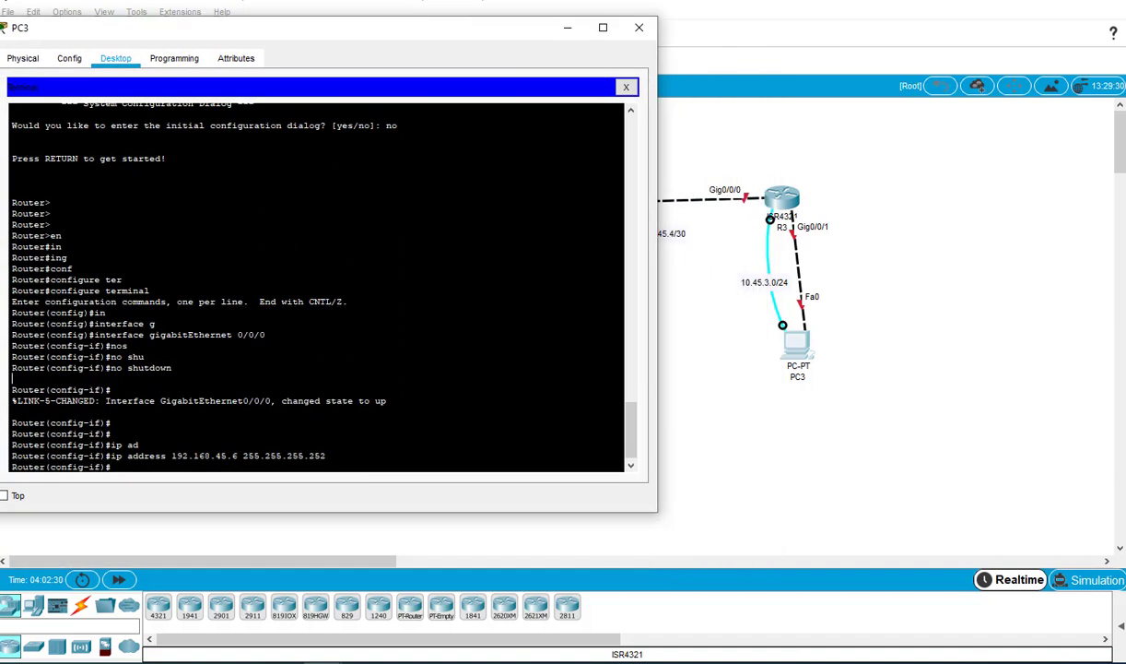
type("exi")
key("Tab")
key("Return")
key("Return")
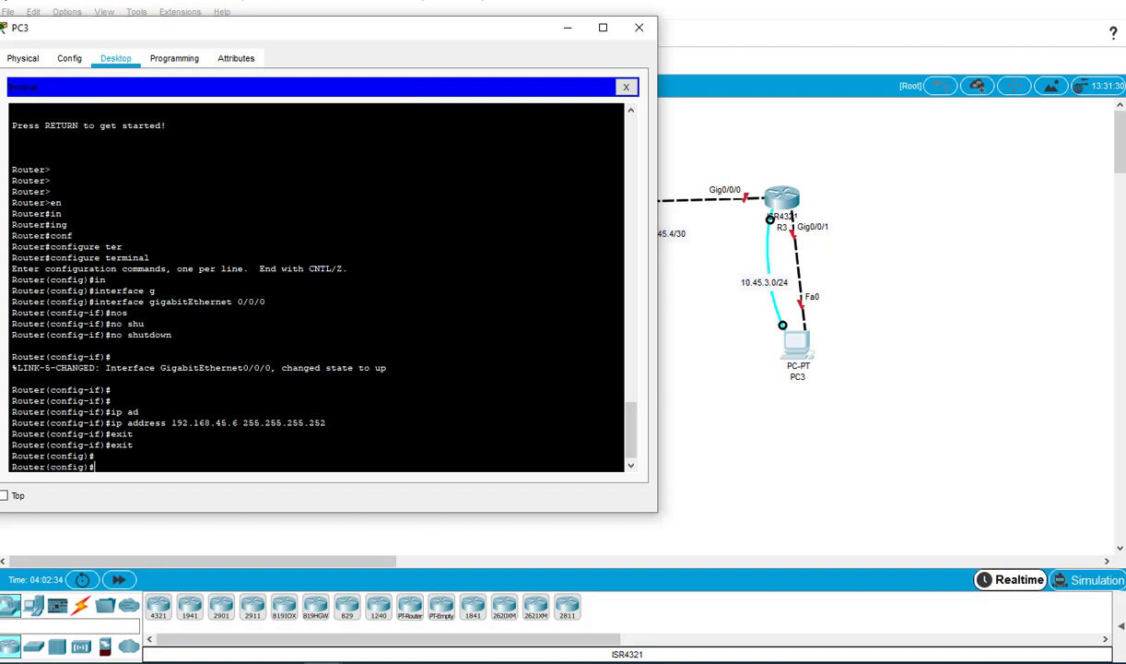
Assign IP address 10.45.3.1 with subnet mask 255.255.255.0 to R3's interface GigabitEthernet 0/0/1.
type("in")
key("Tab")
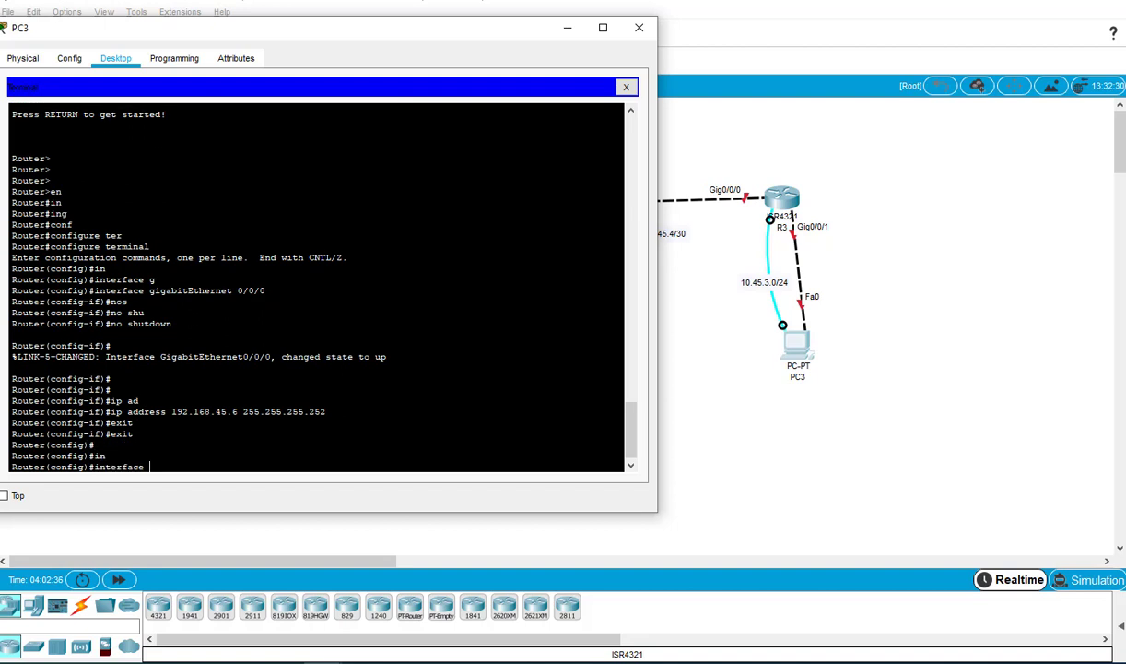
type("g")
key("Tab")
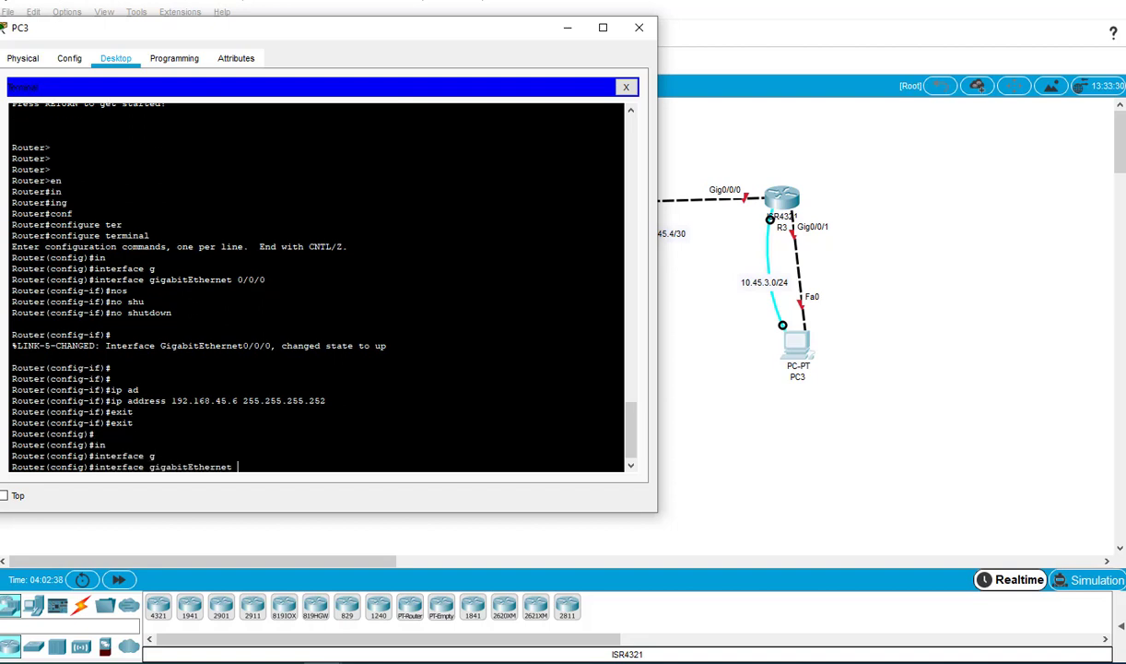
type("0/0/1")
key("Return")
type("ip ad")
key("Tab")
type("10.45.3.0")
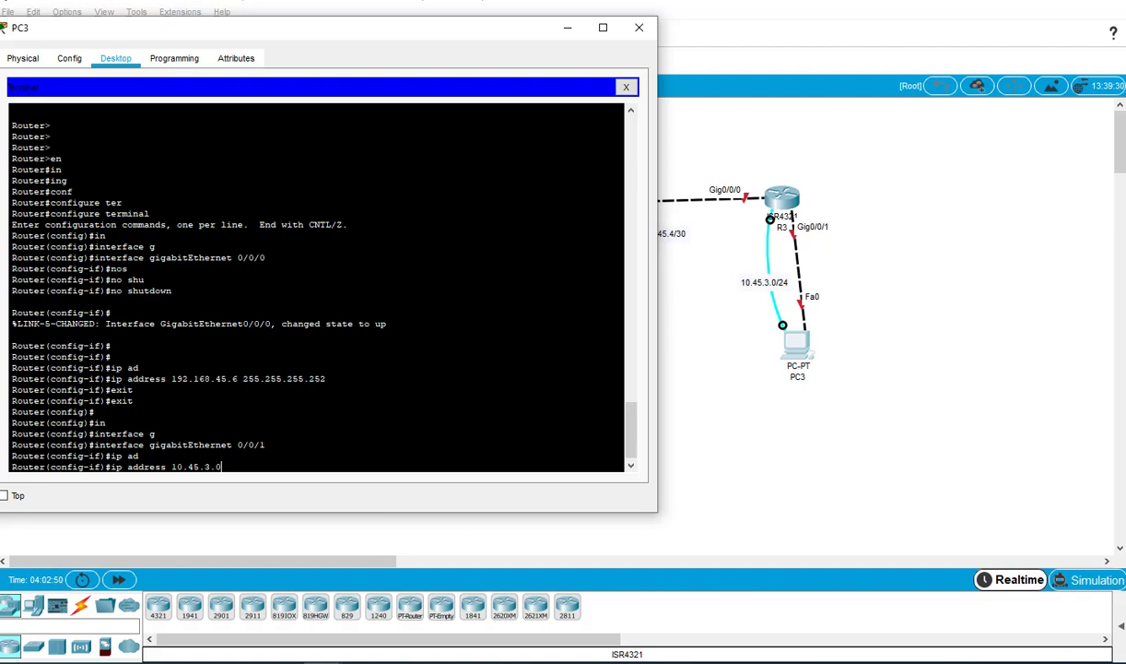
key("BackSpace")
type("1 255.255.255.0")
key("Return")
key("Return")
key("Return")
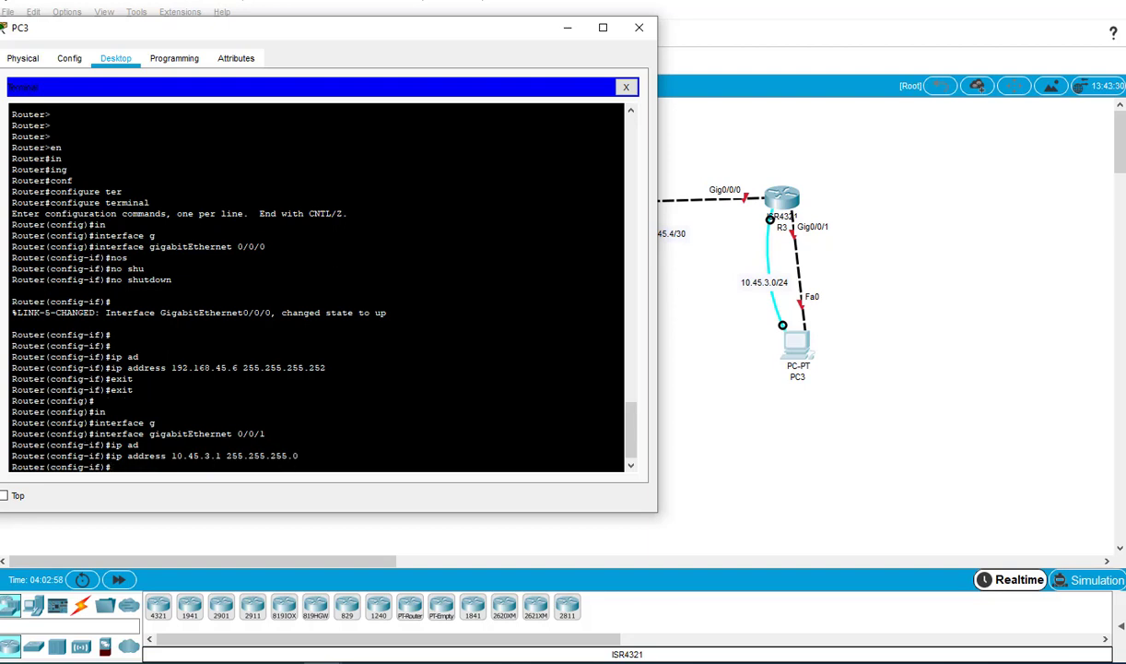
Enable GigabitEthernet 0/0/1 with no shutdown and return to global configuration mode.
type("no")
key("Tab")
type("shu")
key("Tab")
key("Return")
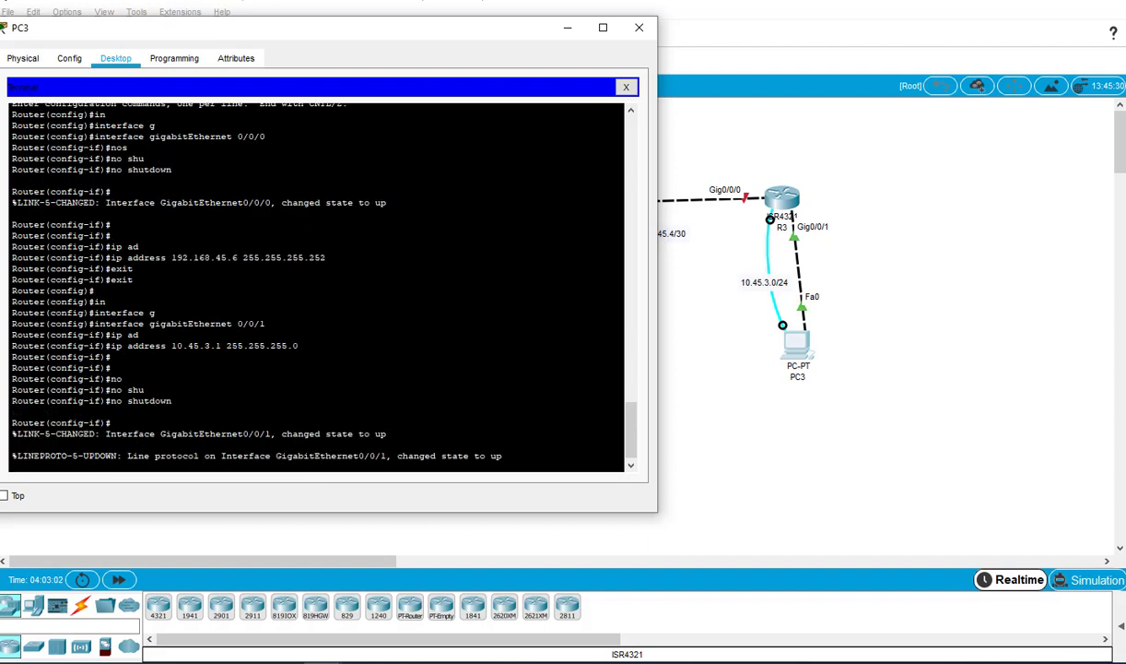
key("Return")
key("Return")
key("Return")
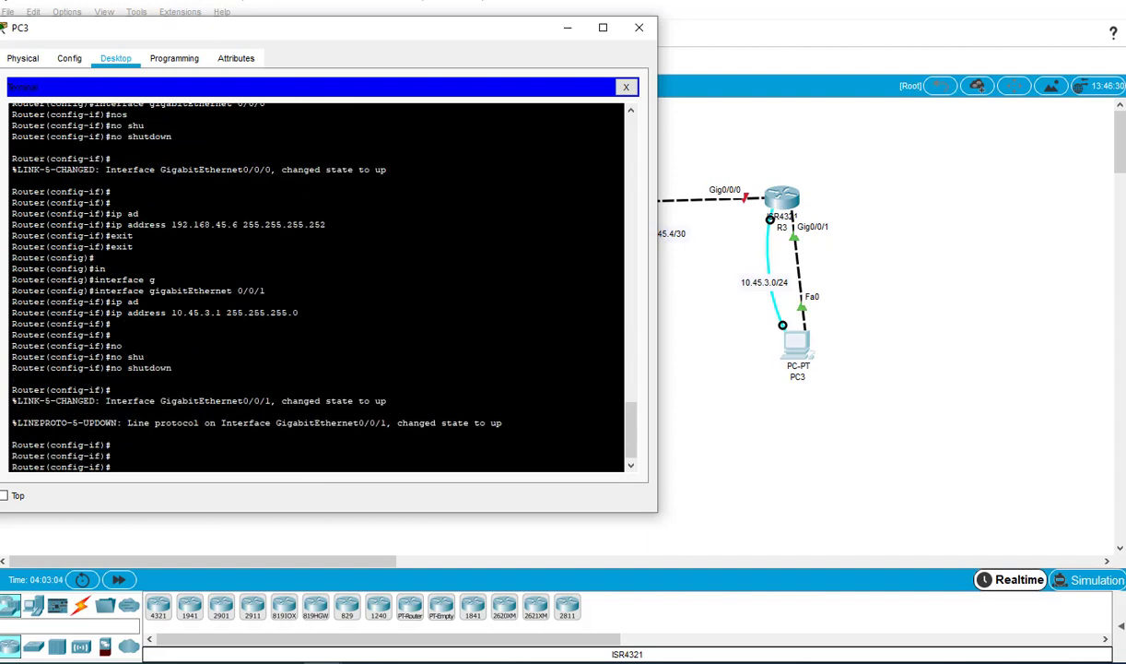
type("exit")
key("Tab")
key("Return")
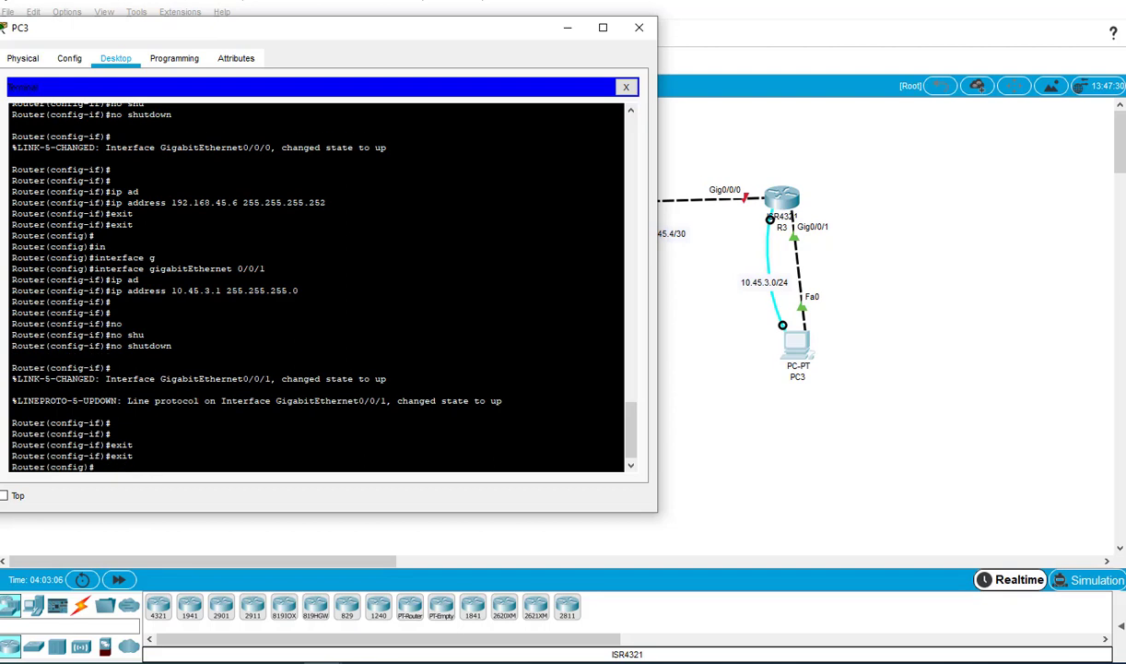
Start RIP routing on R3 with router rip and set it to version 2.
key("Return")
key("Return")
type("rou")
key("Tab")
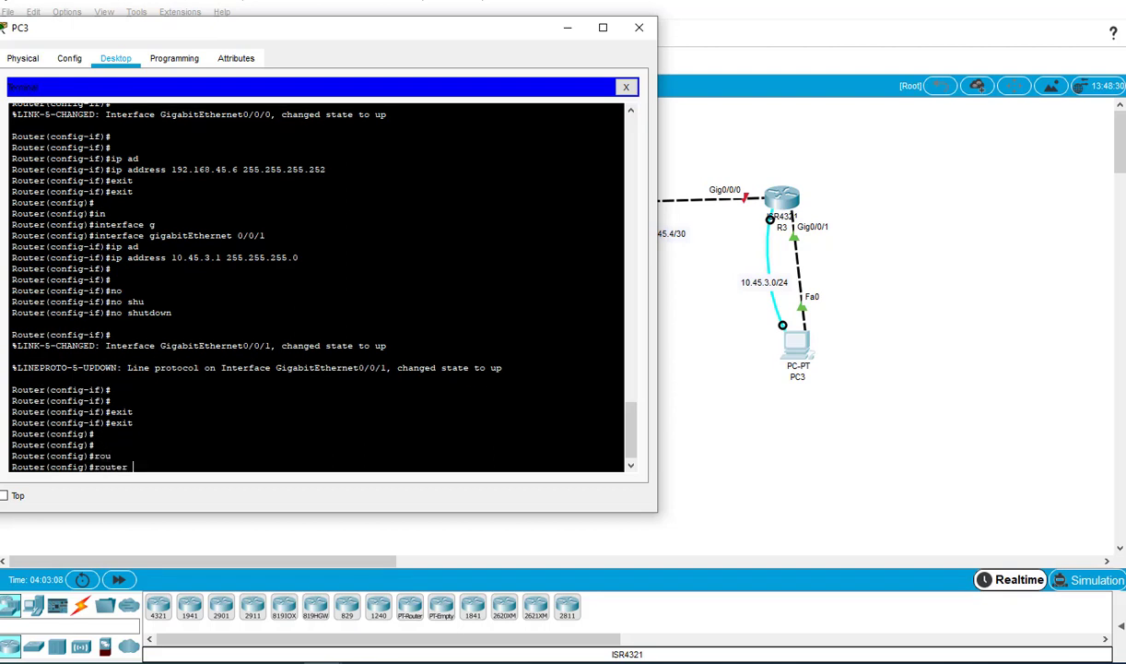
type("rip")
key("Tab")
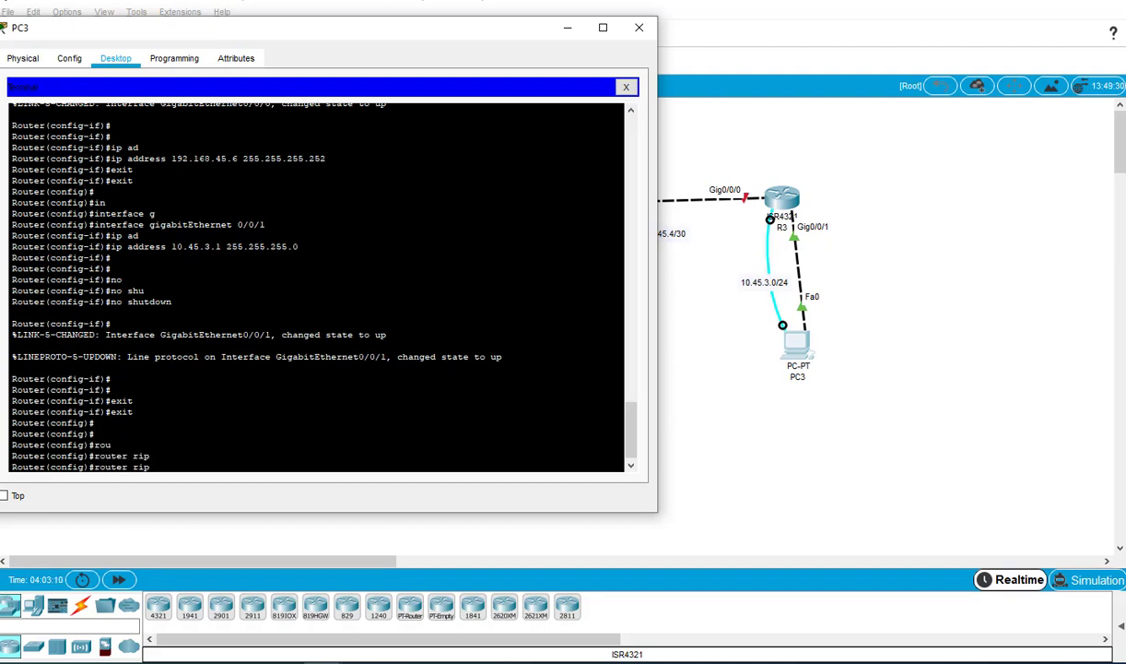
key("Return")
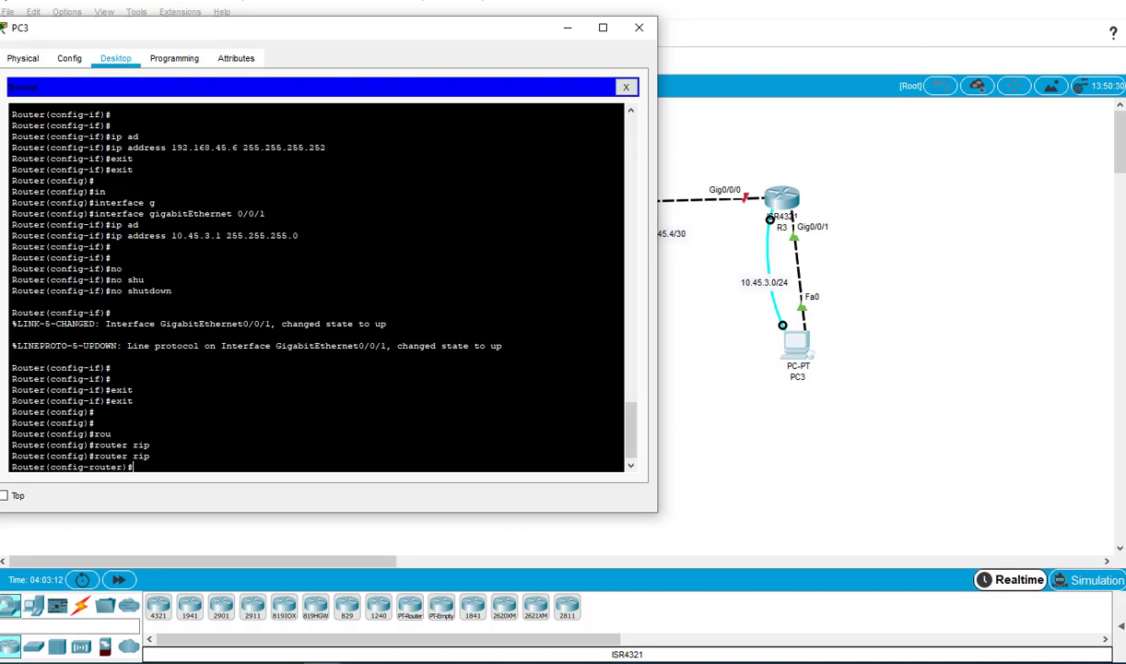
type("con")
key("BackSpace")
key("BackSpace")
key("BackSpace")
type("ver")
key("Tab")
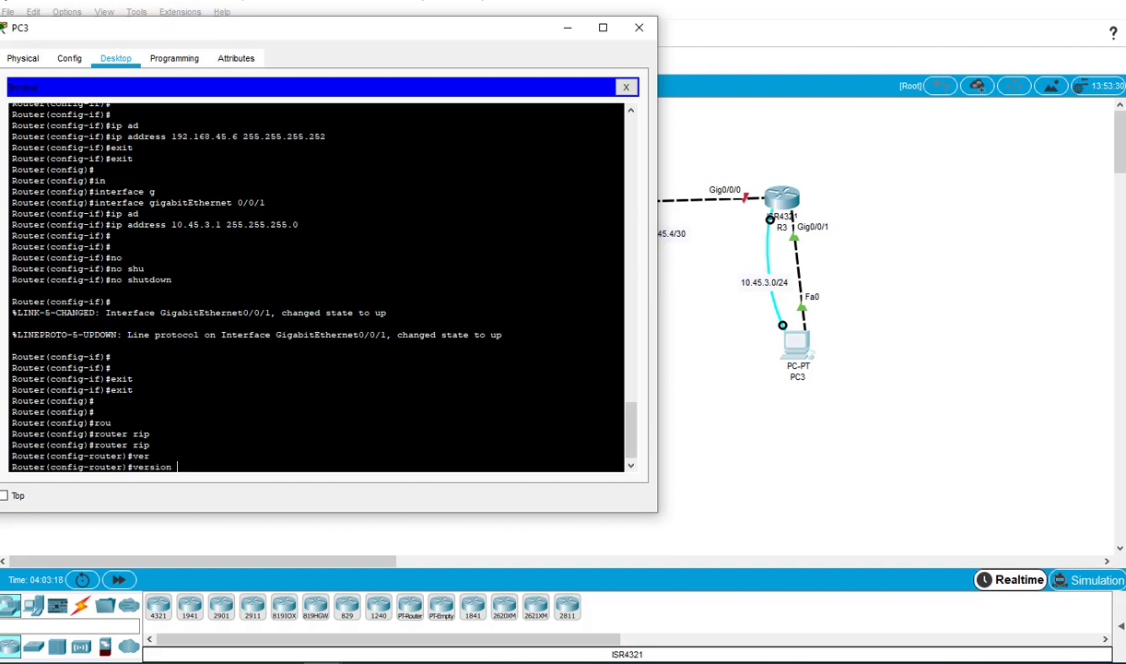
type("2")
key("Return")
Disable automatic route summarization in R3's RIP configuration with no auto-summary.
type("no a")
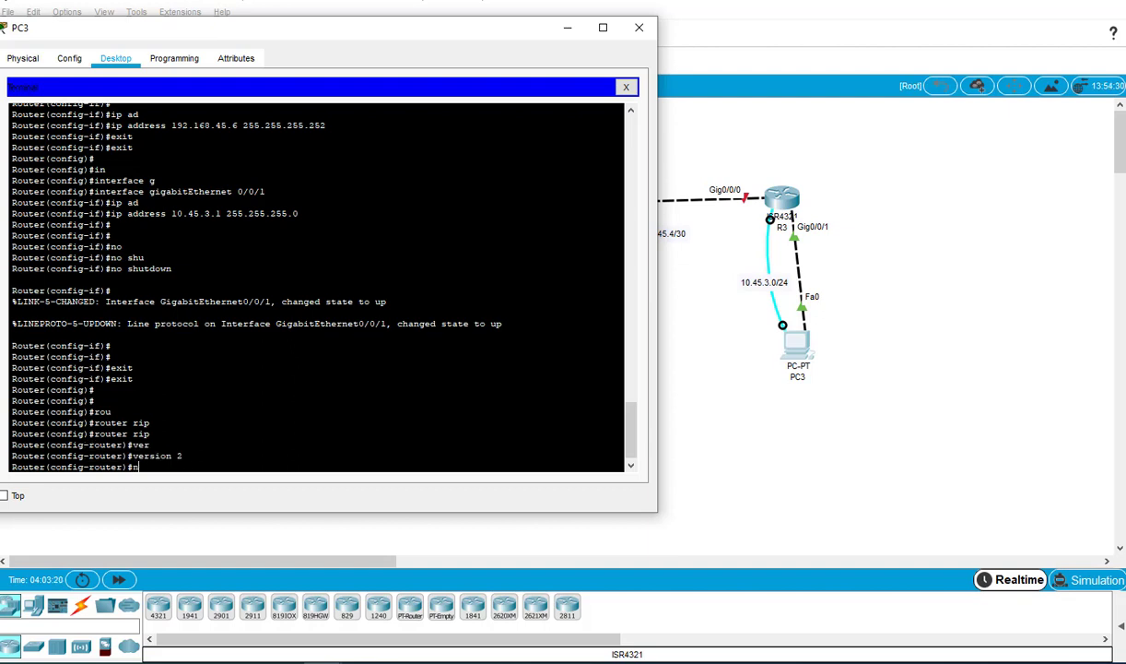
key("Tab")
type("au")
key("Tab")
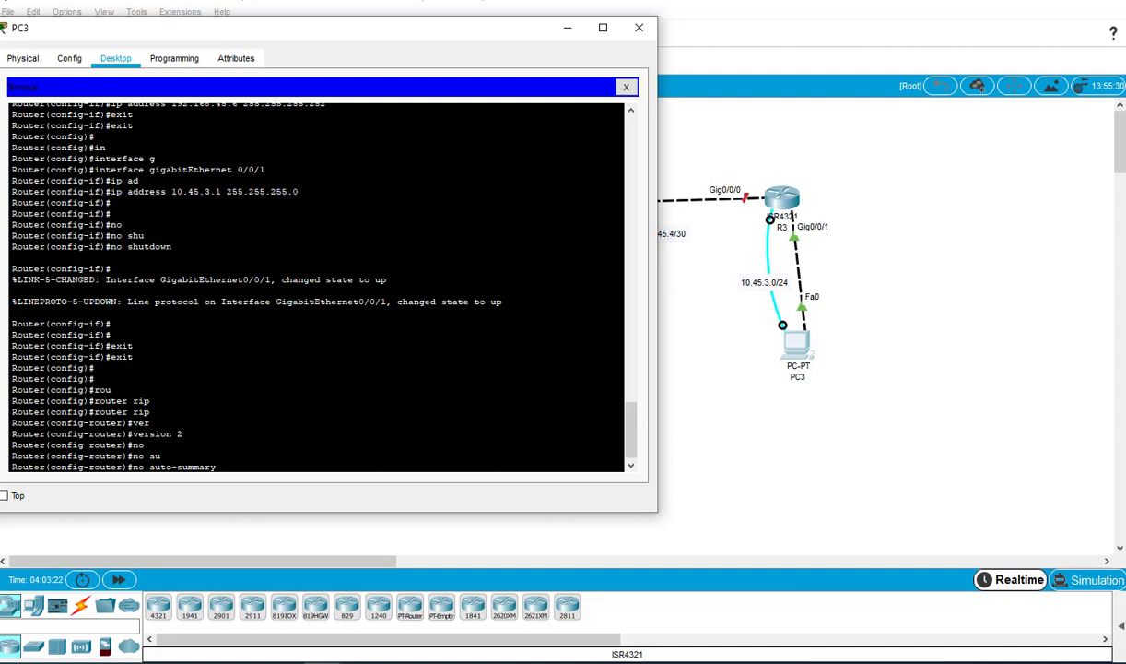
key("Return")
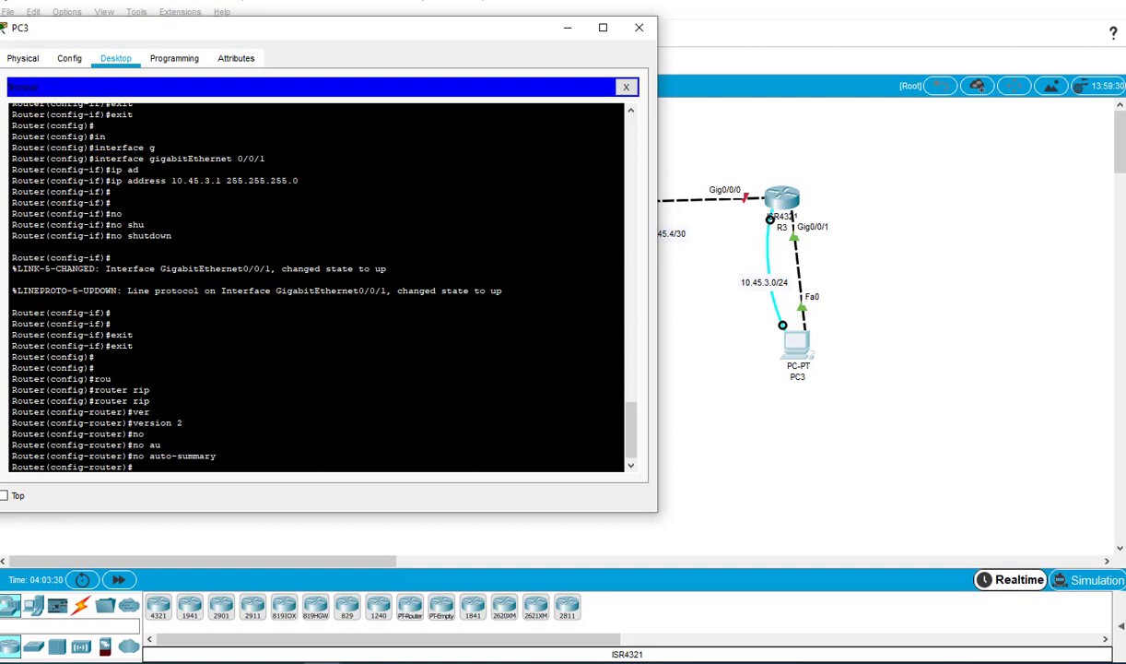
Advertise the networks 10.45.3.0 and 192.168.45.4 in R3's RIP configuration.
type("net")
key("Tab")
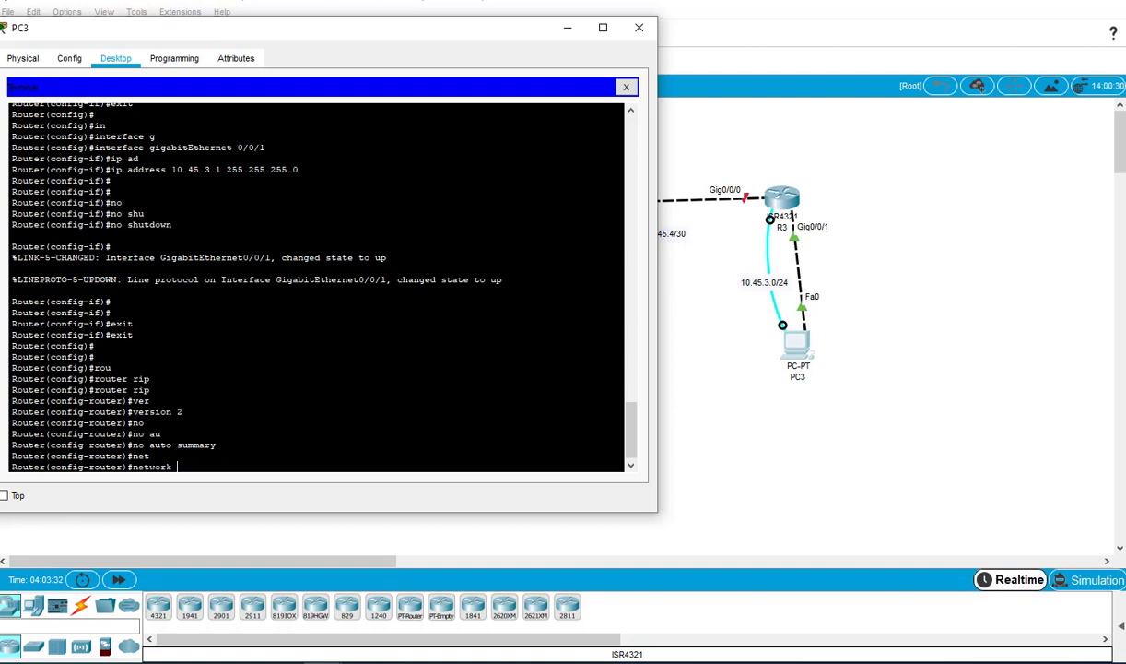
type("10.45.3.0")
key("Return")
type("net")
key("Tab")
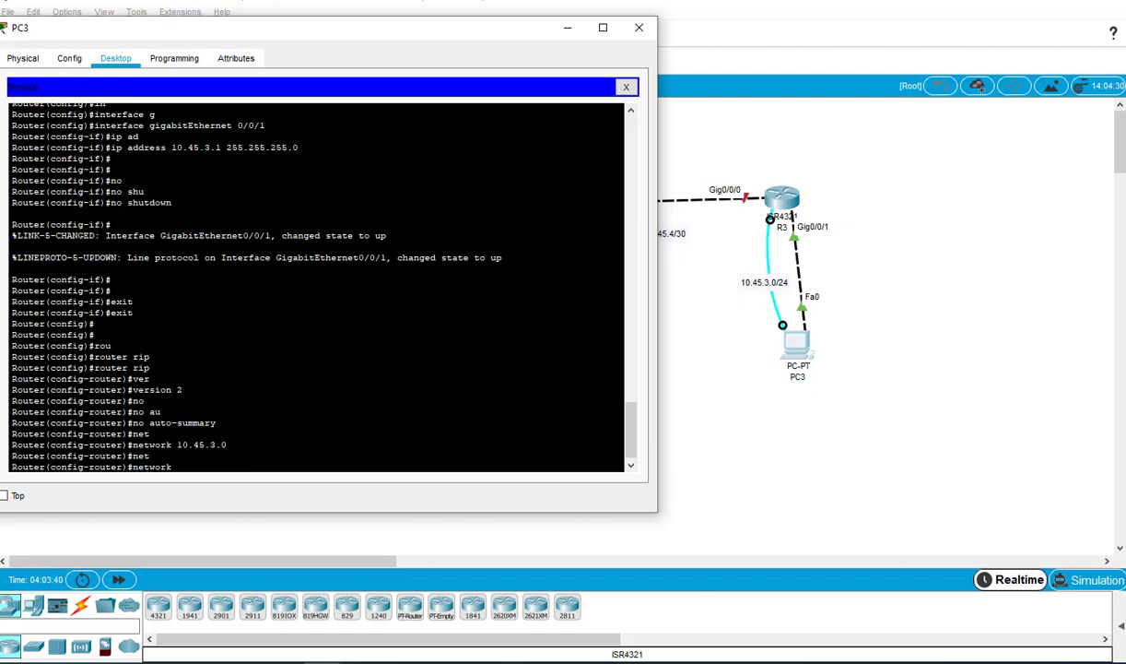
type("192.168.45.4")
key("Return")
key("Return")
key("Return")
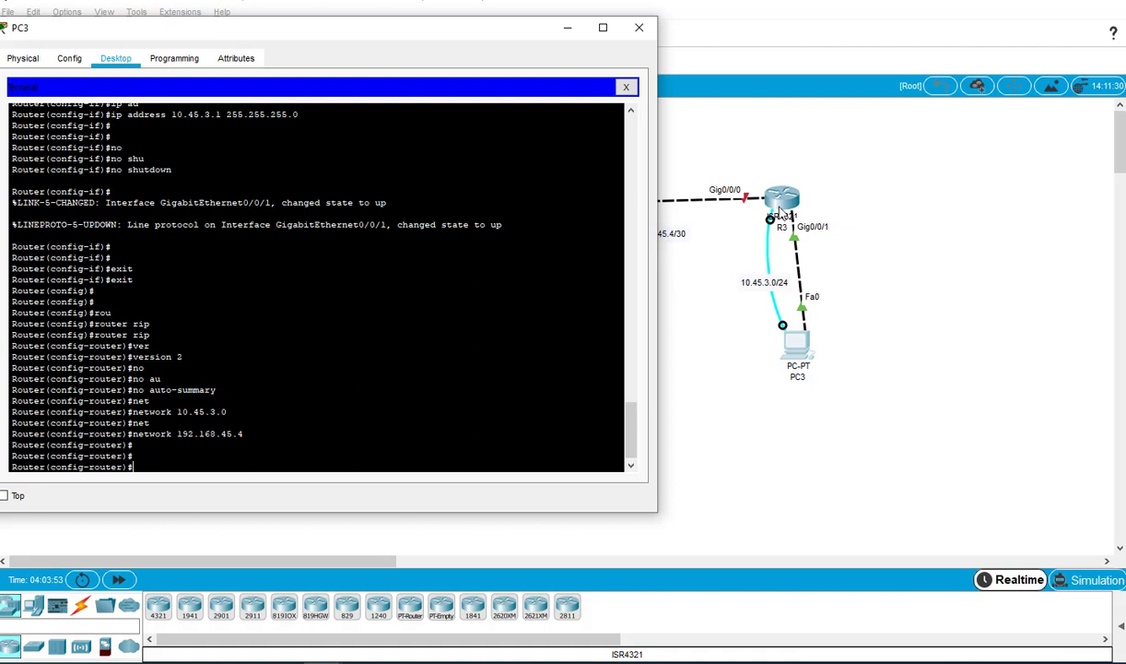
Minimize the PC3 window and bring up PC2's terminal session for the middle router.
left_click(567, 29)
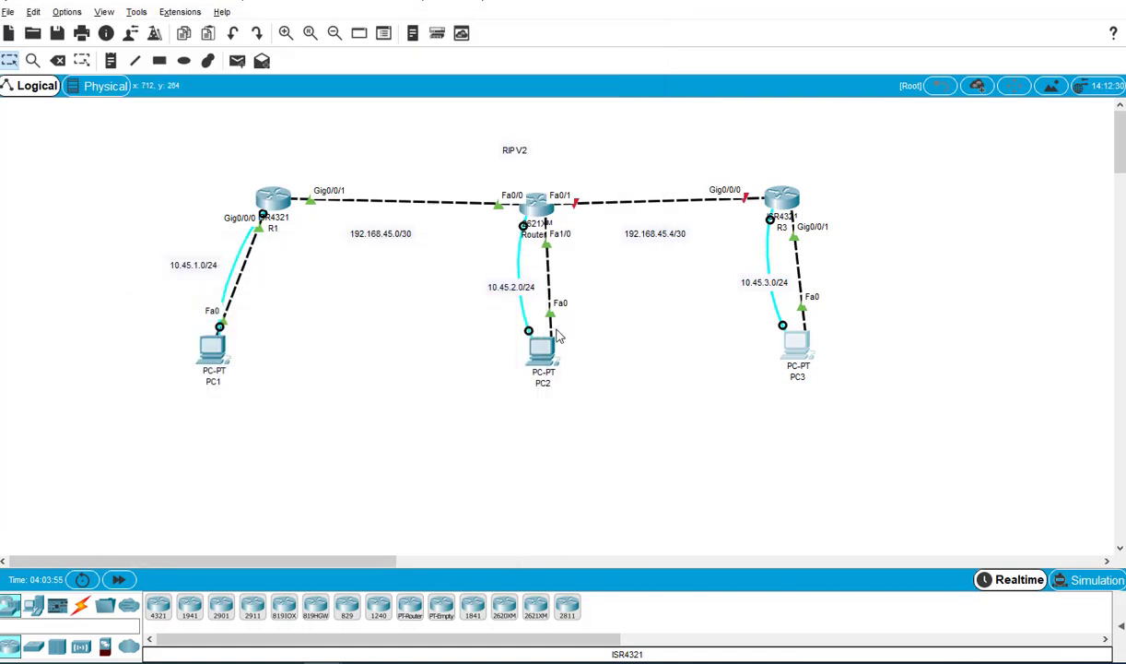
left_click(542, 361)
left_click(933, 428)
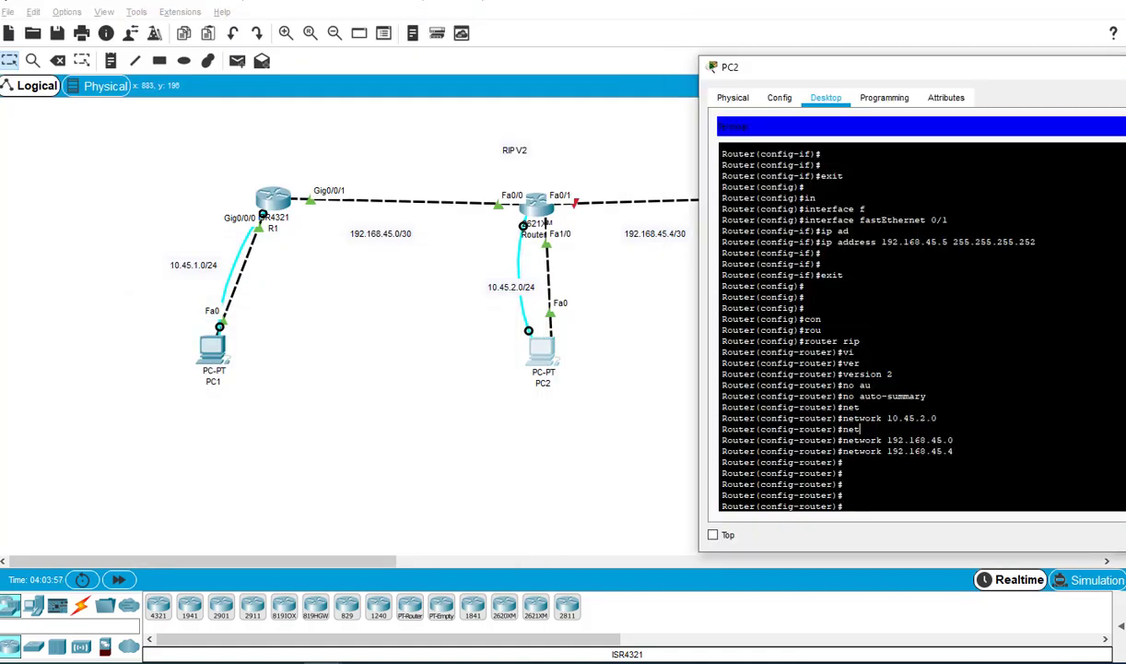
key("Return")
key("Return")
key("Return")
key("Return")
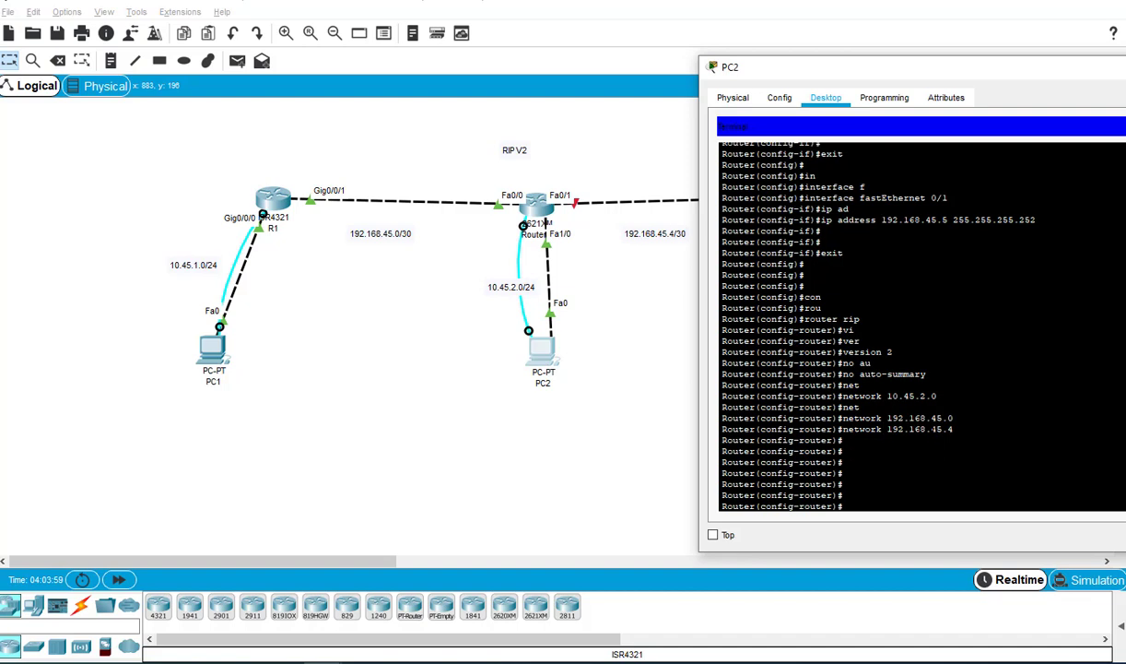
Leave the middle router's RIP and global configuration modes with exit to return to privileged mode.
type("exit")
key("Tab")
key("Return")
key("Return")
type("exit")
key("Tab")
key("Return")
key("Return")
key("Return")
key("Return")
key("Return")
key("Return")
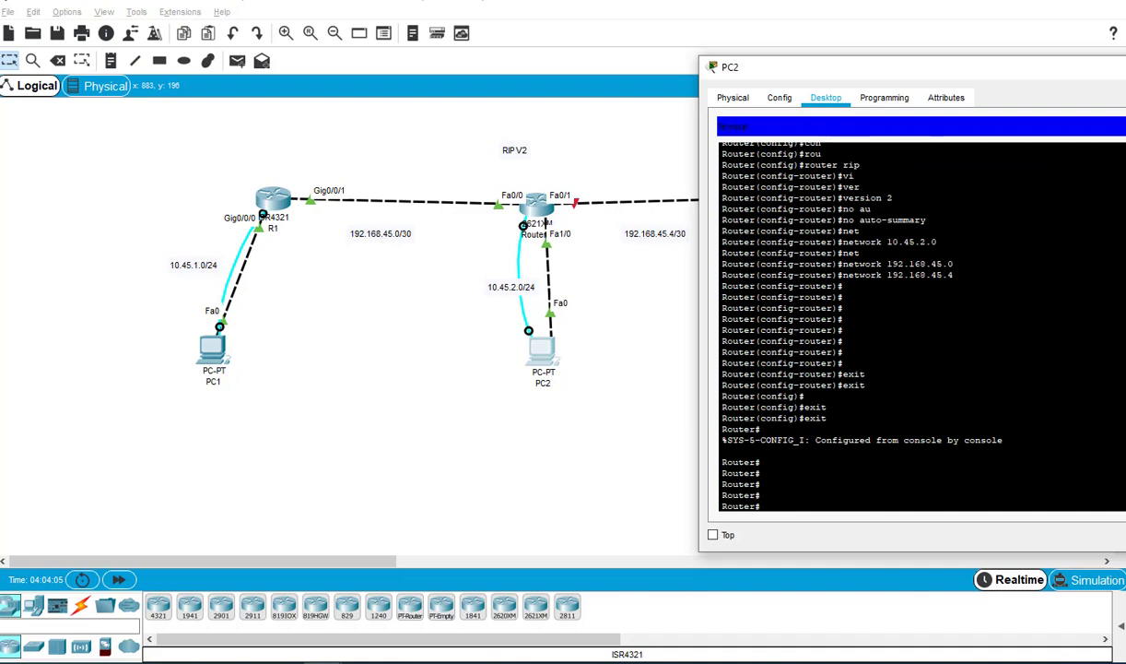
Try to complete a brief option for show interfaces, and list the command's available options with ?
type("sho")
key("Tab")
type("i")
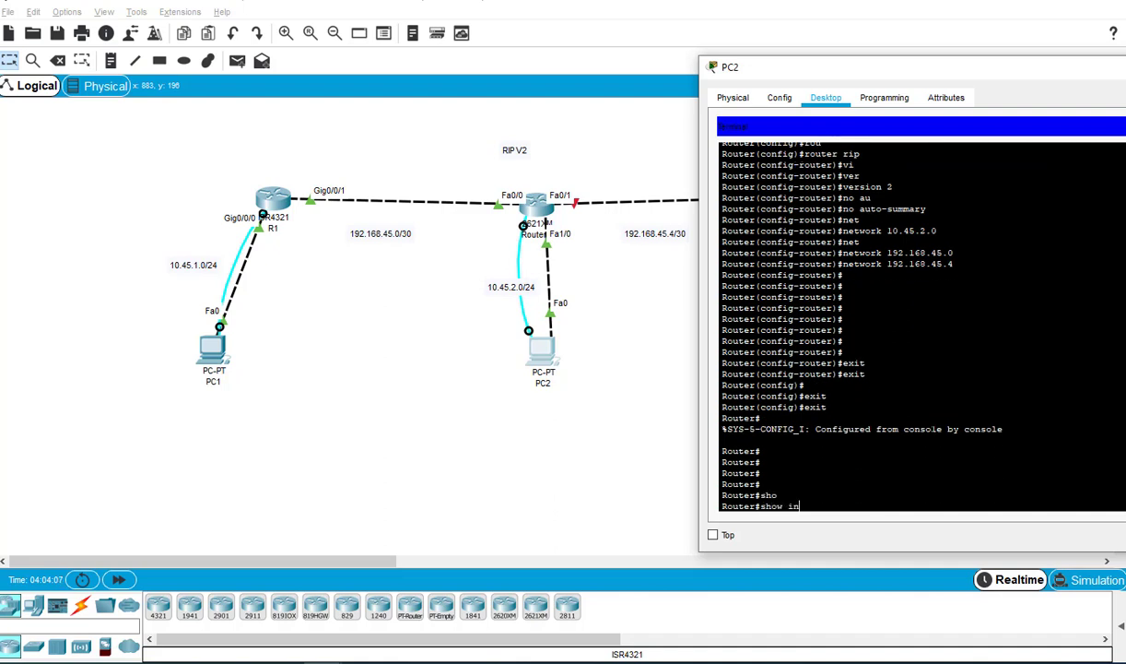
type("n")
key("Tab")
type("br")
key("Tab")
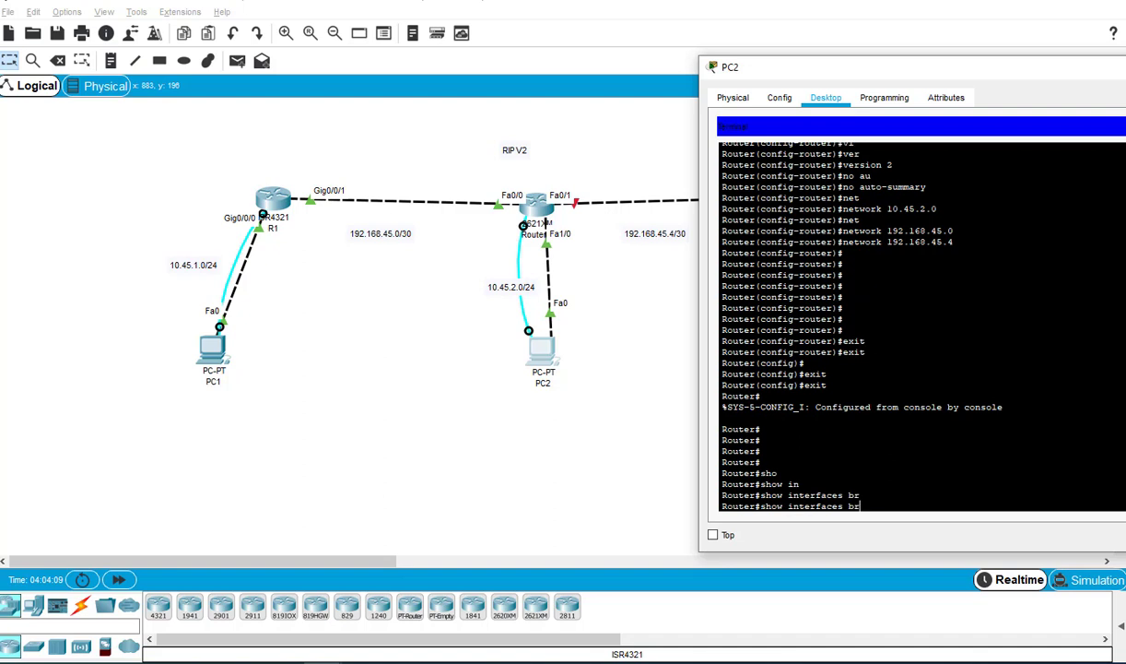
key("Tab")
key("BackSpace")
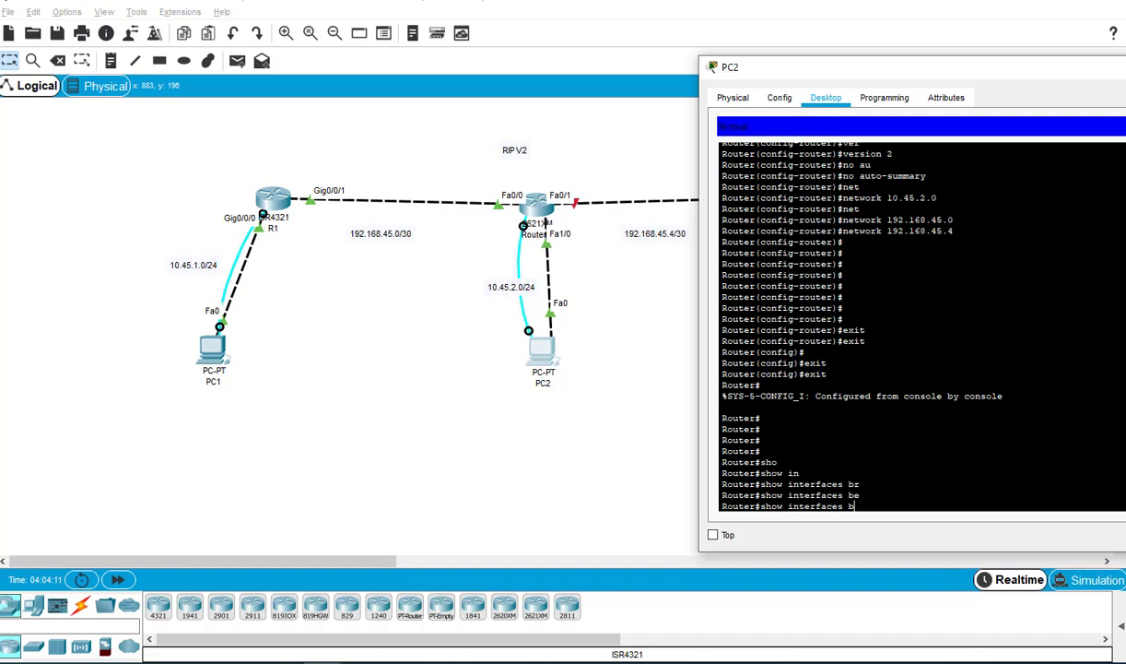
key("Tab")
key("BackSpace")
type("?")
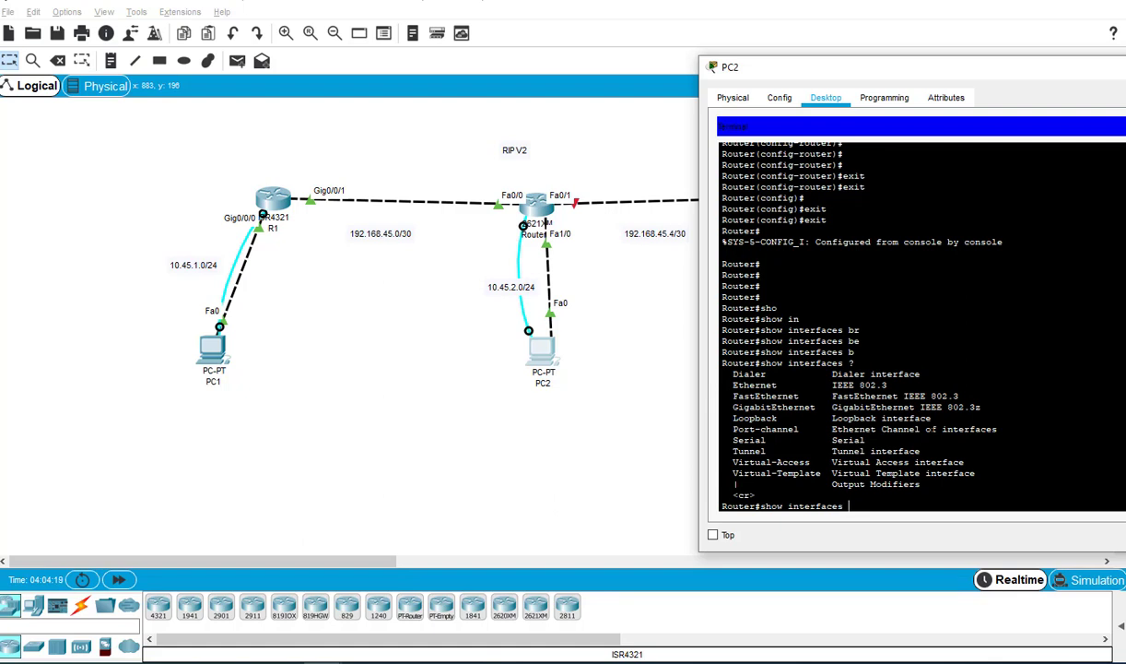
Display the middle router's interface summary with show ip interface brief and examine the FastEthernet0/1 entry.
key("BackSpace")
key("BackSpace")
key("BackSpace")
key("BackSpace")
key("BackSpace")
key("BackSpace")
key("BackSpace")
key("BackSpace")
key("BackSpace")
key("BackSpace")
key("BackSpace")
type("ip in")
key("Tab")
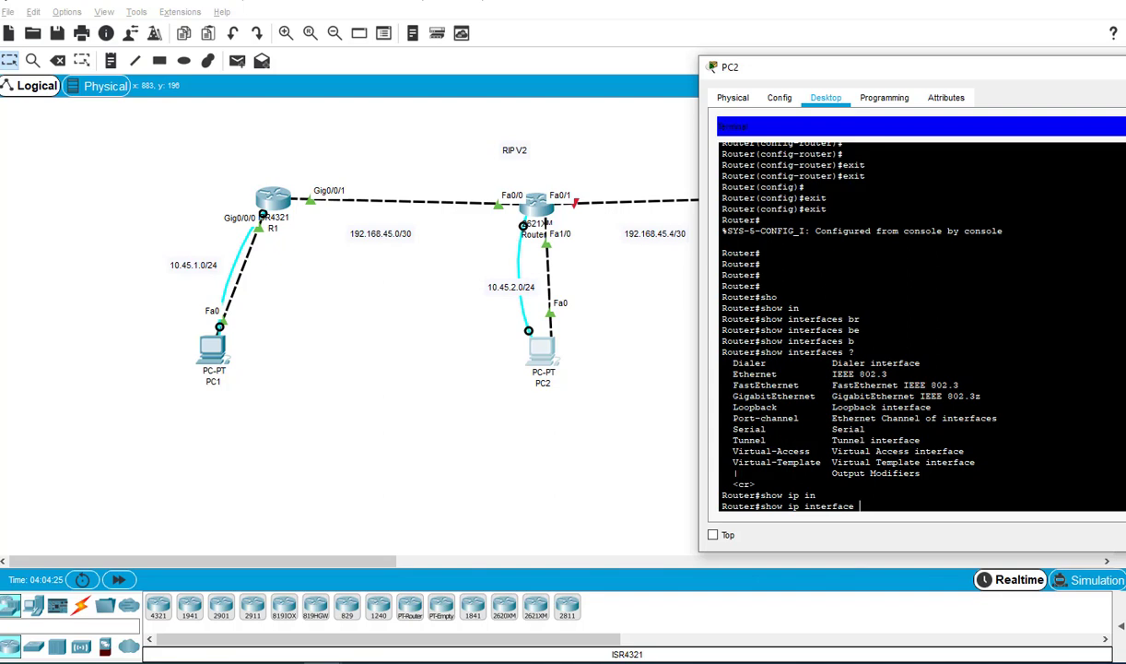
type("br")
key("Tab")
key("Return")
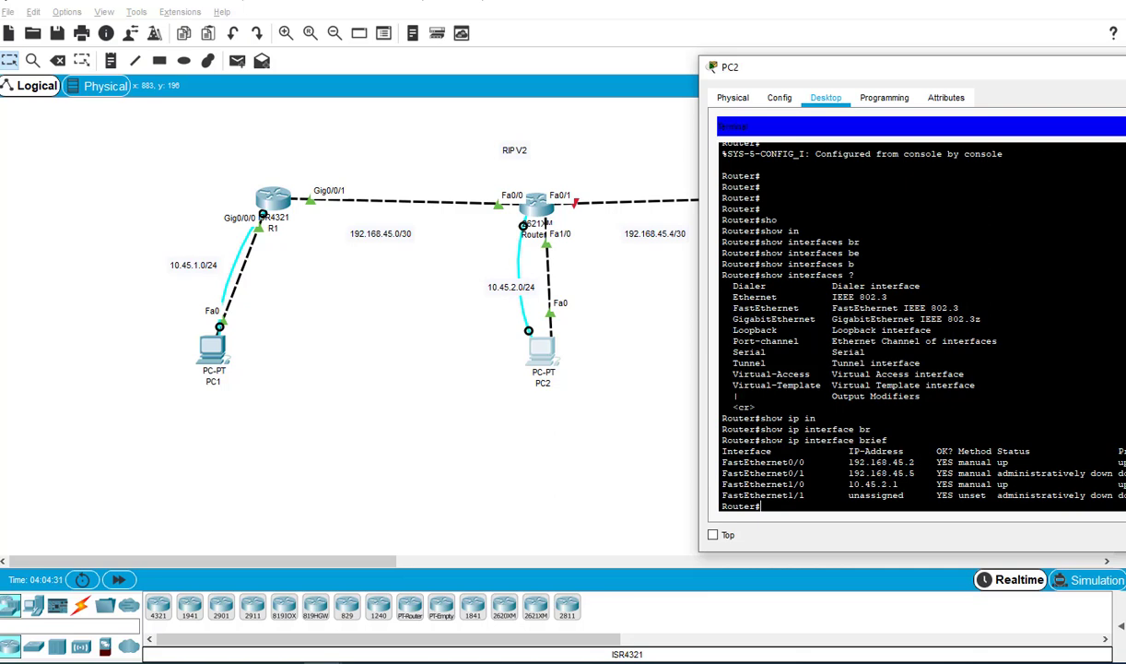
left_click_drag(640, 19, 636, 17)
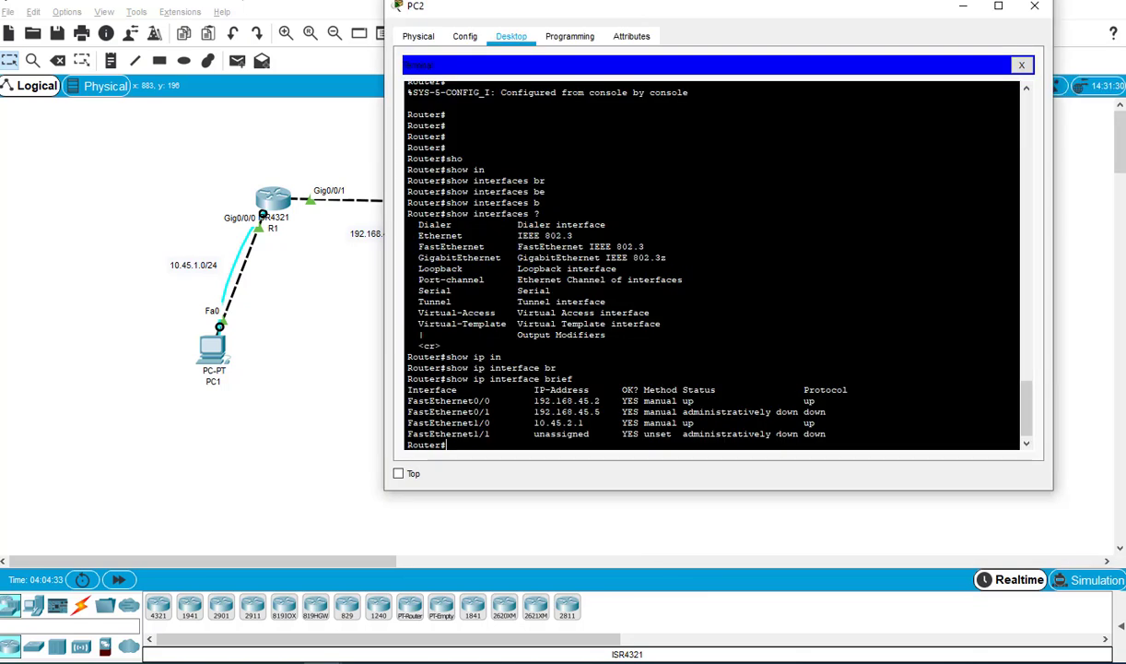
double_click(727, 412)
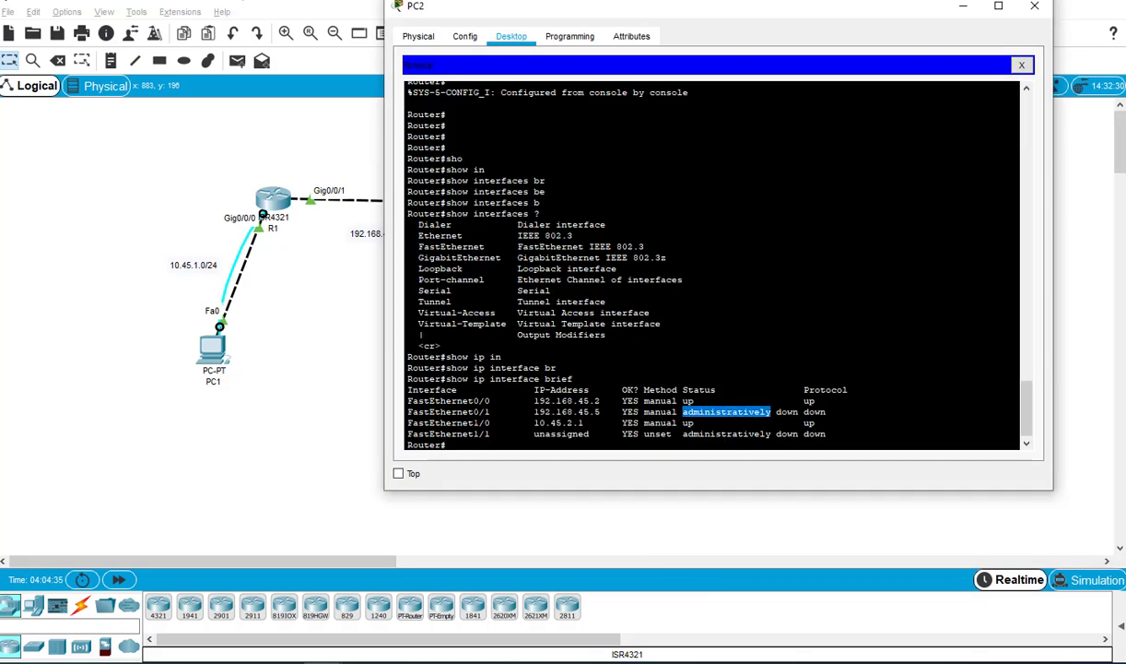
triple_click(726, 412)
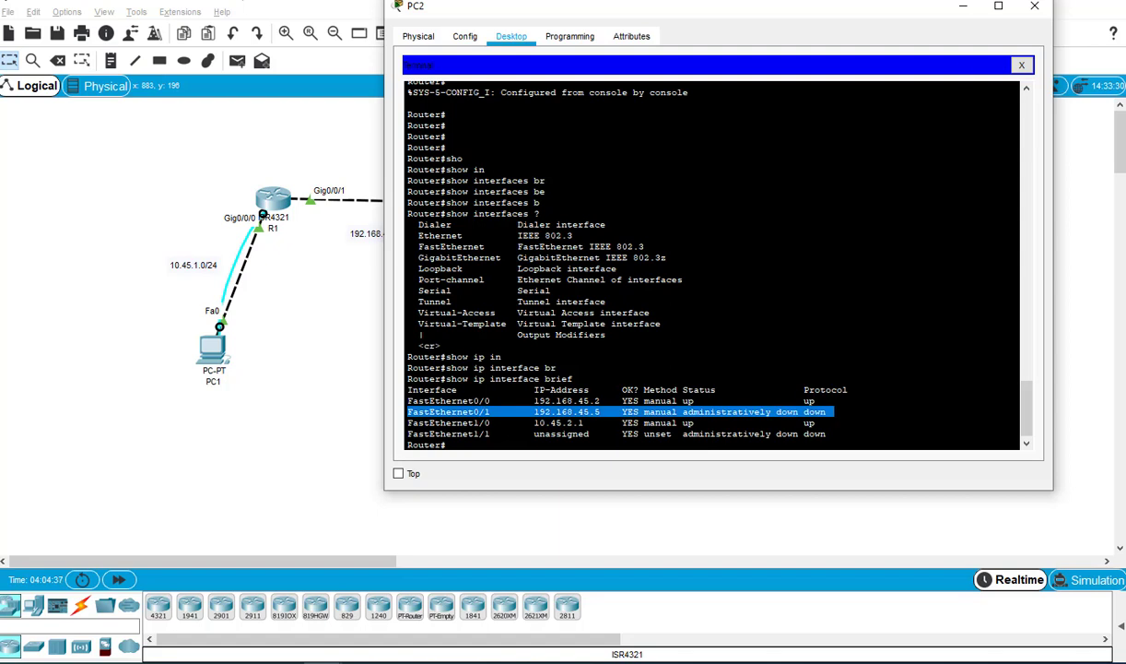
Enter global configuration mode on the middle router with configure terminal.
key("Return")
key("Return")
key("Return")
type("conf")
key("Tab")
type("ter")
key("Tab")
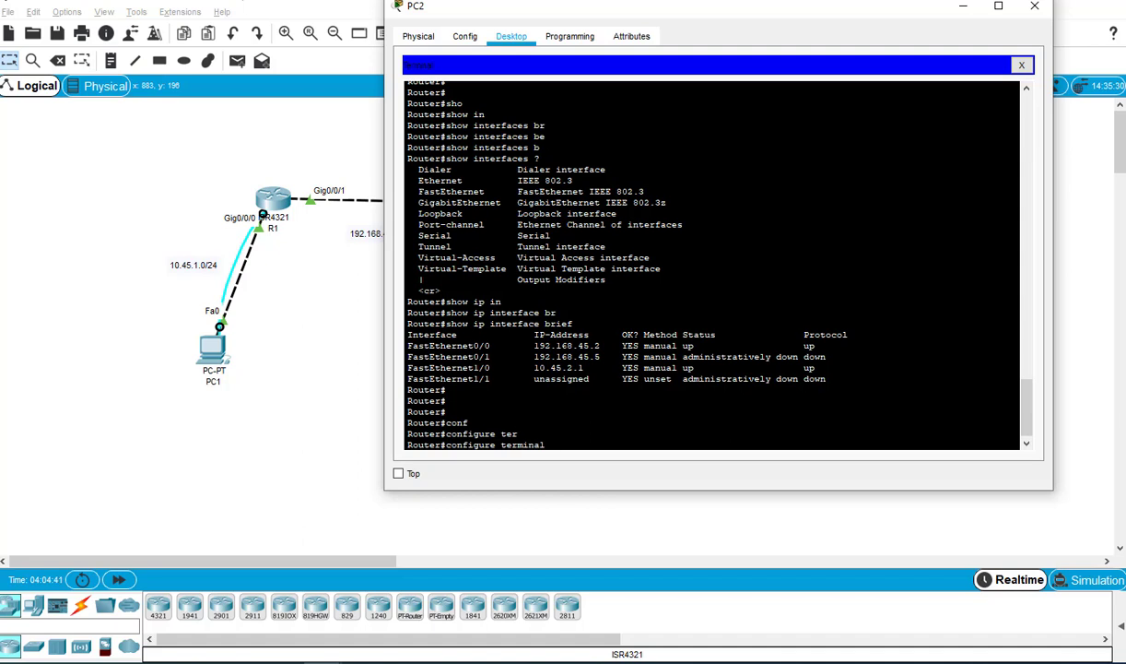
key("Return")
key("Return")
Enable the middle router's interface fastEthernet 0/1 with no shutdown and return to the topology.
type("in")
key("Tab")
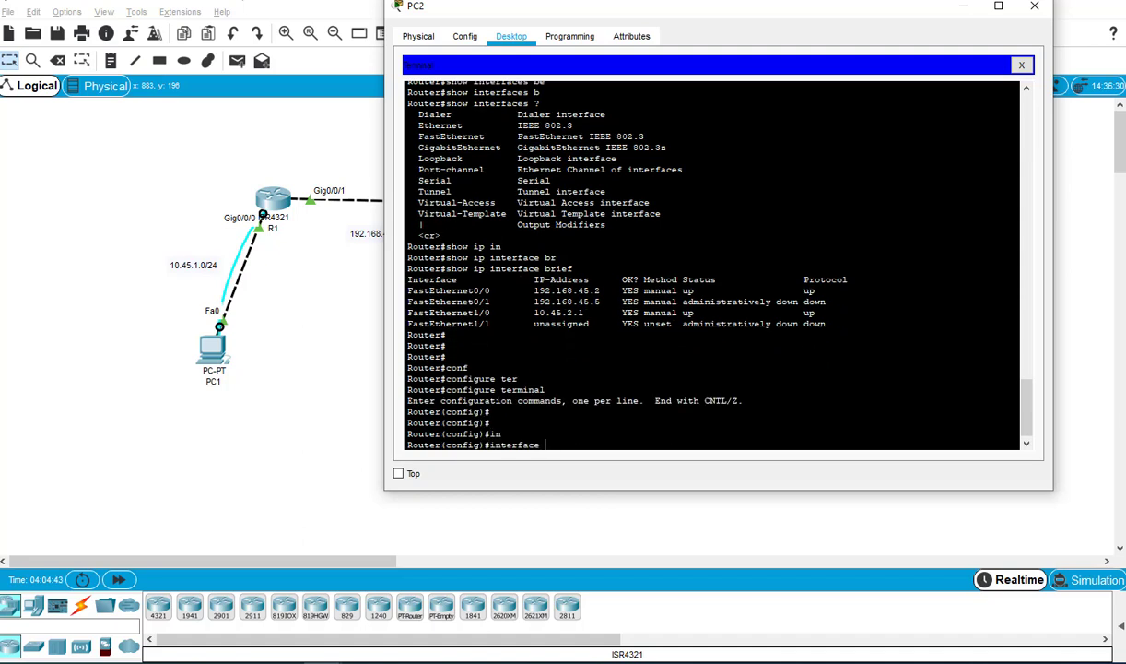
type("fas")
key("Tab")
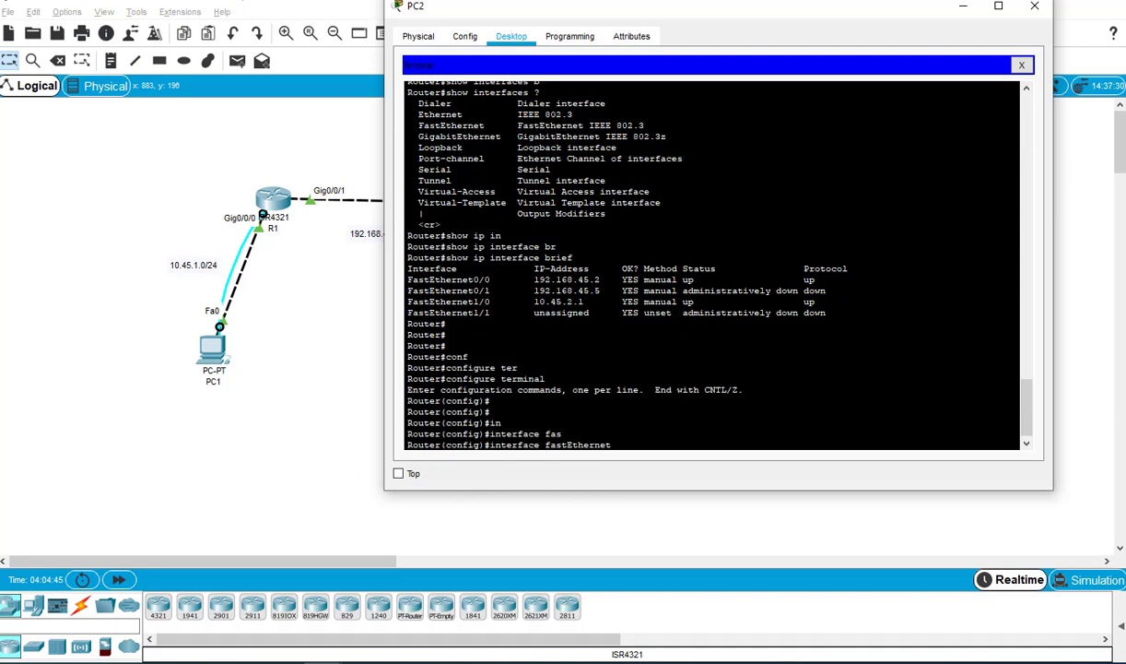
type("0/1")
key("Return")
type("no")
key("Tab")
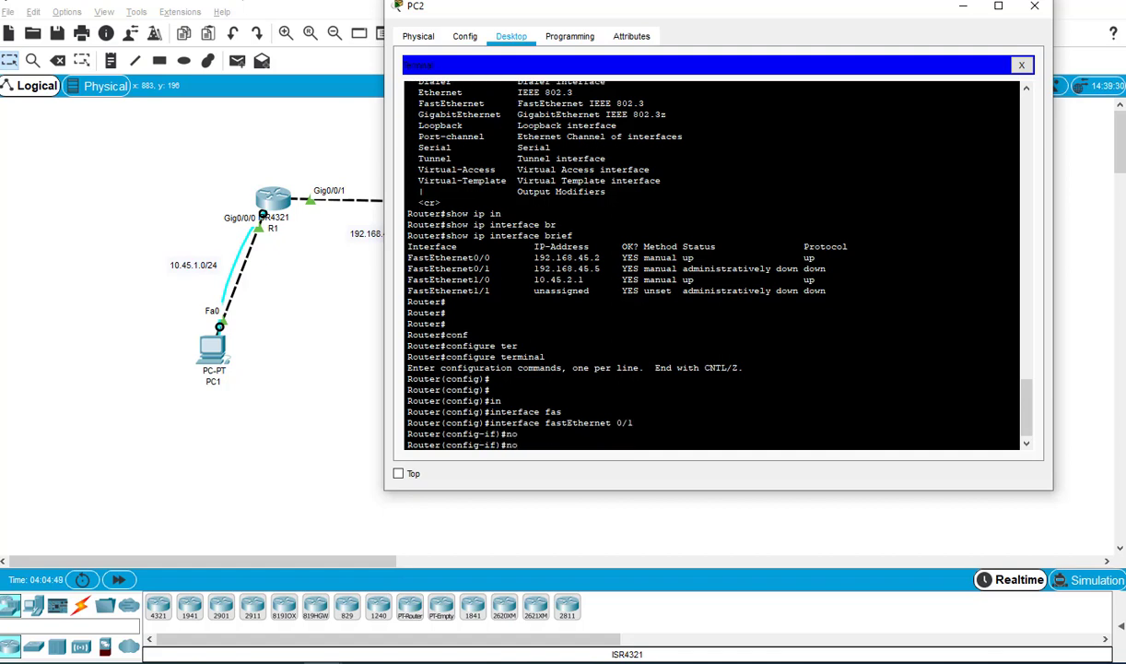
type("shu")
key("Tab")
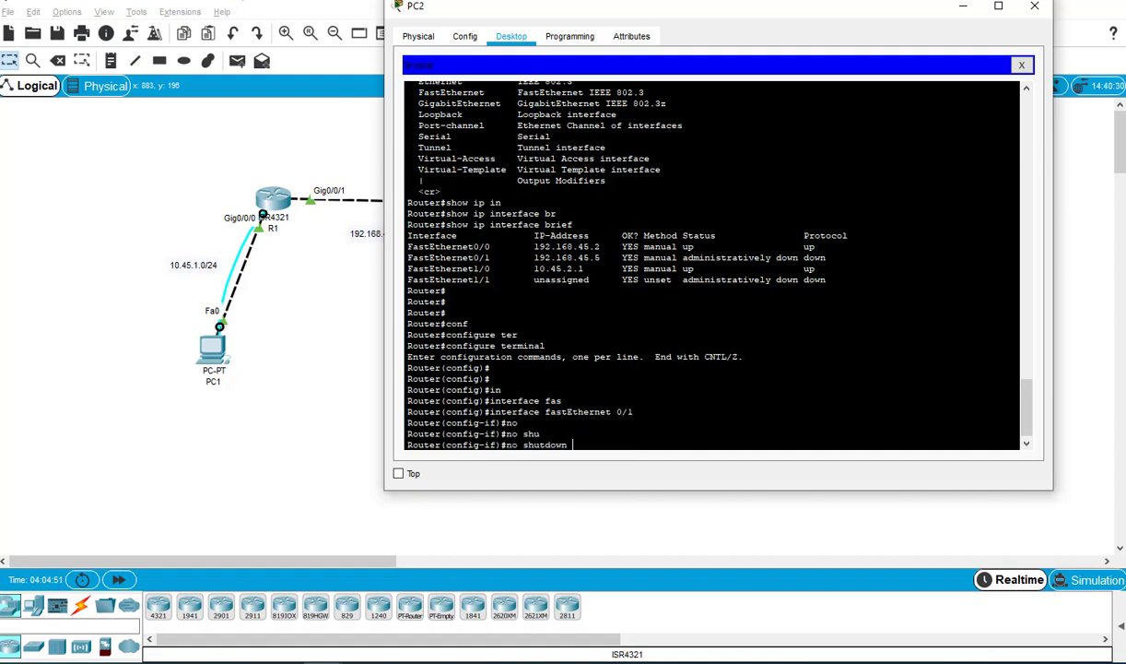
key("Return")
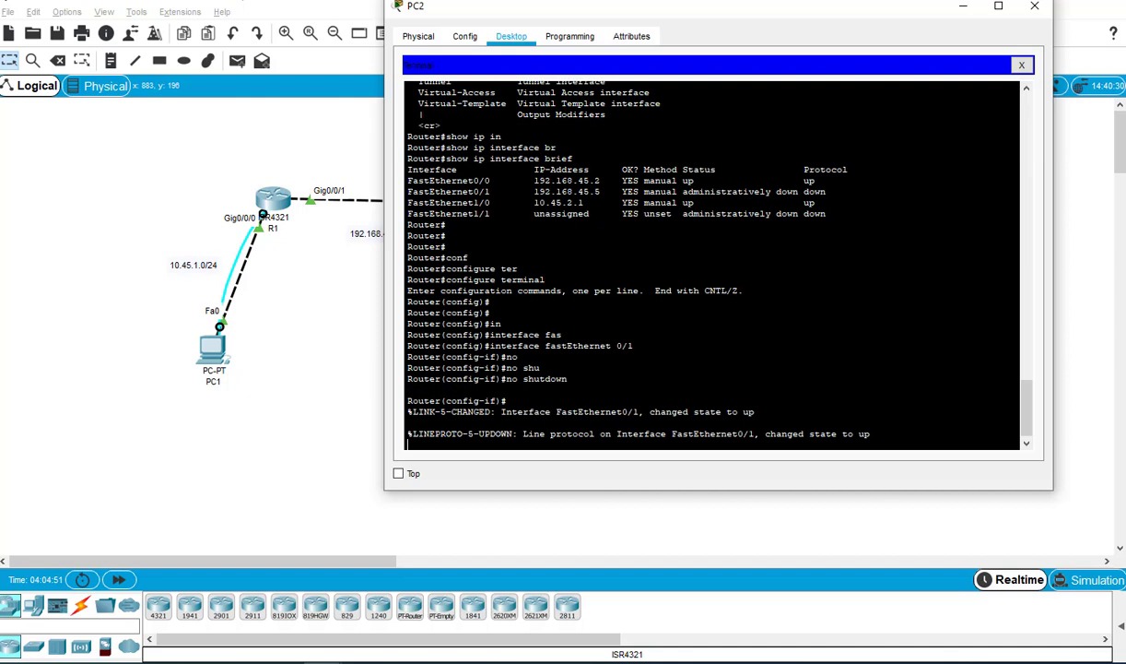
left_click(347, 412)
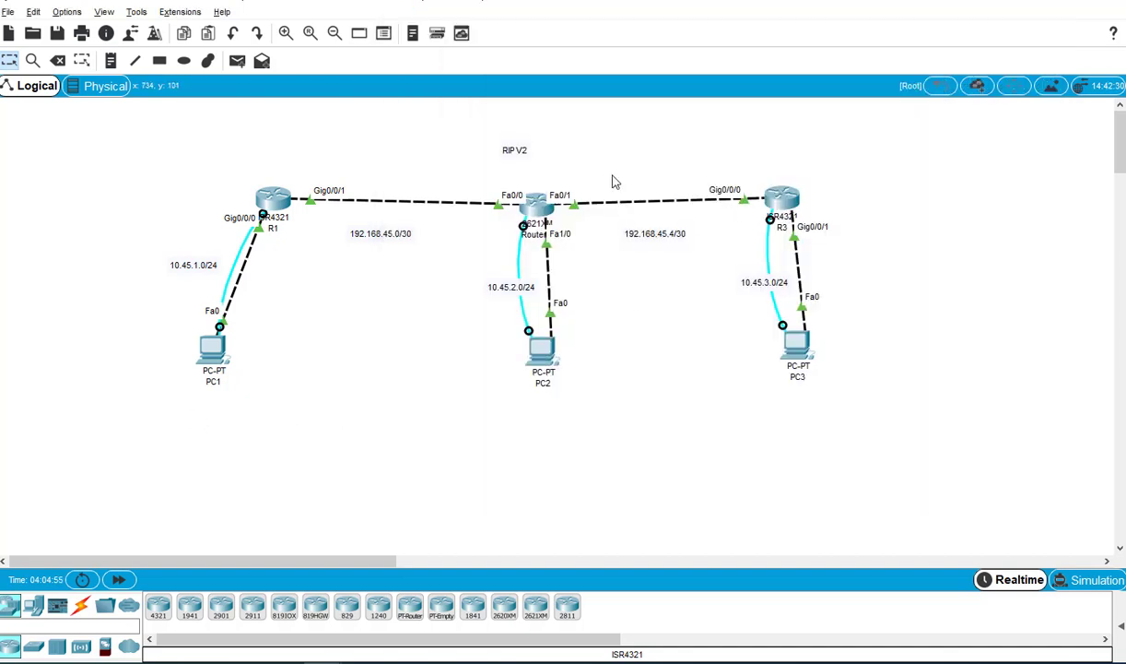
Open PC1's IP configuration and set its static IP address to 10.45.1.2.
left_click(215, 358)
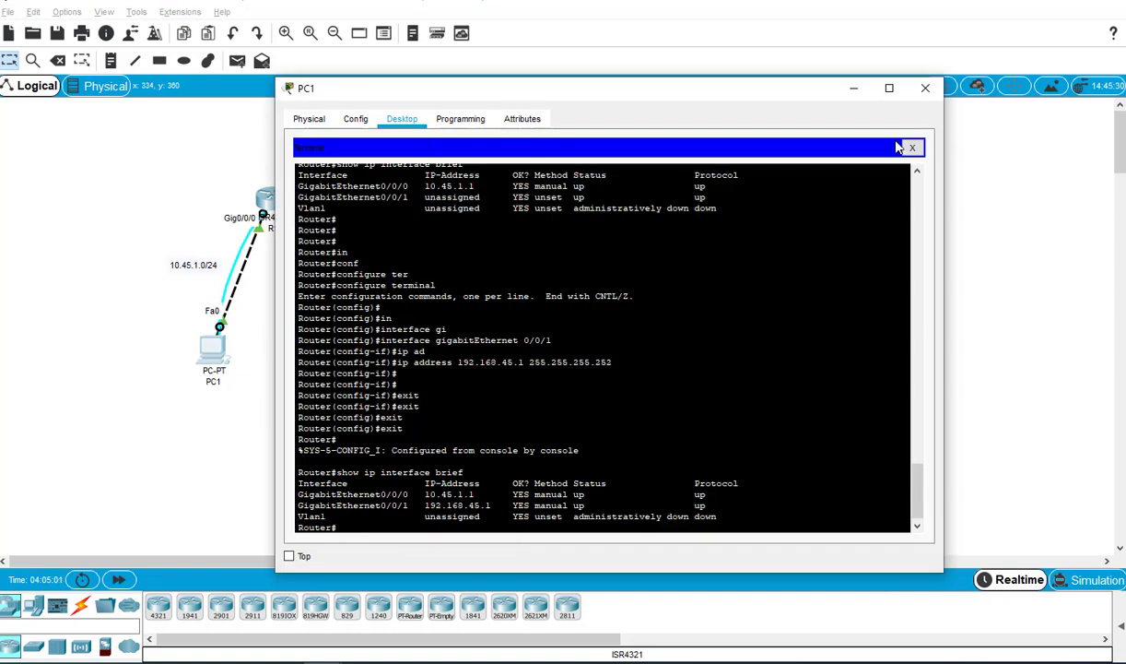
left_click(912, 147)
left_click(724, 210)
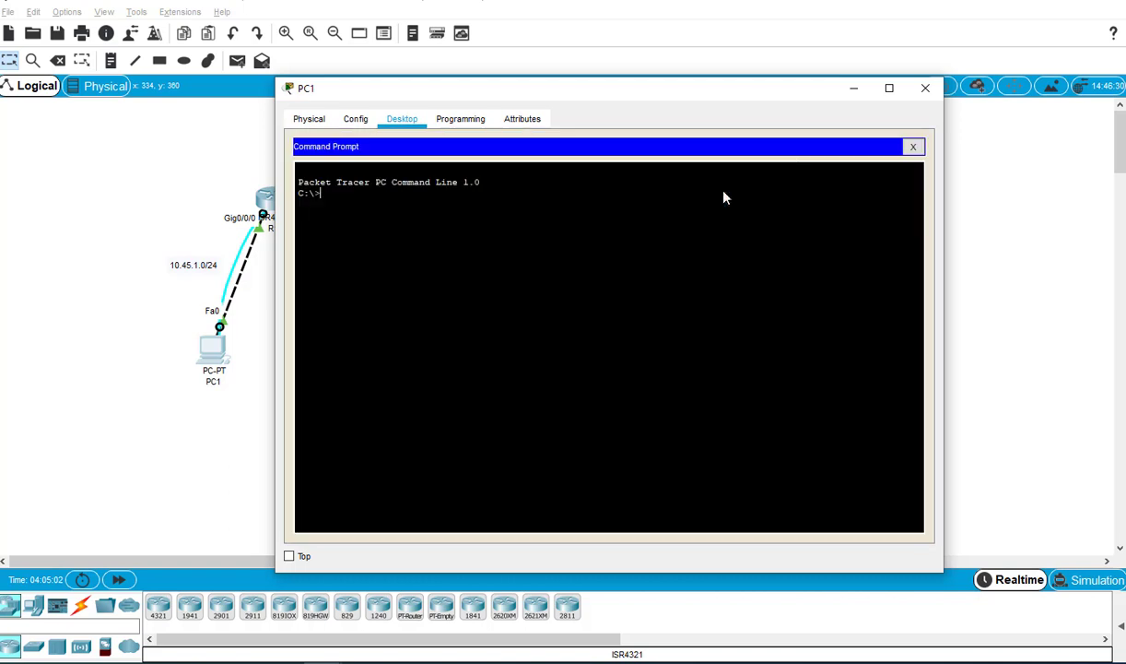
left_click(913, 148)
left_click(331, 175)
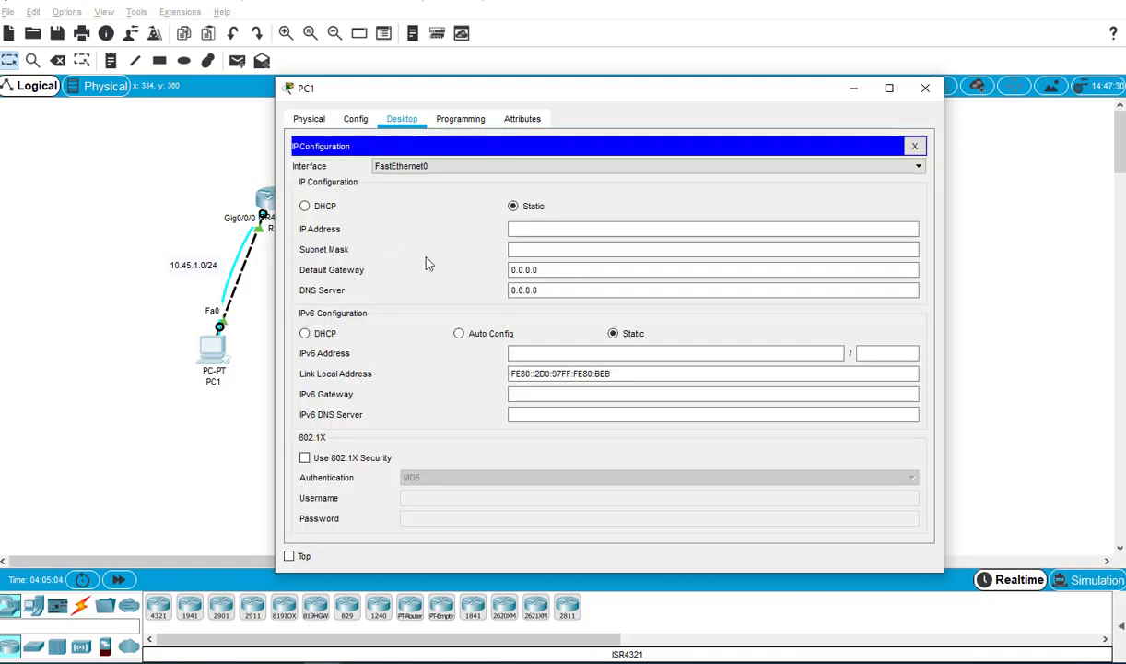
left_click(551, 230)
type("10")
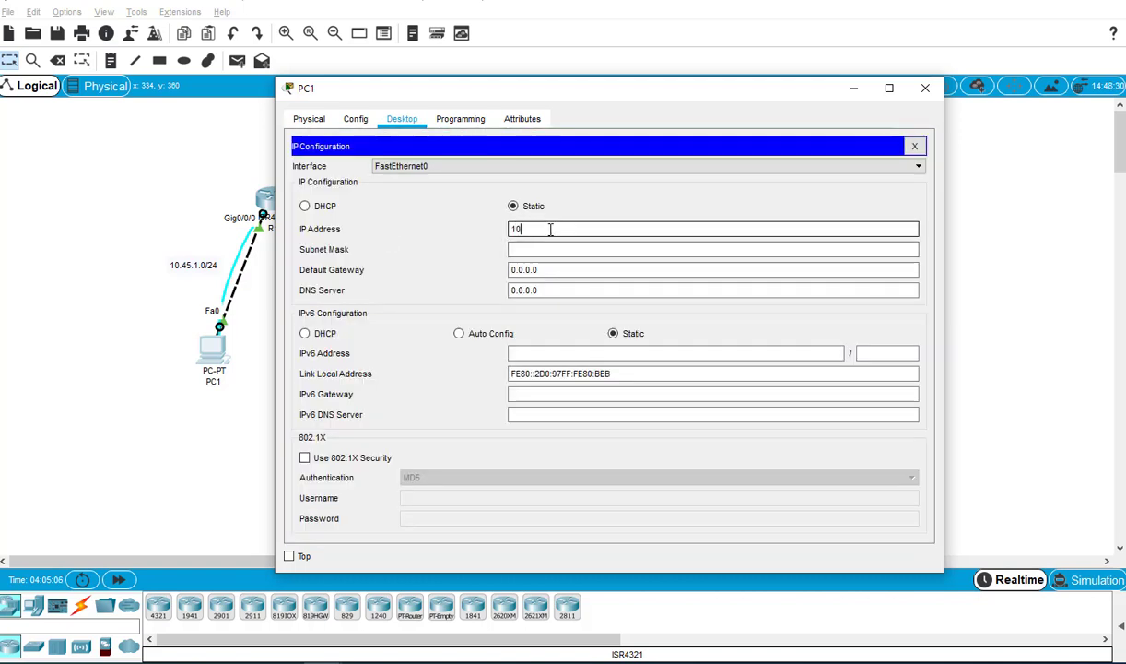
type(".45.1.2")
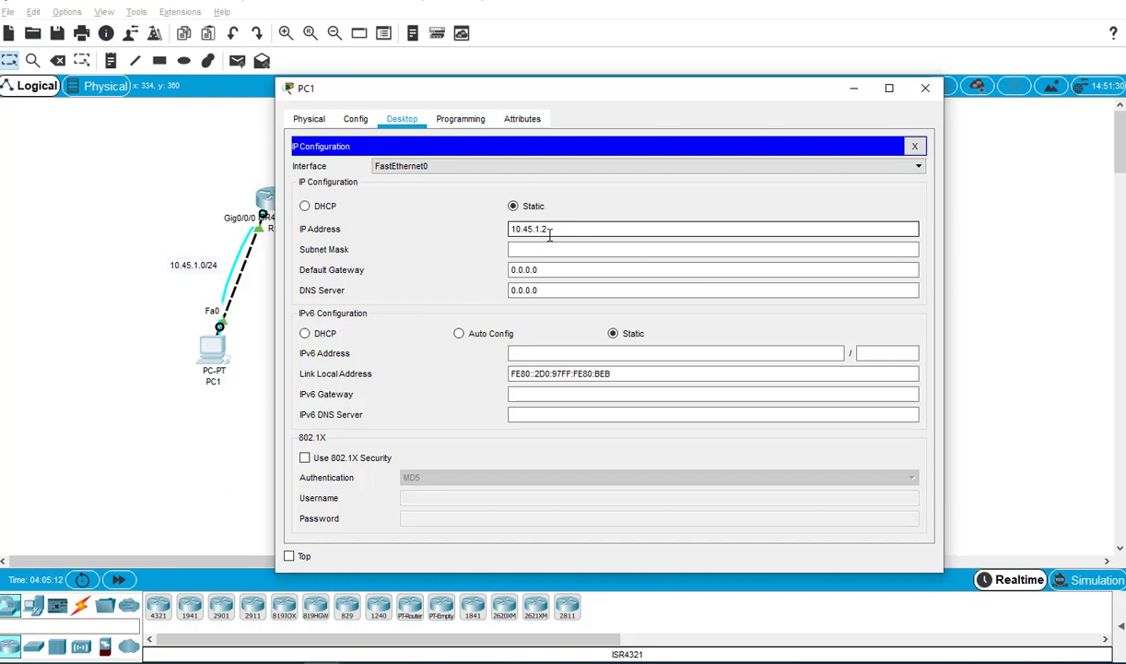
Set PC1's subnet mask to 255.255.255.0.
left_click(534, 249)
left_click_drag(548, 249, 384, 243)
type("255")
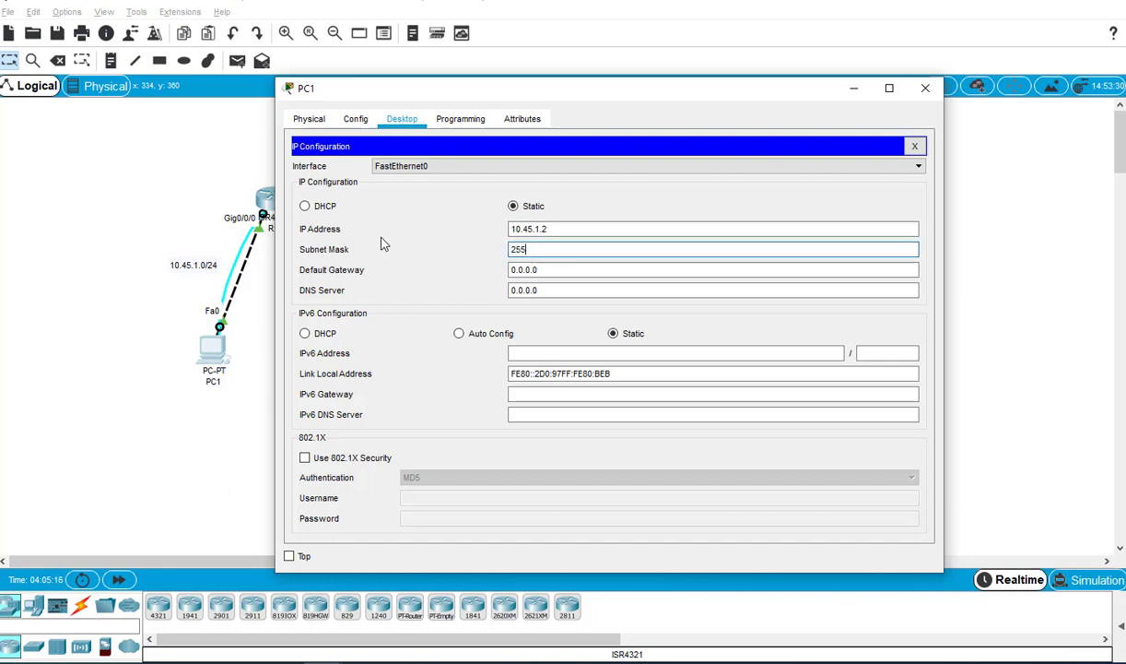
type(".255.2")
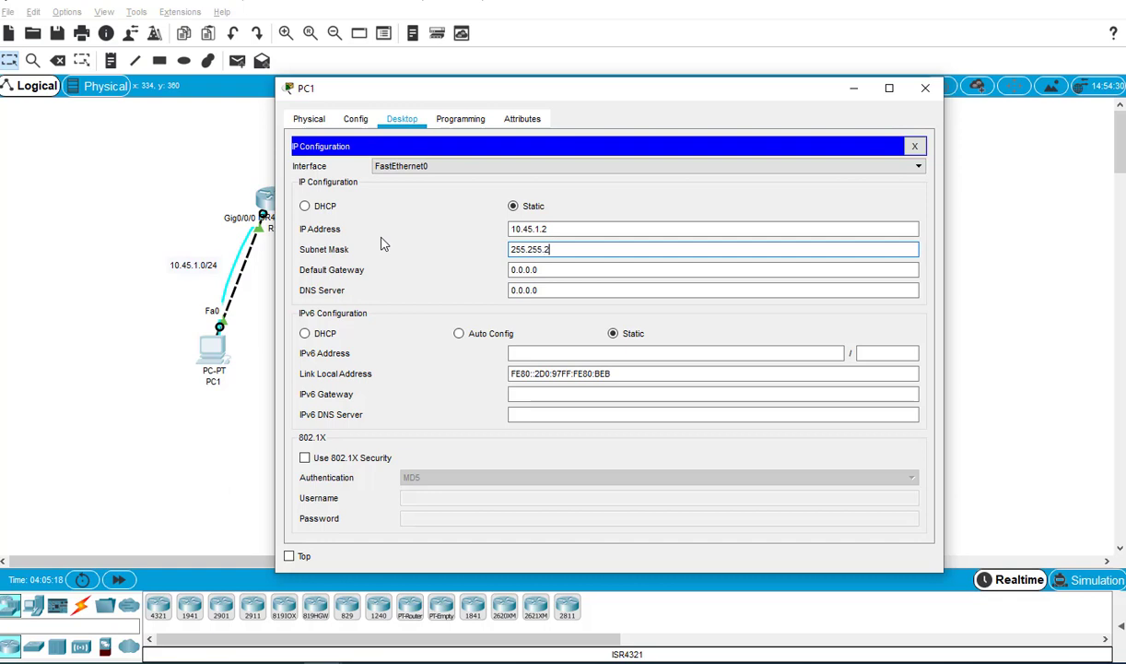
type("55.0")
Set PC1's default gateway to 10.45.1.1 and close its configuration window.
key("shift+Tab")
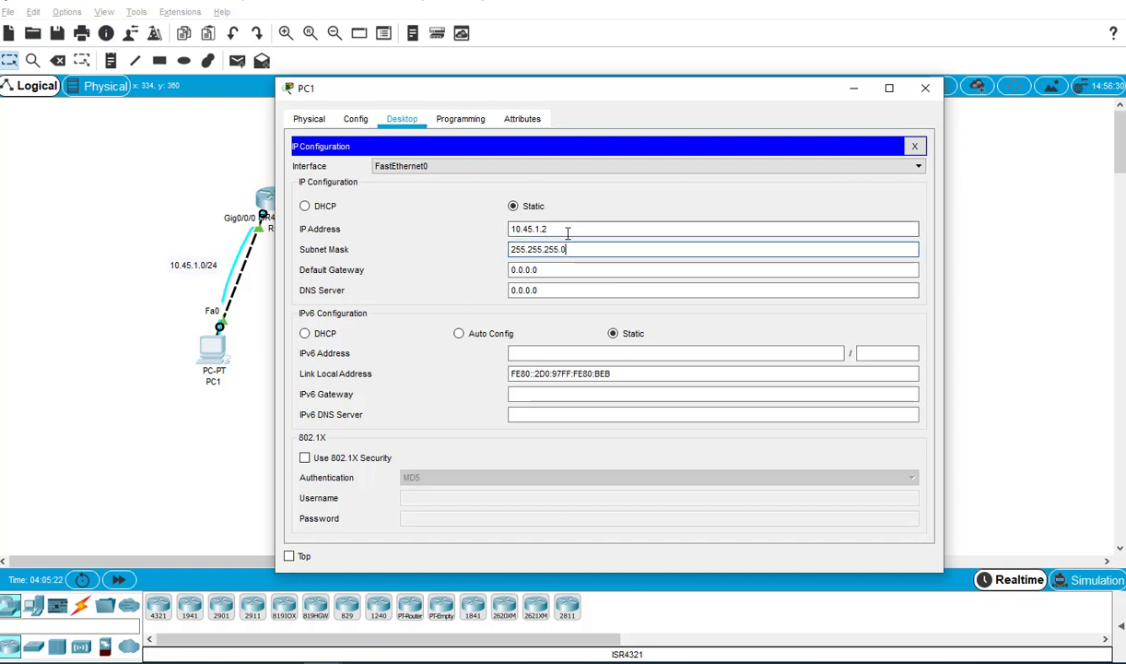
key("ctrl+c")
left_click_drag(545, 271, 490, 261)
key("ctrl+v")
key("BackSpace")
type("1")
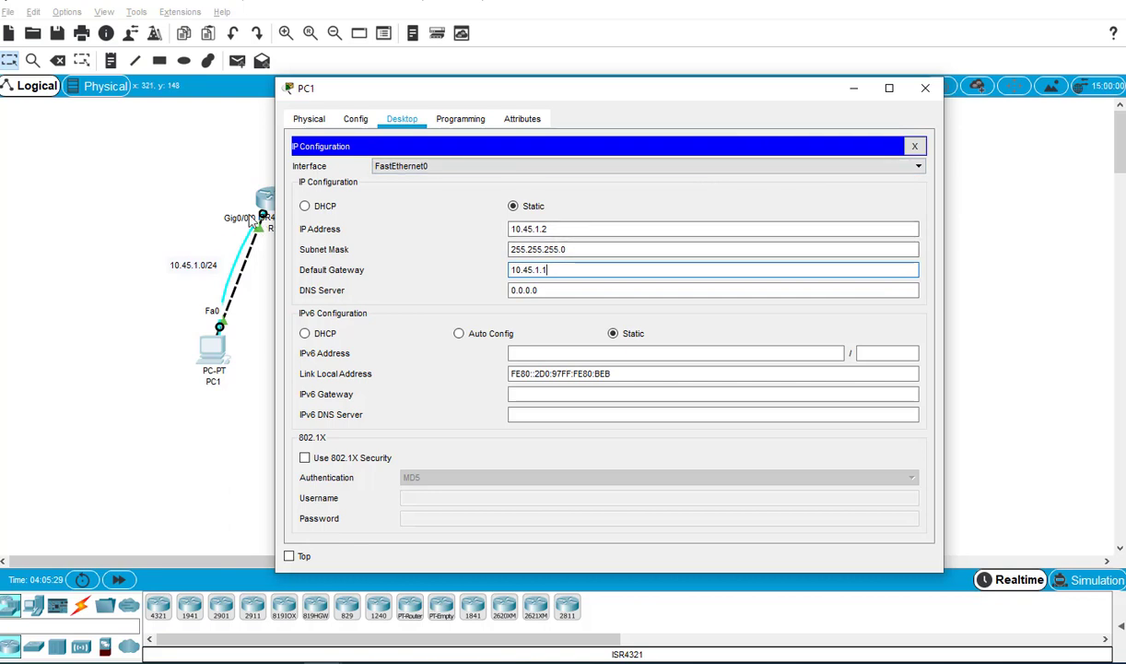
left_click(914, 145)
key("alt+F4")
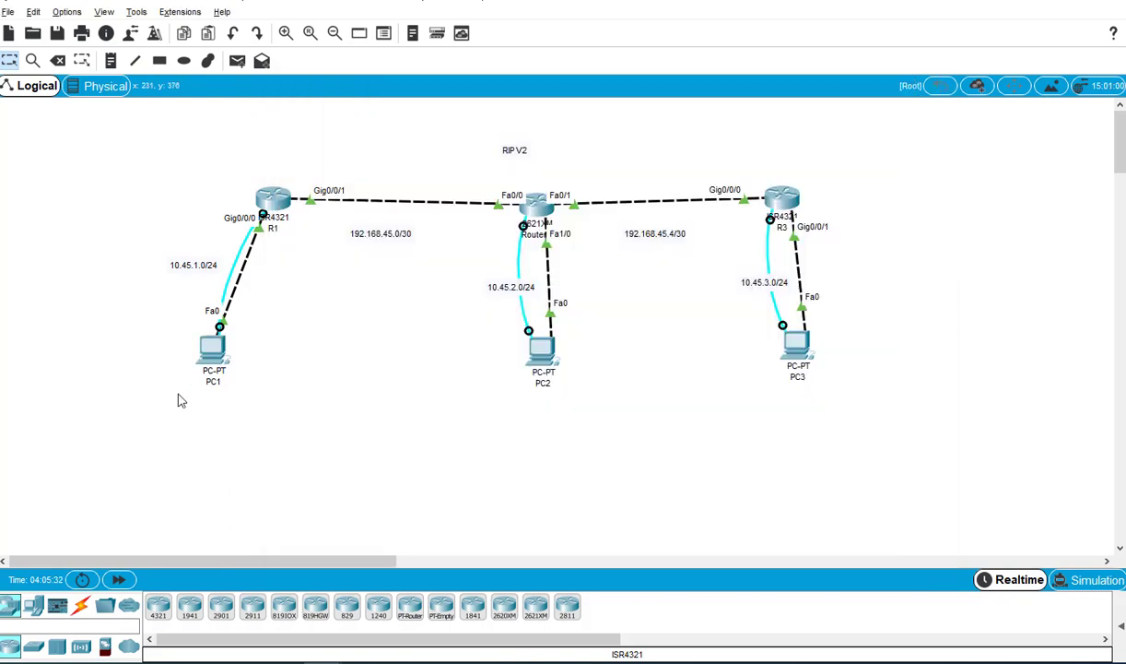
Replace PC2's terminal with its IP configuration and set the static IP address to 10.45.2.2.
left_click(516, 350)
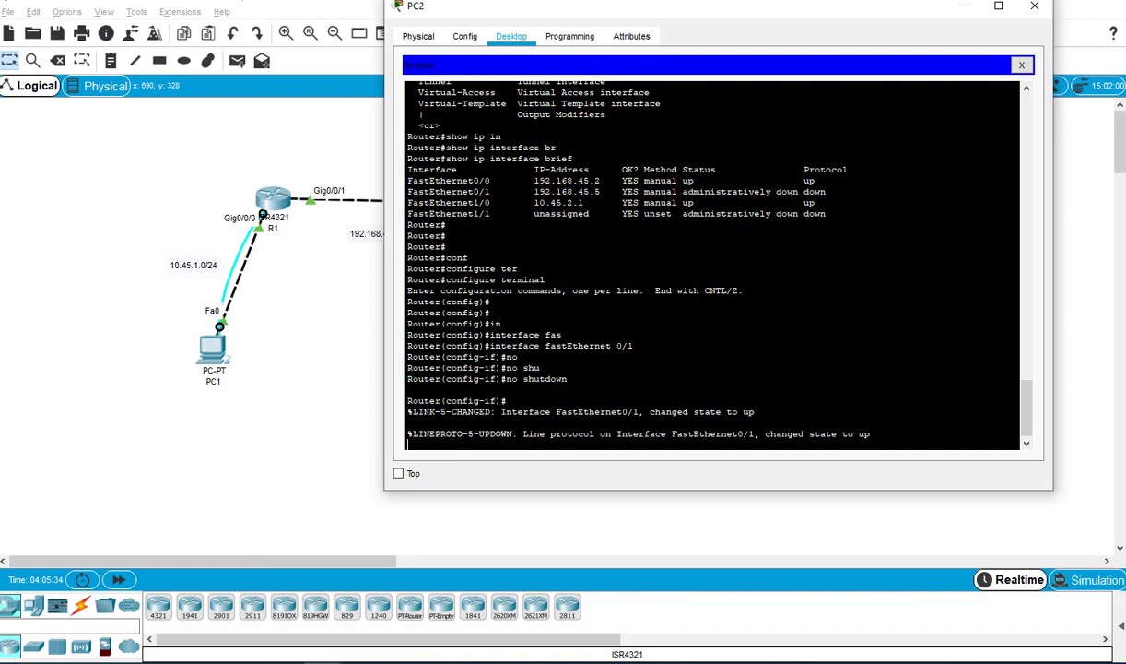
left_click(1021, 64)
left_click(455, 92)
left_click(646, 145)
type("10.45.1.2")
left_click(649, 145)
key("BackSpace")
type("2")
left_click(630, 167)
Set PC2's default gateway to 10.45.2.1.
left_click(634, 187)
left_click_drag(636, 187, 527, 195)
type("10.45.1.2")
left_click(651, 188)
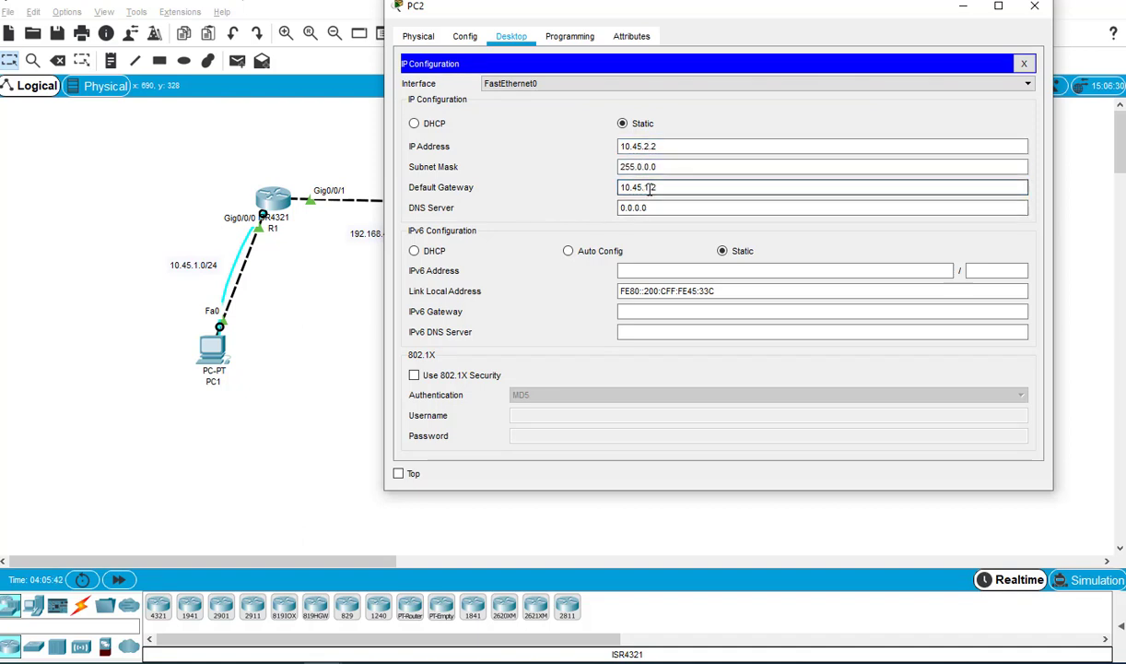
key("BackSpace")
key("BackSpace")
type("2.1")
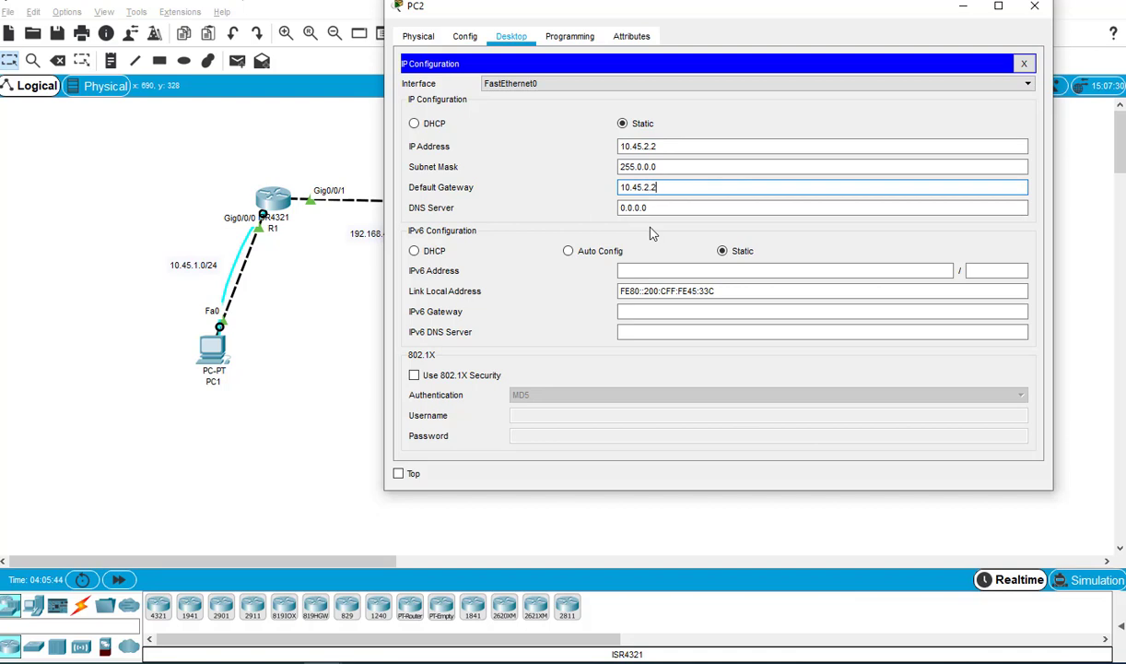
key("Delete")
type("1")
Set PC2's subnet mask to 255.255.255.0 and close its configuration window.
left_click(654, 169)
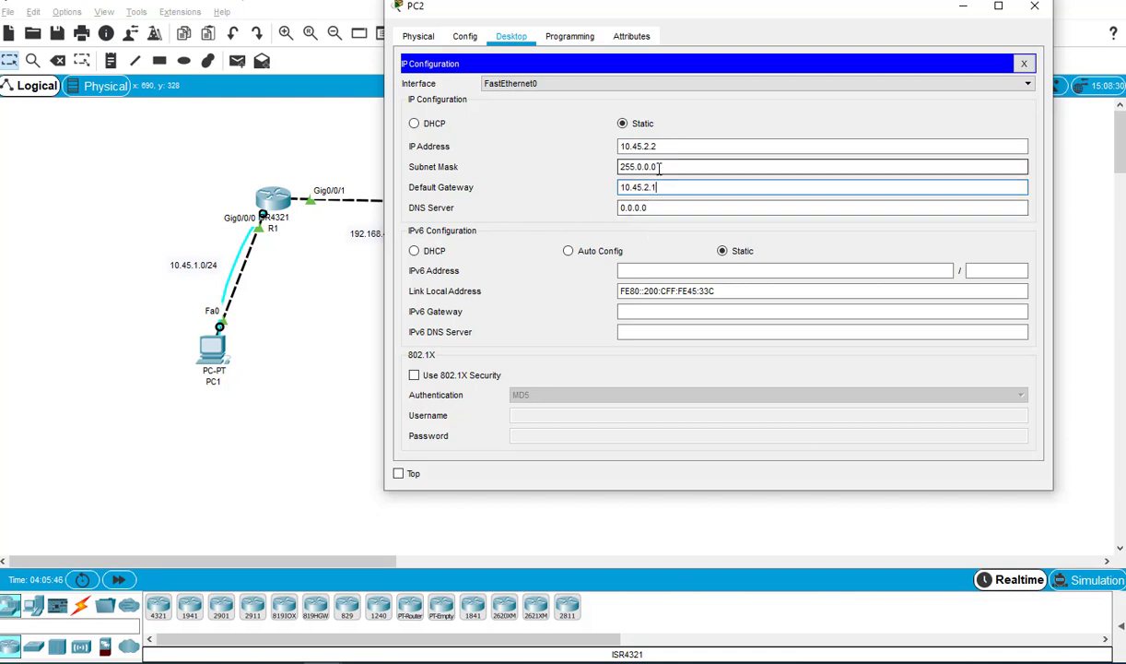
key("BackSpace")
key("BackSpace")
key("BackSpace")
key("BackSpace")
key("BackSpace")
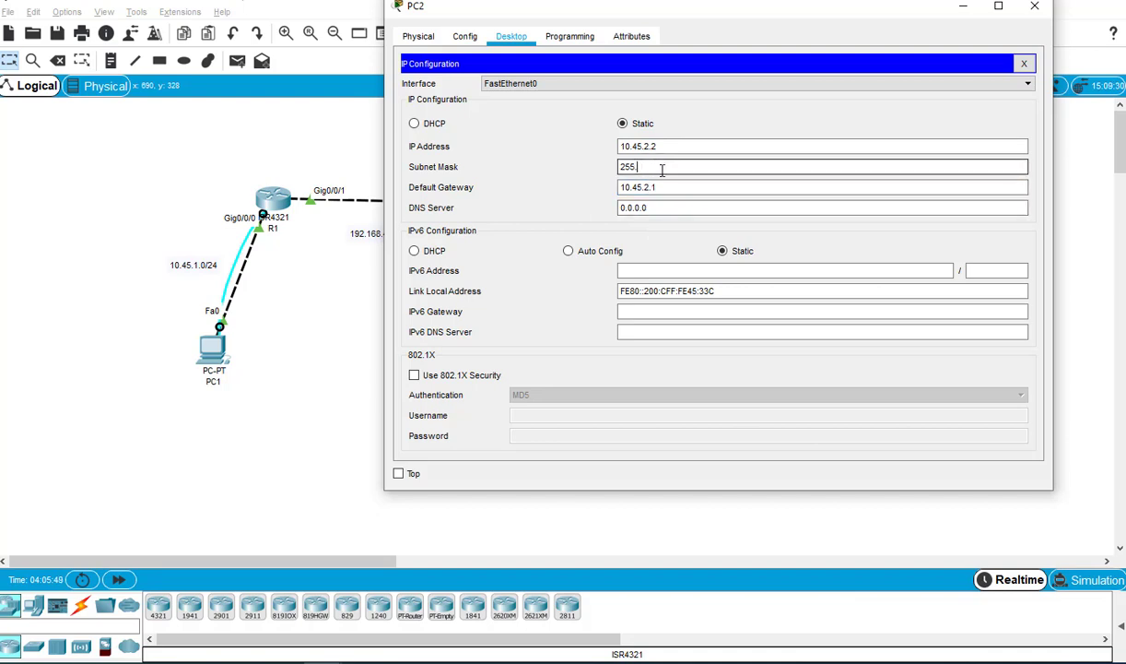
type("255.255.0")
left_click(1024, 64)
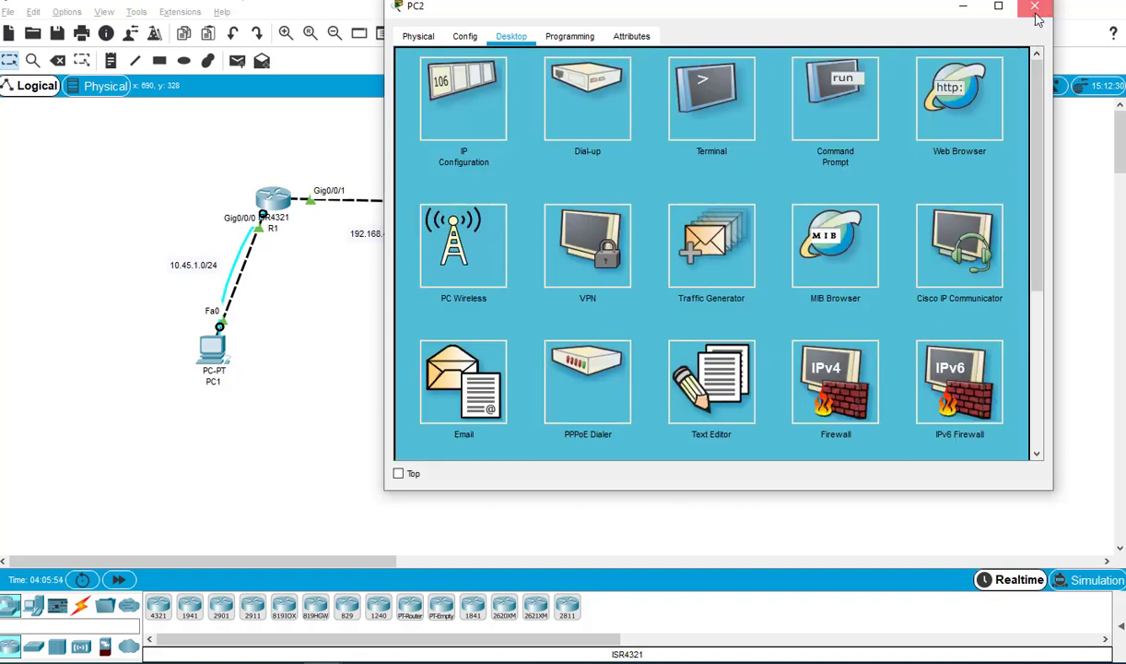
left_click(1034, 6)
Replace PC3's terminal with its IP configuration and set the static IP address to 10.45.3.2.
left_click(795, 343)
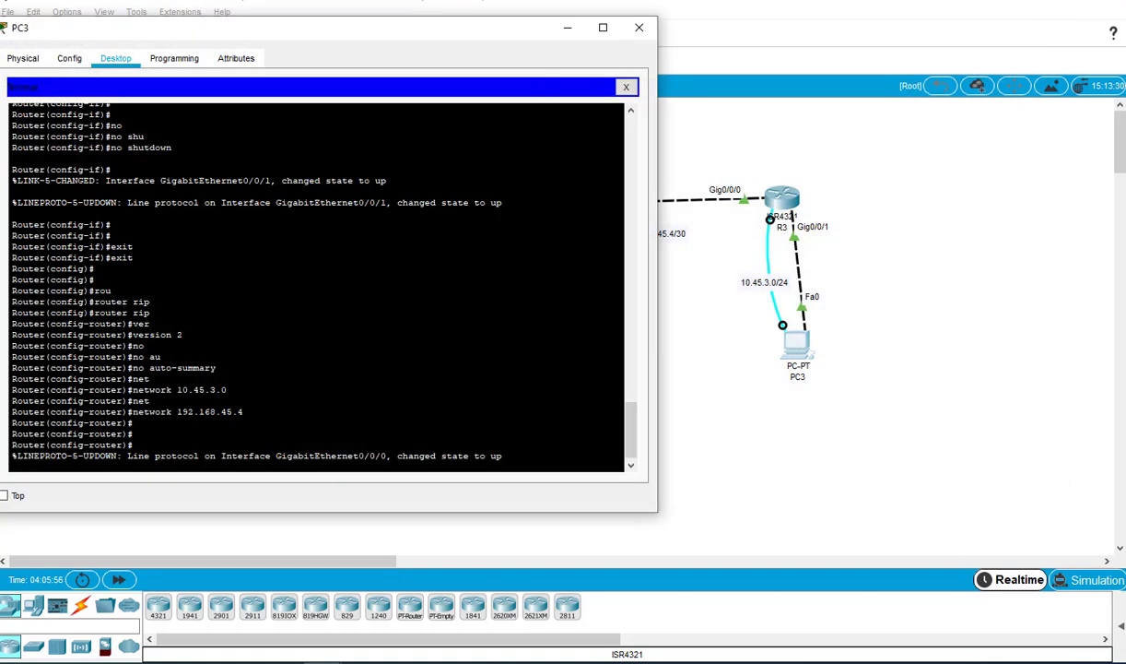
left_click(626, 86)
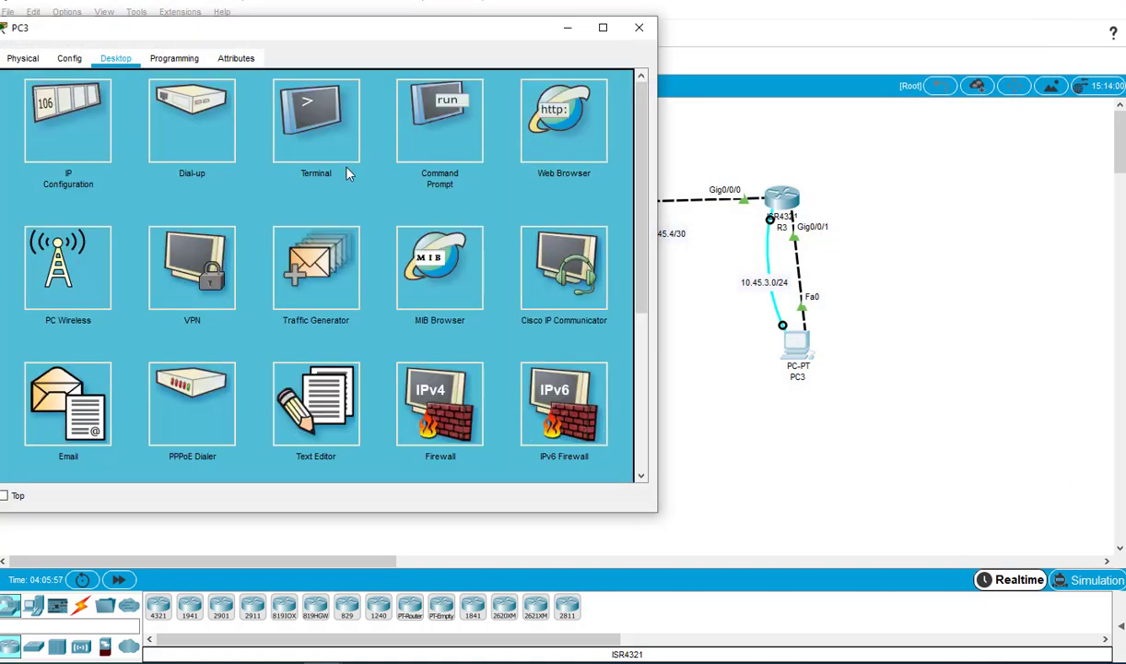
left_click(113, 138)
left_click(287, 172)
type("10.45.1.2")
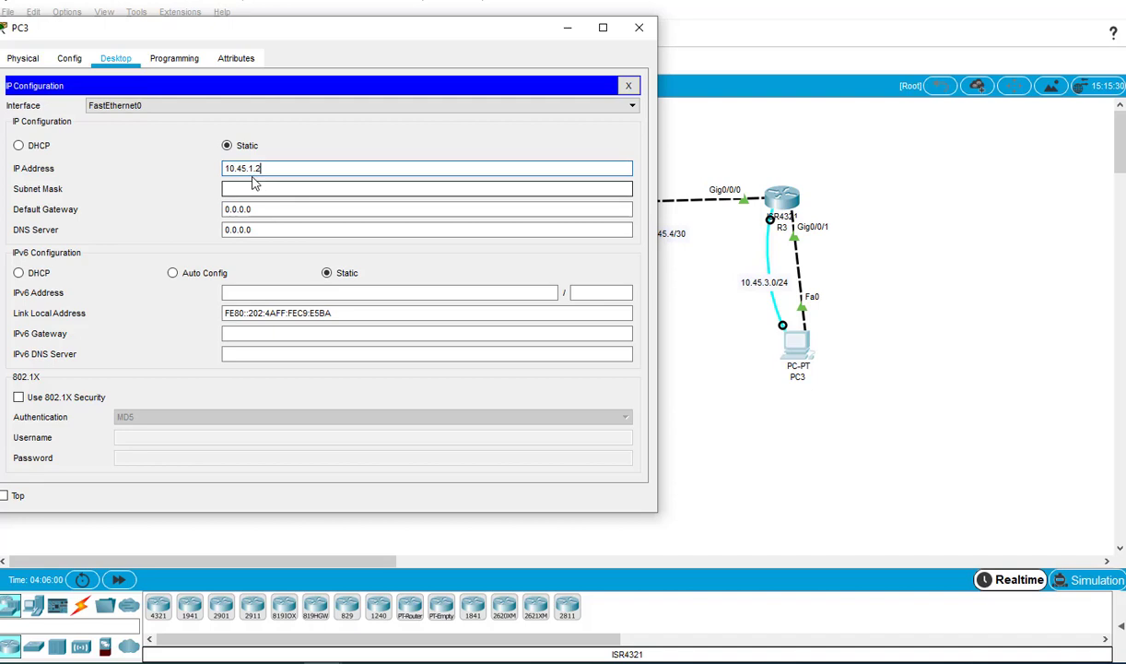
left_click(254, 172)
key("BackSpace")
type("3")
Set PC3's subnet mask to 255.255.255.0.
left_click(253, 189)
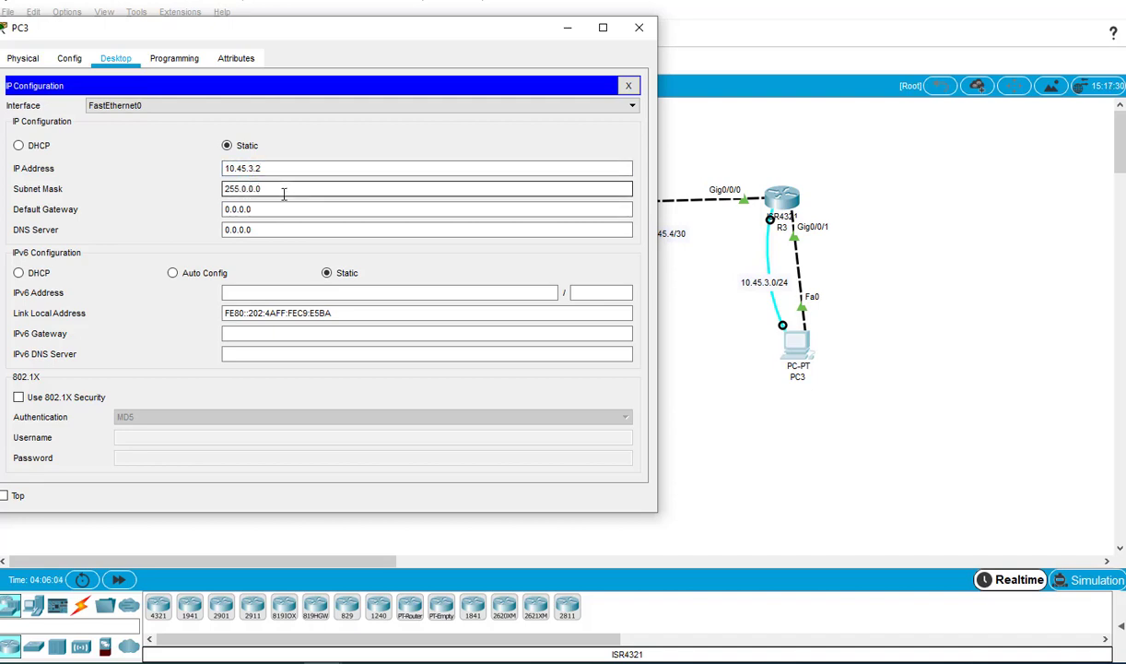
key("BackSpace")
key("BackSpace")
key("BackSpace")
key("BackSpace")
key("BackSpace")
type("255.255.0")
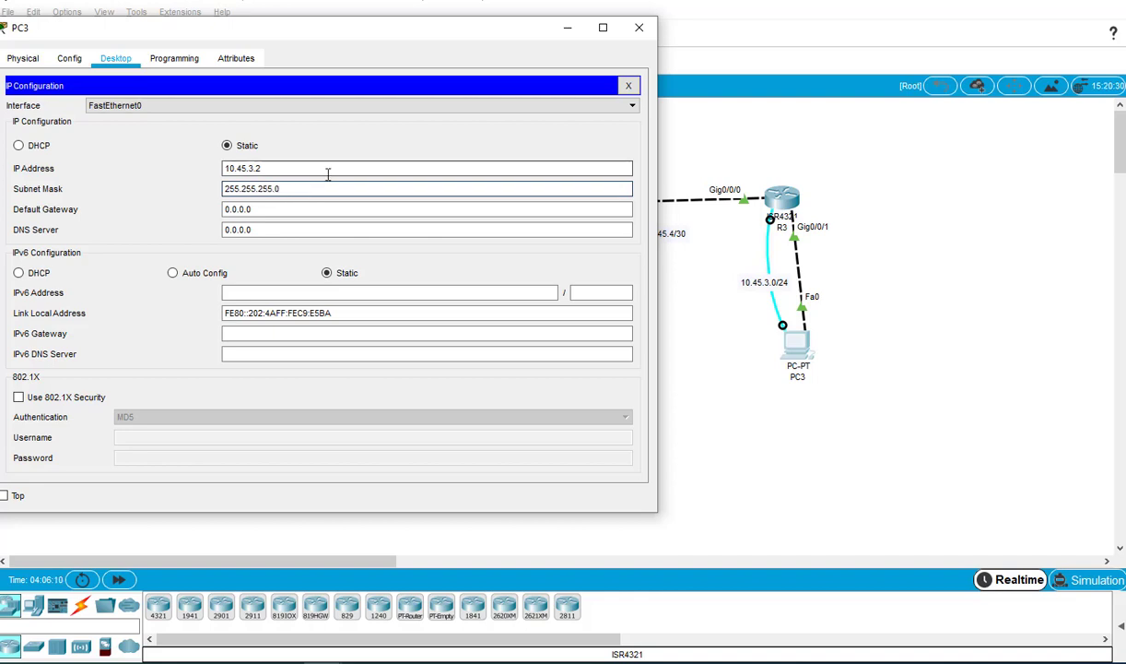
Set PC3's default gateway to 10.45.3.1 and close its IP configuration.
key("Tab")
type("10.45.1.2")
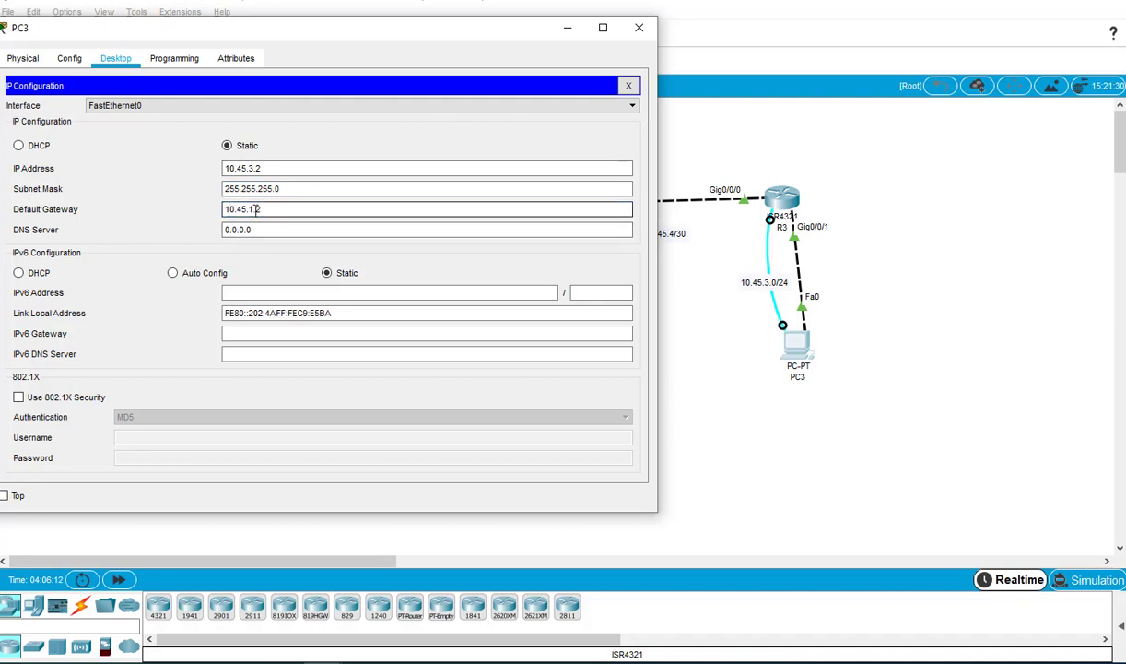
left_click(262, 230)
key("BackSpace")
type("2")
key("BackSpace")
key("BackSpace")
key("BackSpace")
type("3.1")
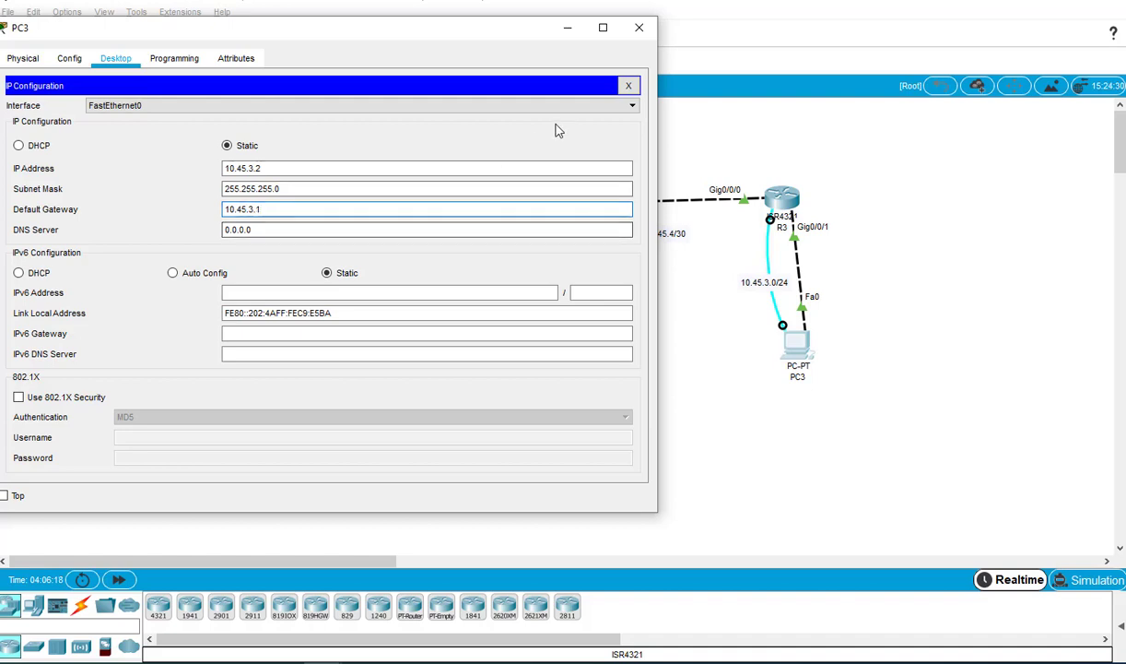
left_click(629, 85)
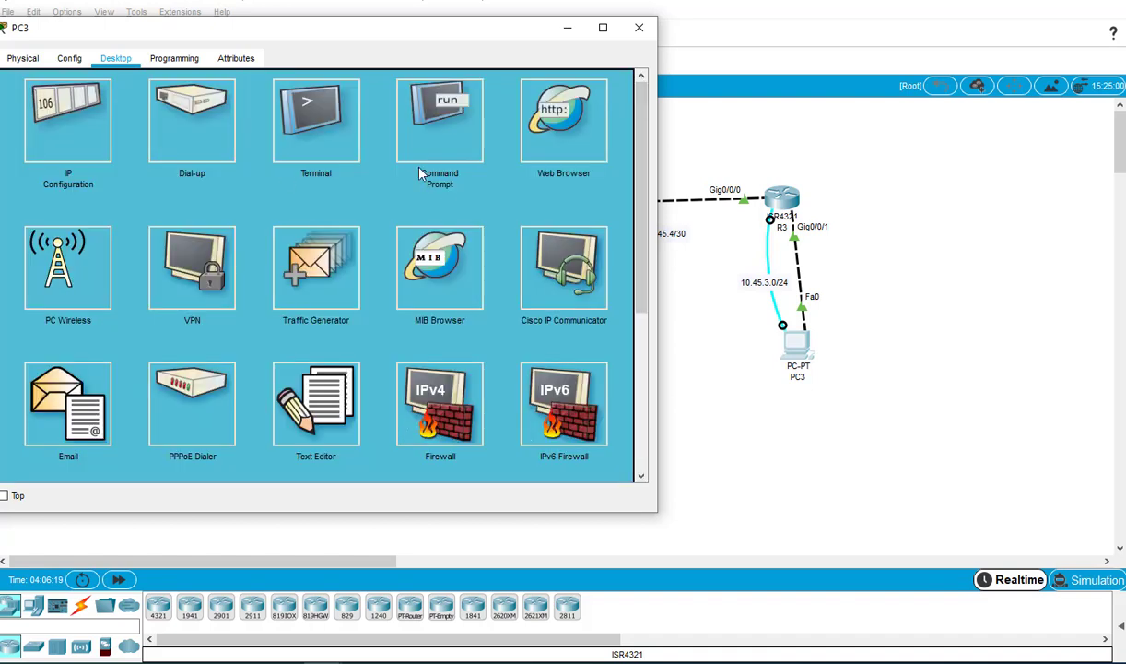
Reopen PC3's terminal session to router R3 and exit its configuration modes back to the privileged prompt.
left_click(304, 121)
left_click(594, 232)
left_click_drag(402, 33, 624, 4)
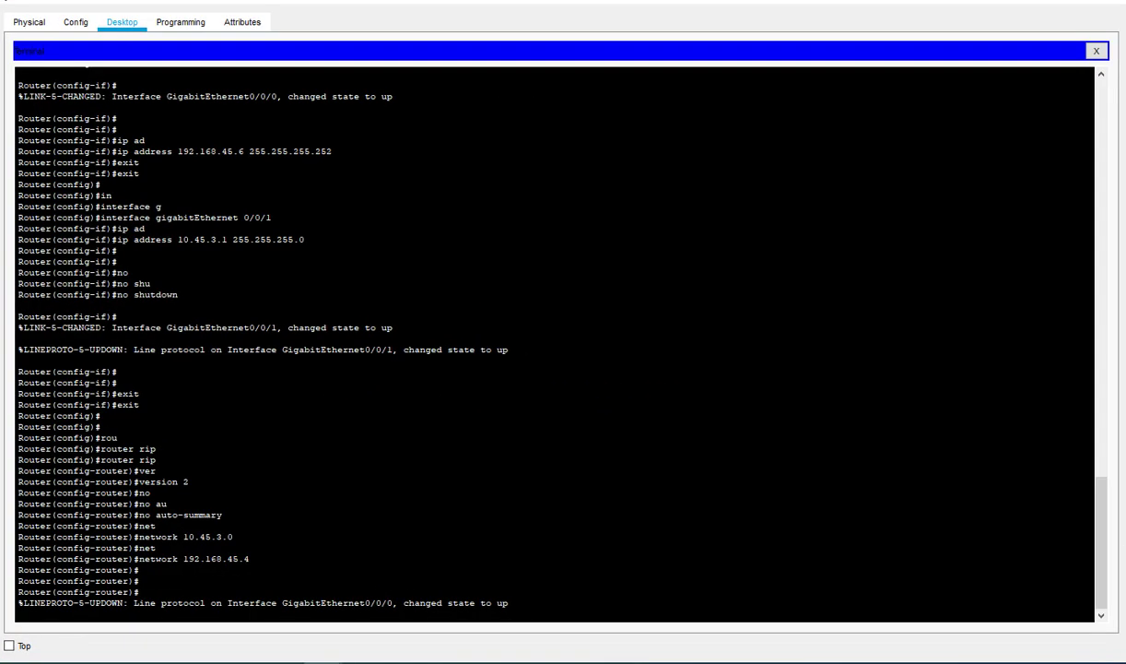
left_click(1069, 6)
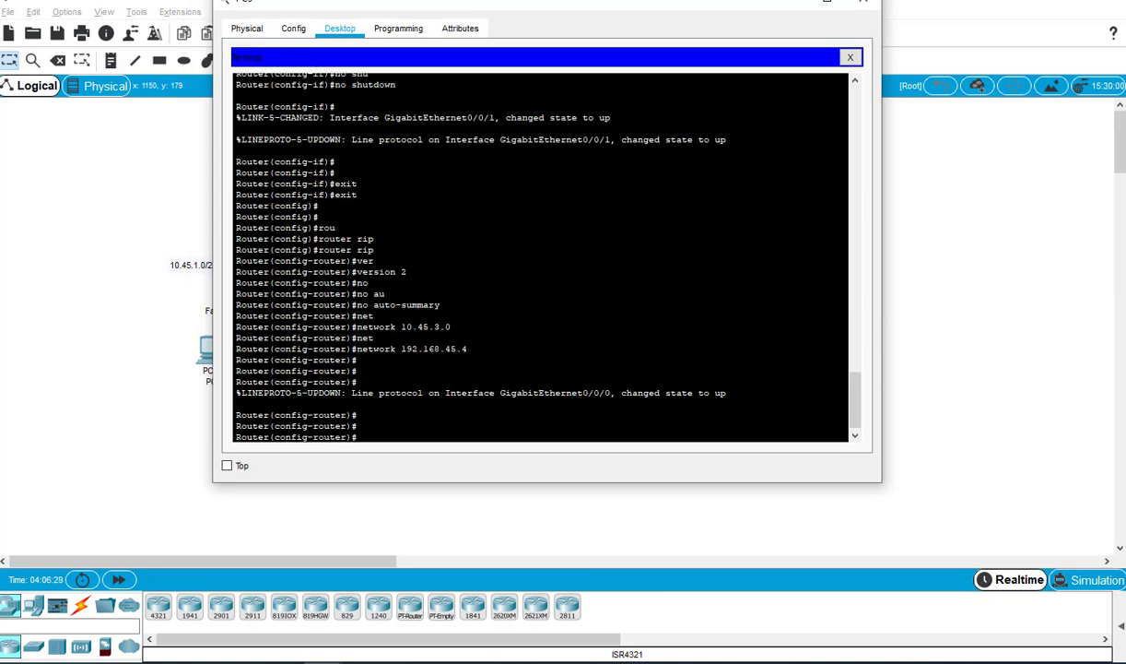
type("exit")
key("Return")
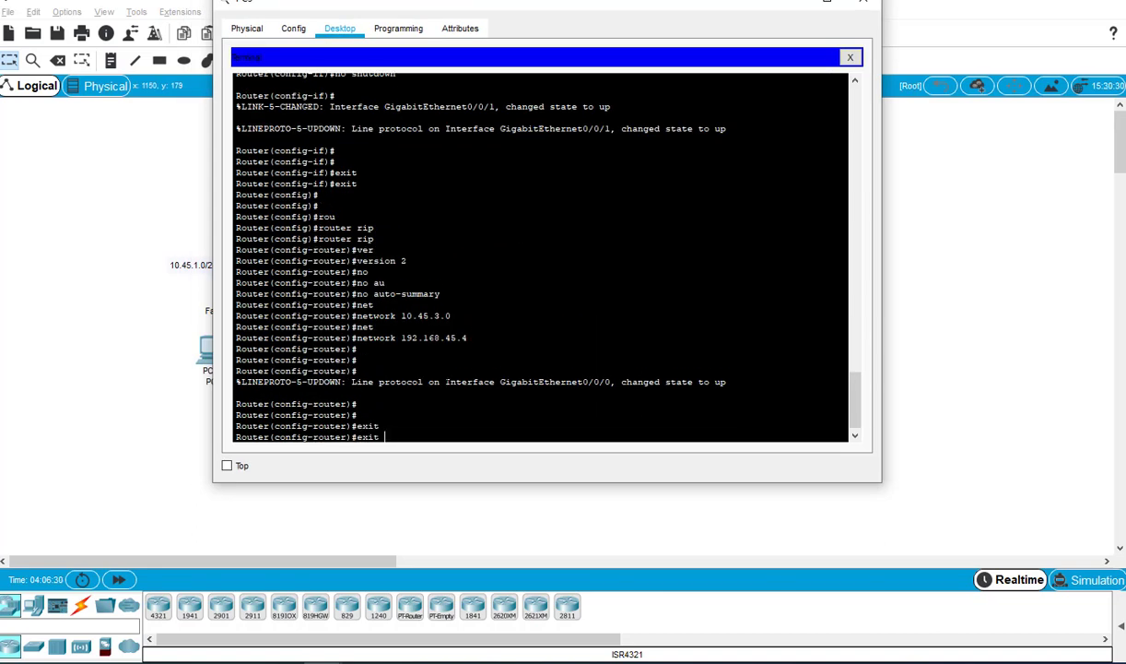
type("e")
type("xit")
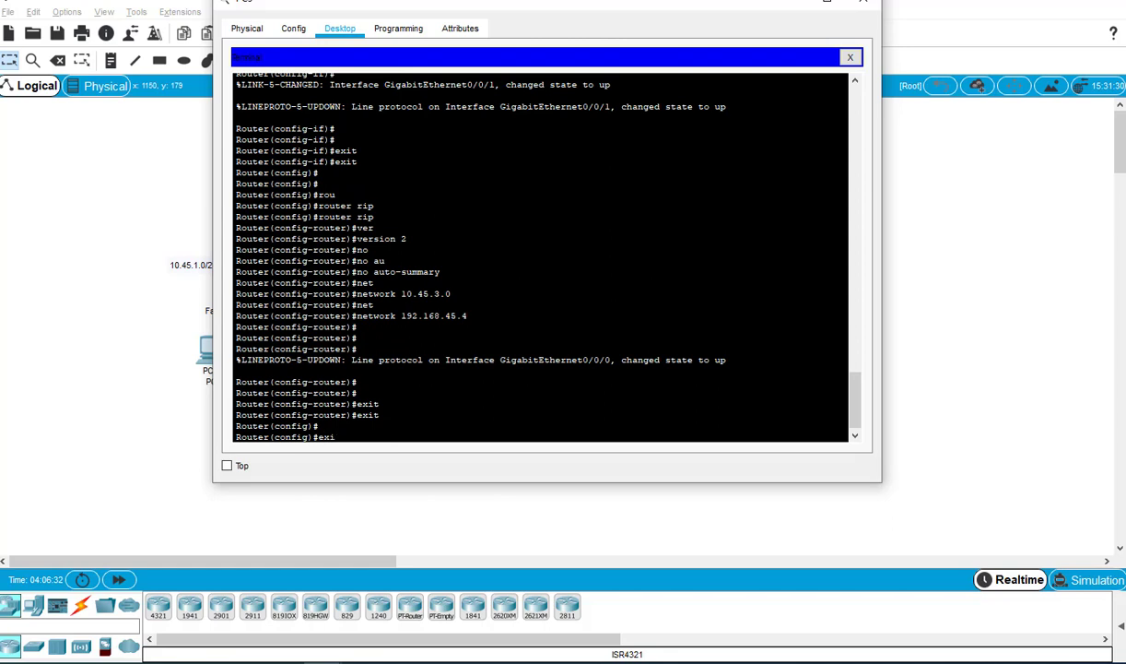
key("Return")
key("Return")
key("Return")
Display R3's routing table with show ip route, examine the RIP-learned entries, and leave the PC3 window.
type("show ip ro")
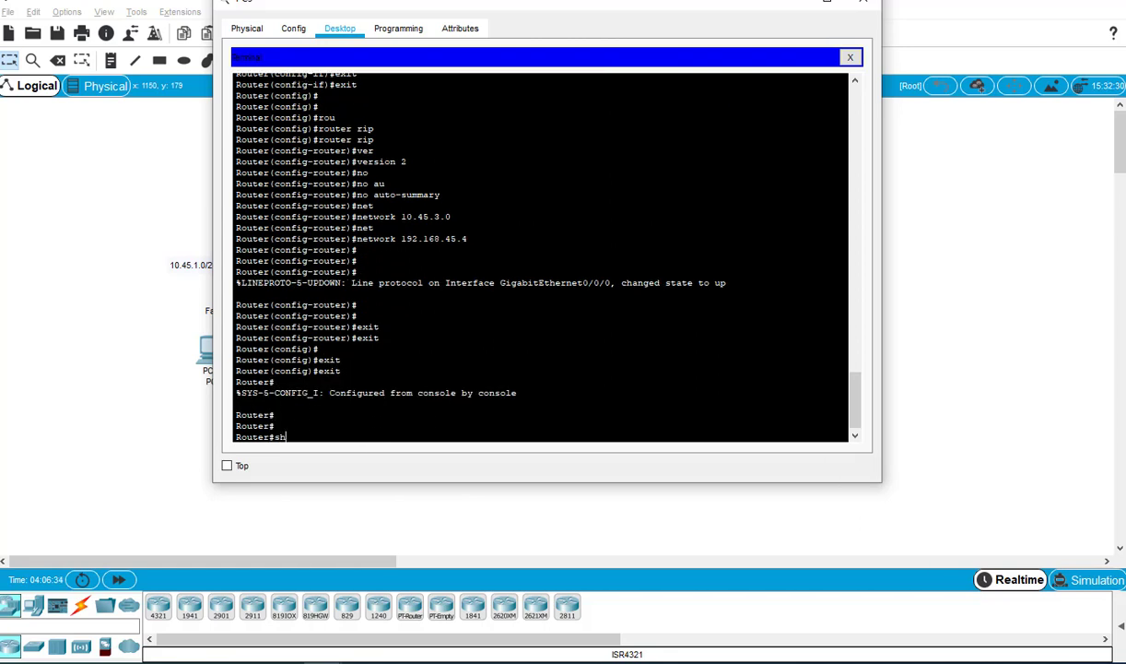
key("Tab")
type("ip ro")
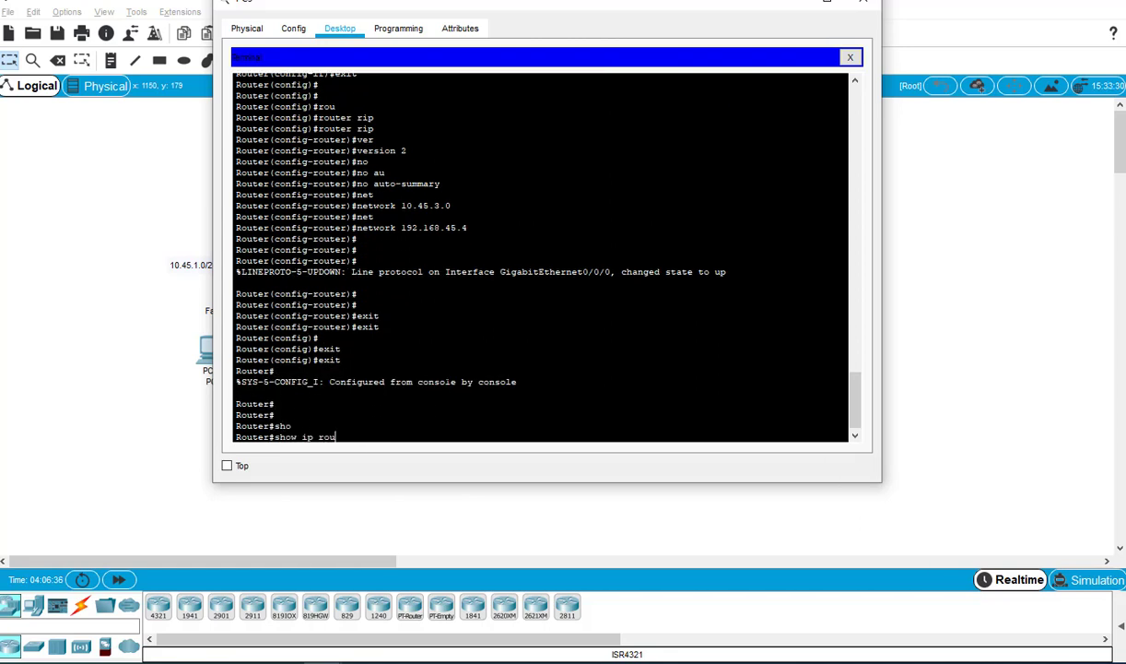
type("u")
key("Tab")
key("Return")
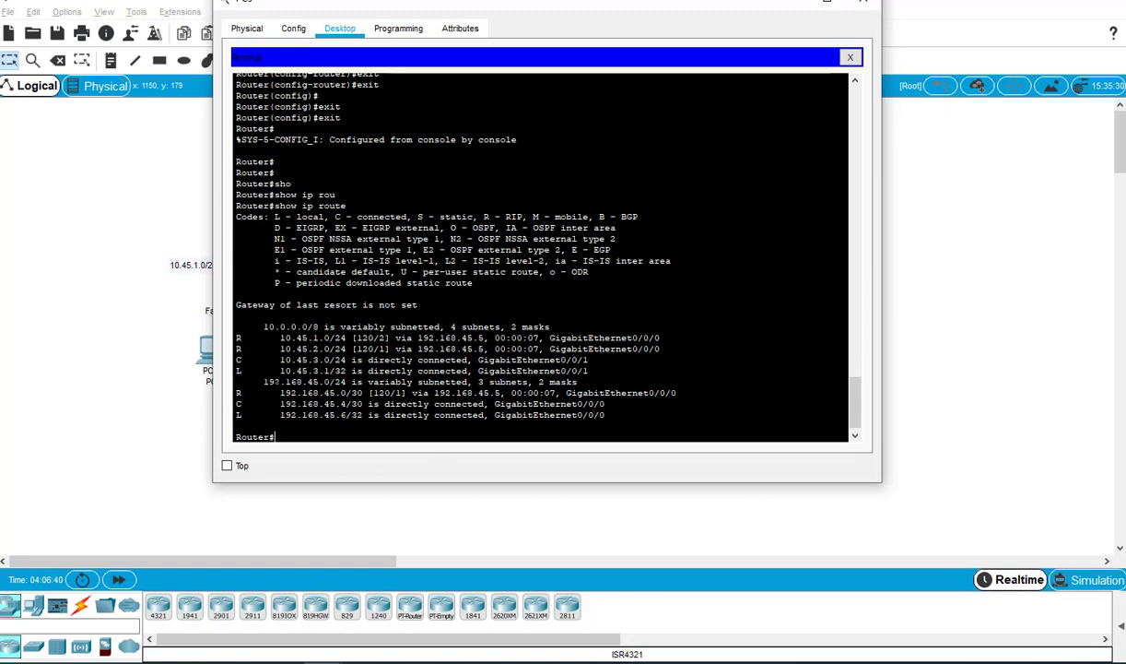
left_click_drag(235, 336, 242, 339)
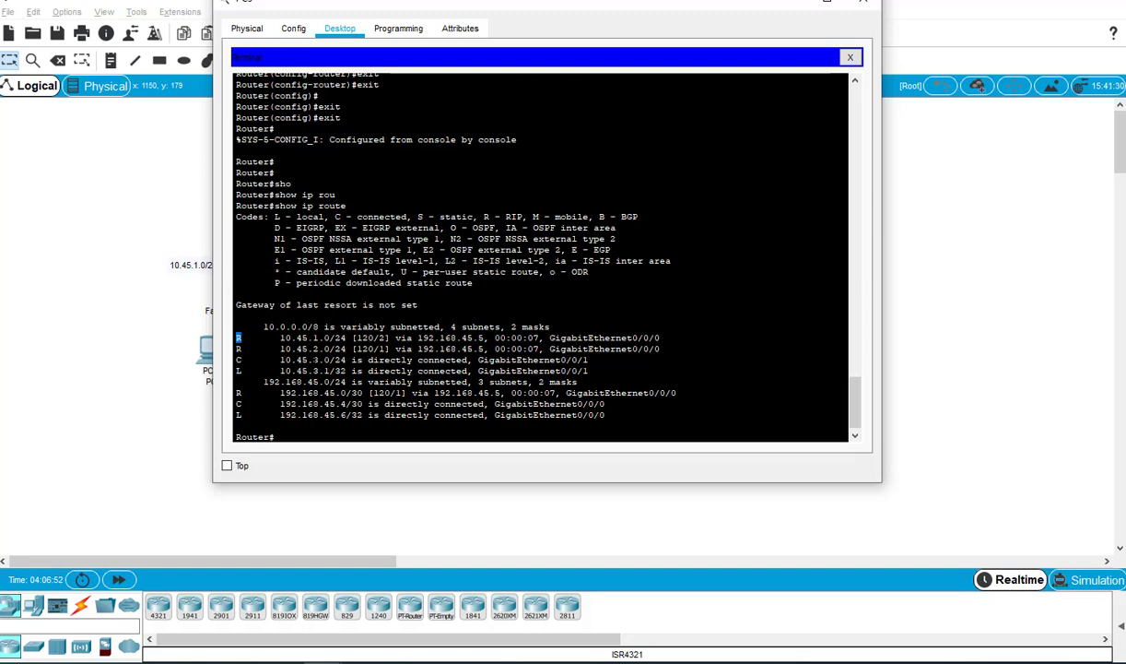
left_click(238, 339)
left_click(963, 302)
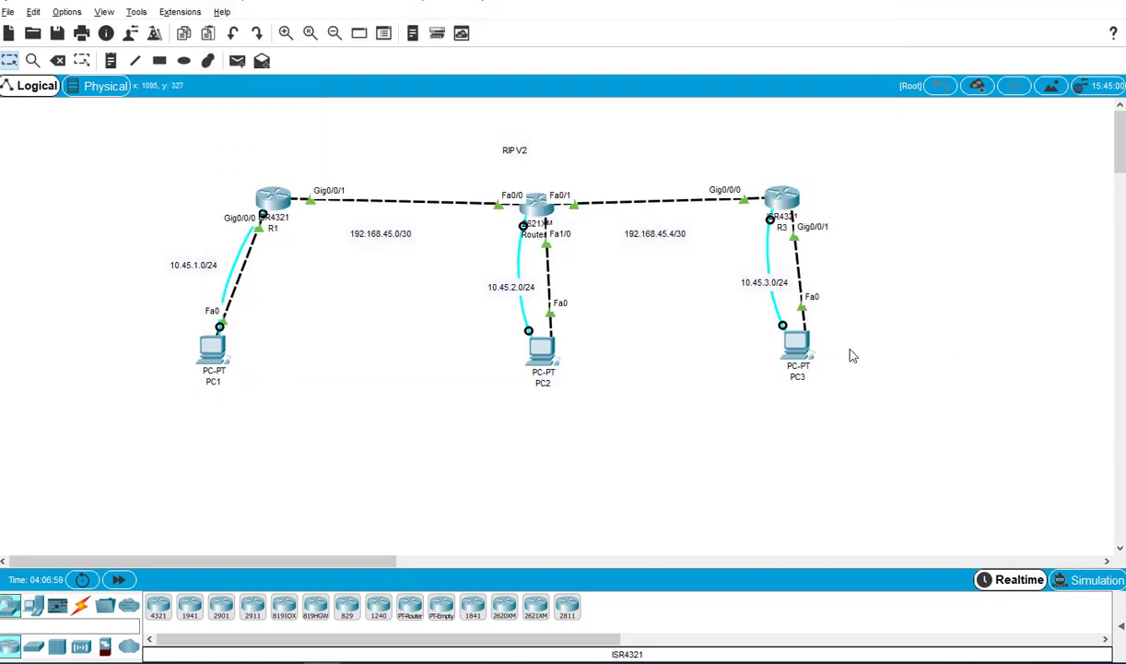
Replace PC3's terminal with its Command Prompt and try to ping 192.168.1.1.
left_click(798, 355)
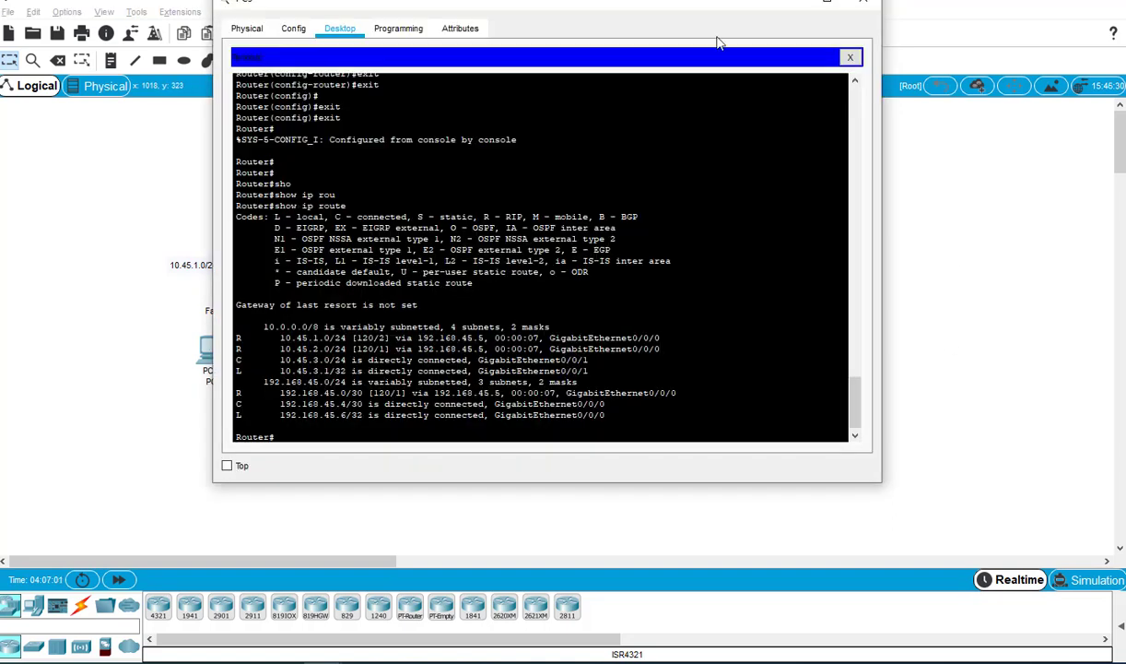
left_click(850, 57)
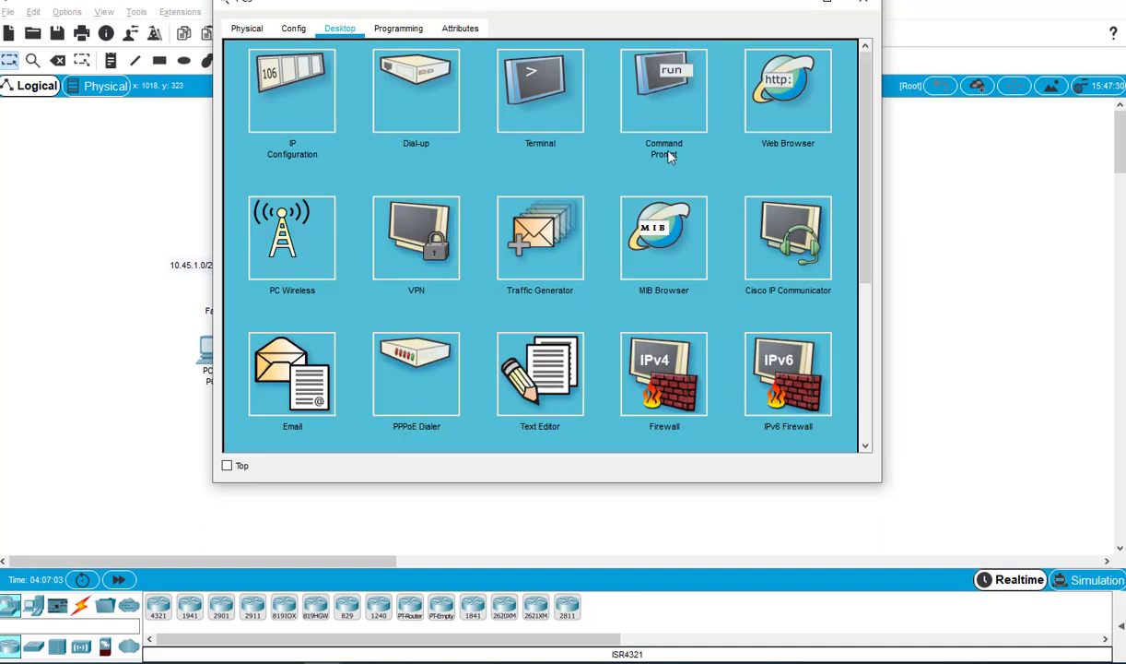
left_click(645, 97)
left_click_drag(584, 10, 800, 50)
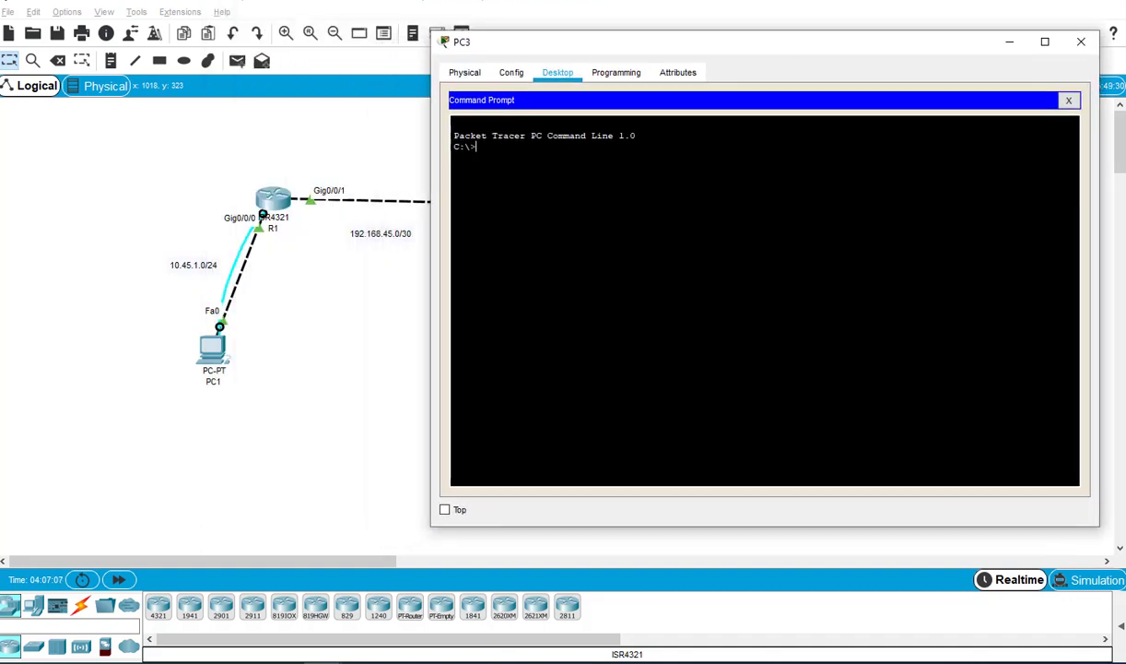
type("ping 192.168")
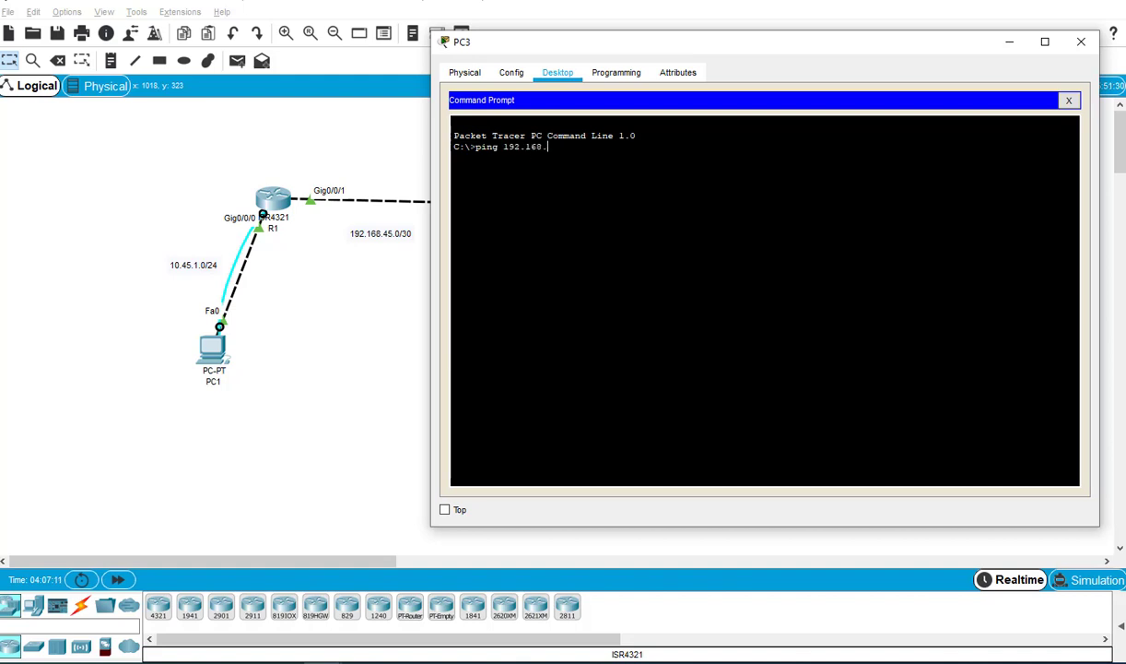
type(".1.1")
key("Return")
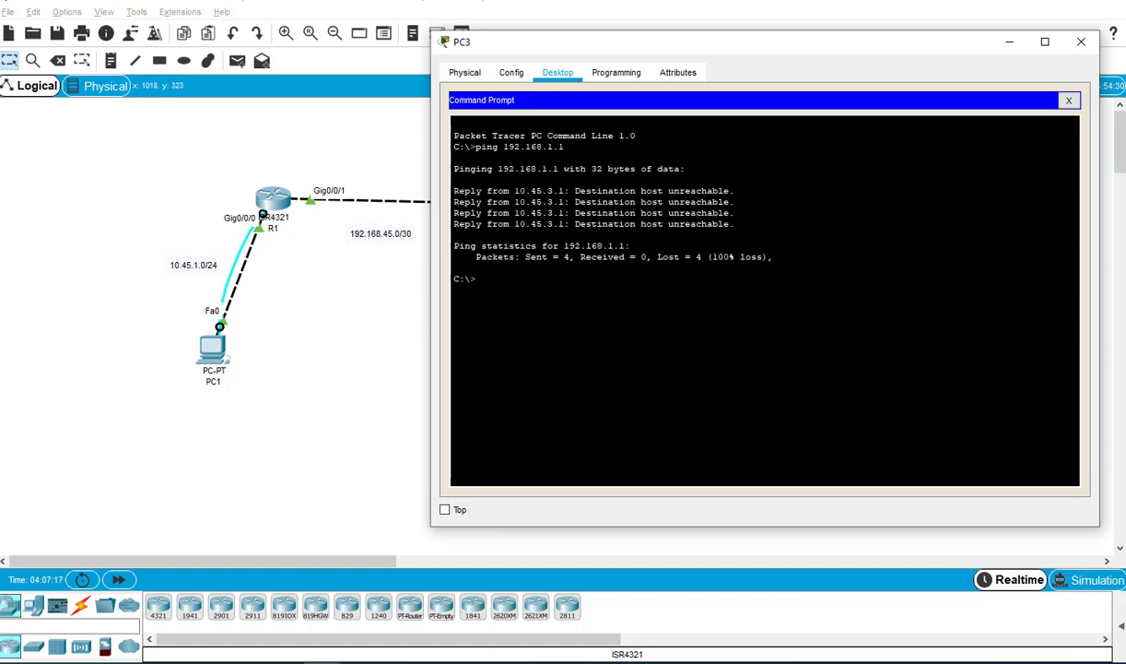
Ping R1's link address 192.168.45.1 from PC3 and interrupt the ping.
key("Up")
key("BackSpace")
key("BackSpace")
key("BackSpace")
type("45.1")
key("Return")
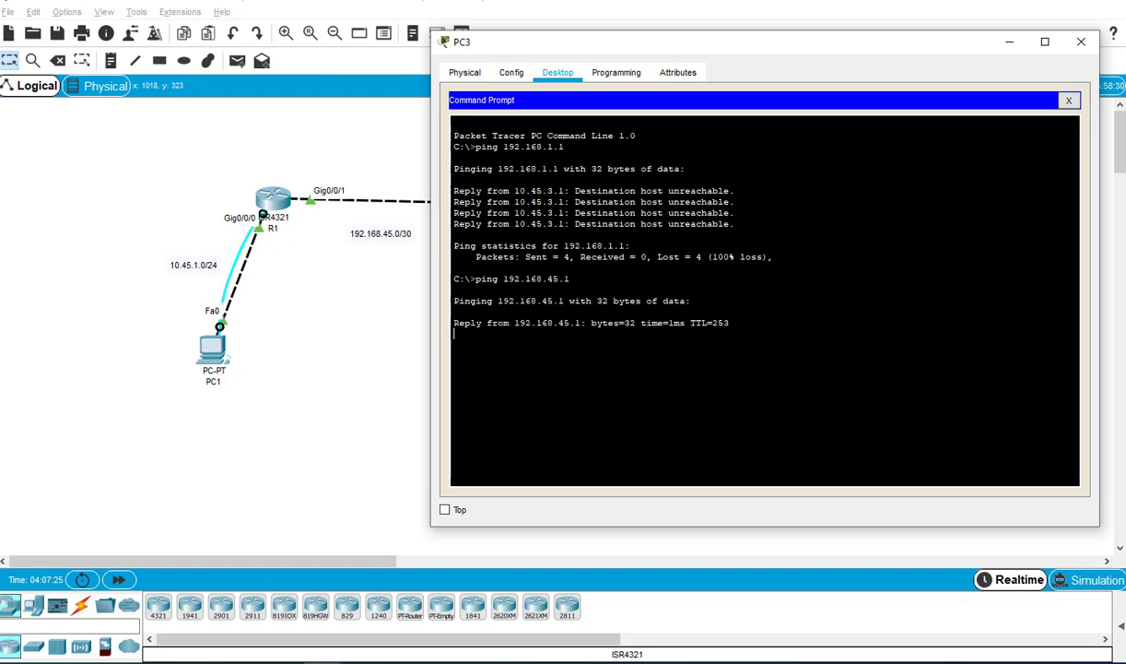
key("ctrl+c")
Ping the middle router's address 192.168.45.2 from PC3 and interrupt the ping.
key("Up")
key("BackSpace")
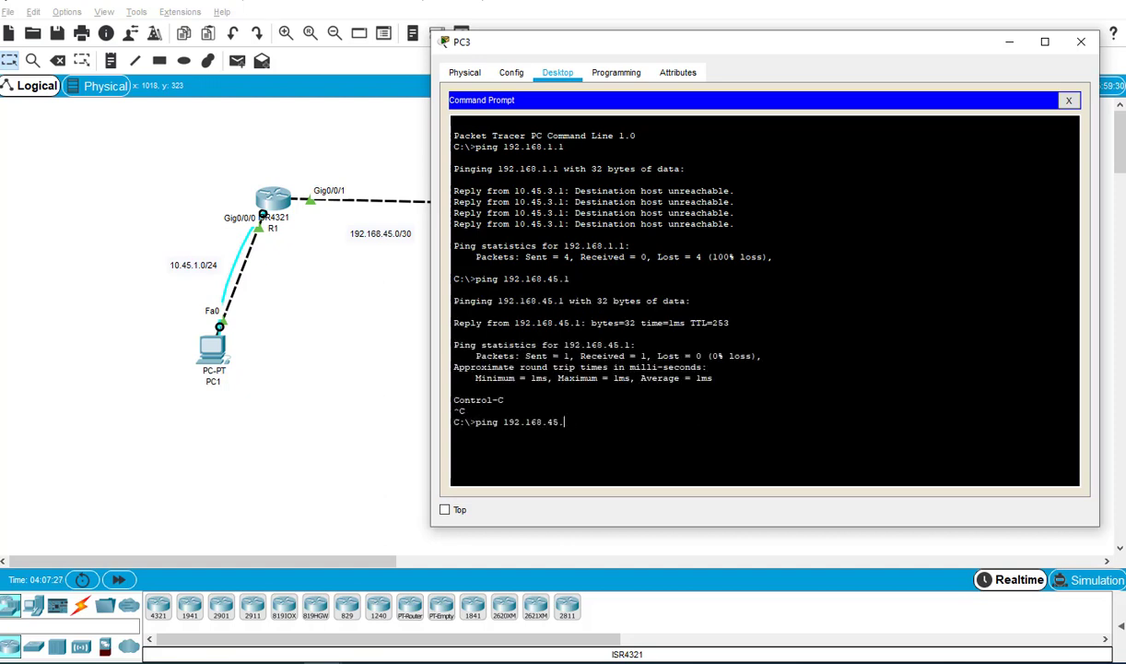
type("2")
key("Return")
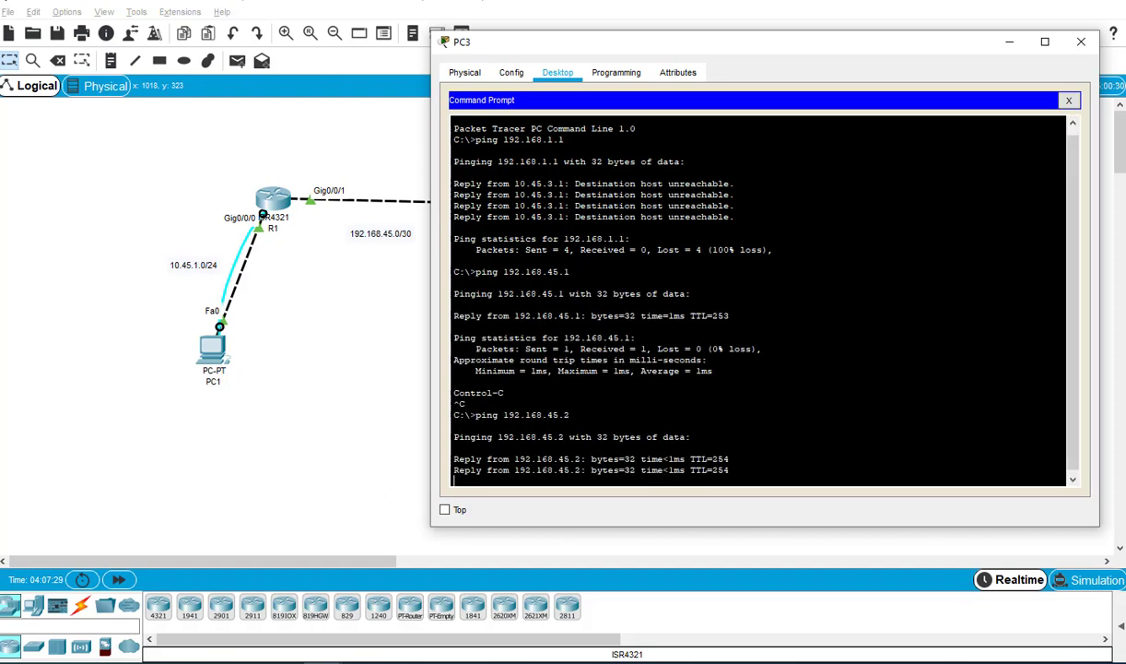
key("ctrl+c")
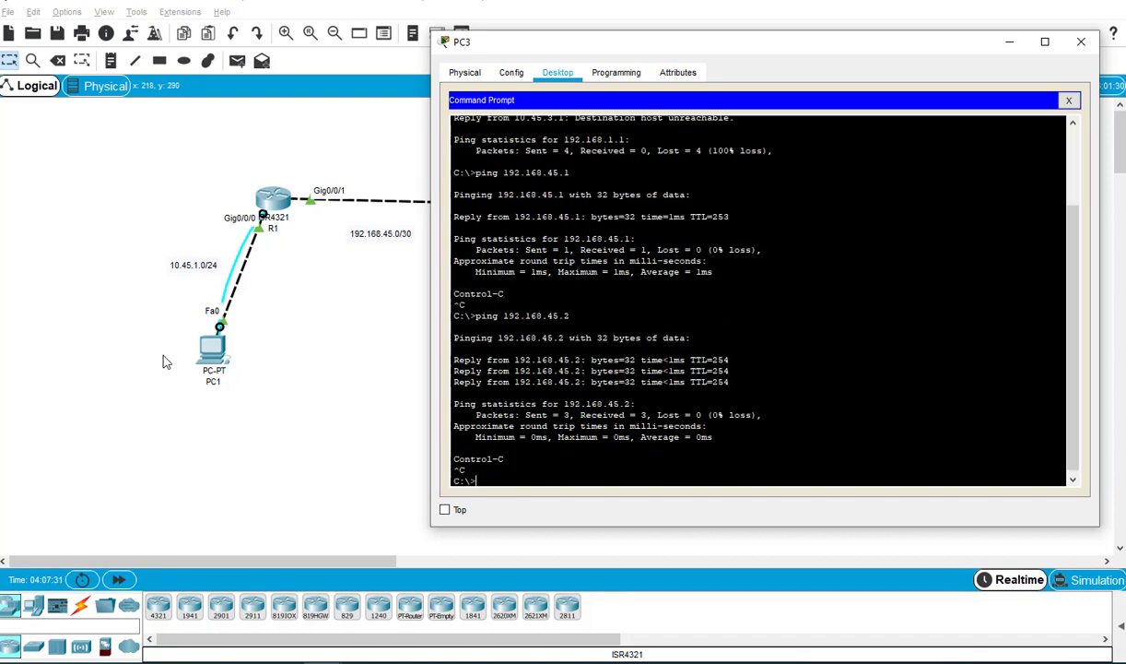
Ping PC1 at 10.45.1.2 from PC3's Command Prompt.
key("Up")
key("BackSpace")
key("BackSpace")
key("BackSpace")
key("BackSpace")
key("BackSpace")
key("BackSpace")
key("BackSpace")
key("BackSpace")
key("BackSpace")
key("BackSpace")
type("10.45.1")
key("Return")
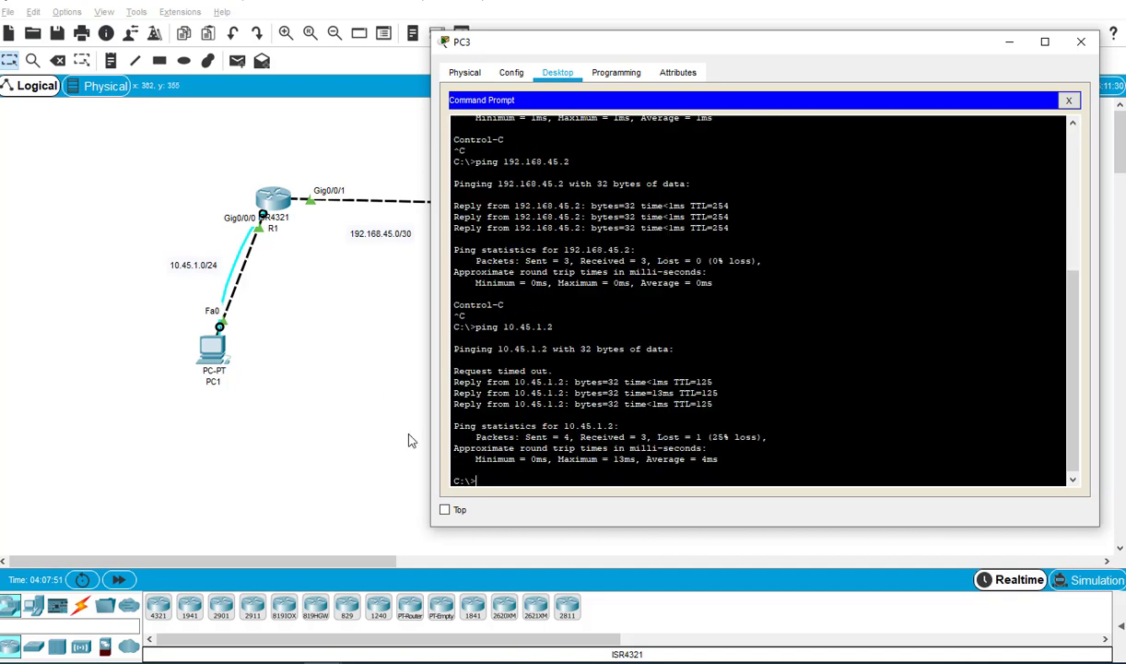
Ping PC2 at 10.45.2.2 from PC3, move the window to check the topology, and leave it.
key("Up")
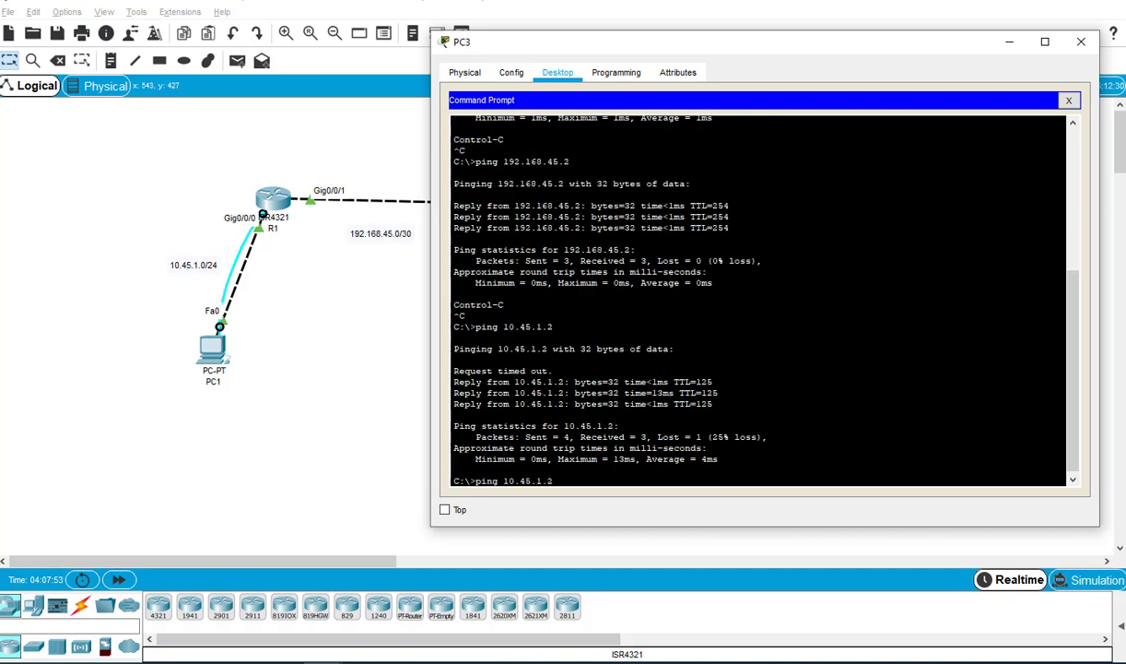
key("BackSpace")
type("2")
key("Return")
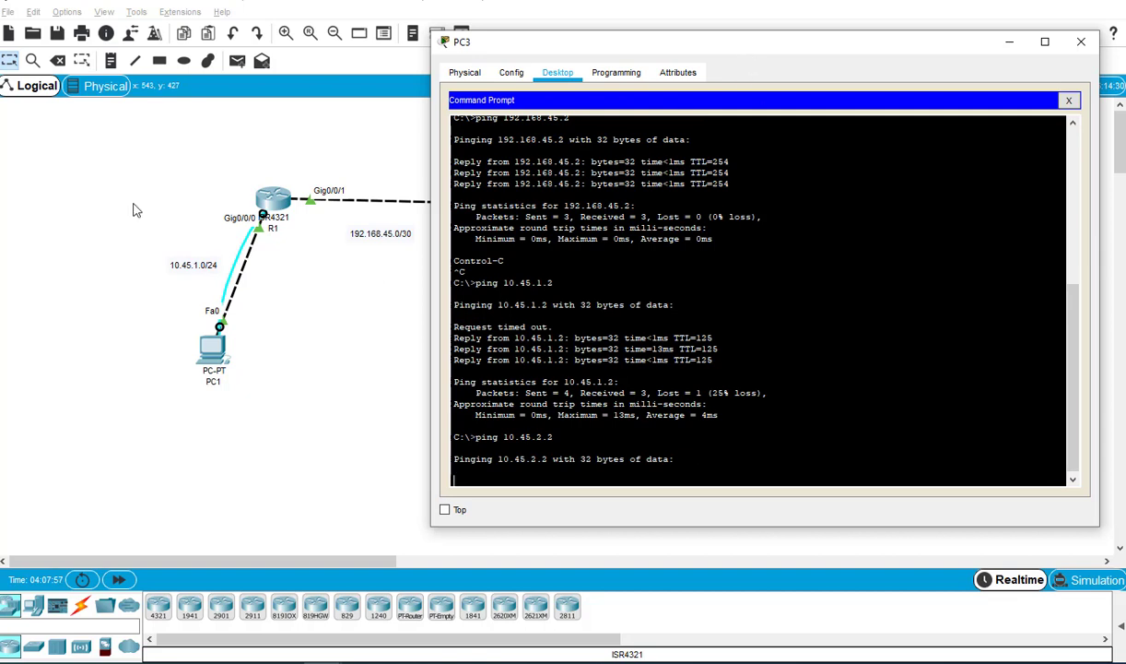
left_click_drag(604, 45, 0, 38)
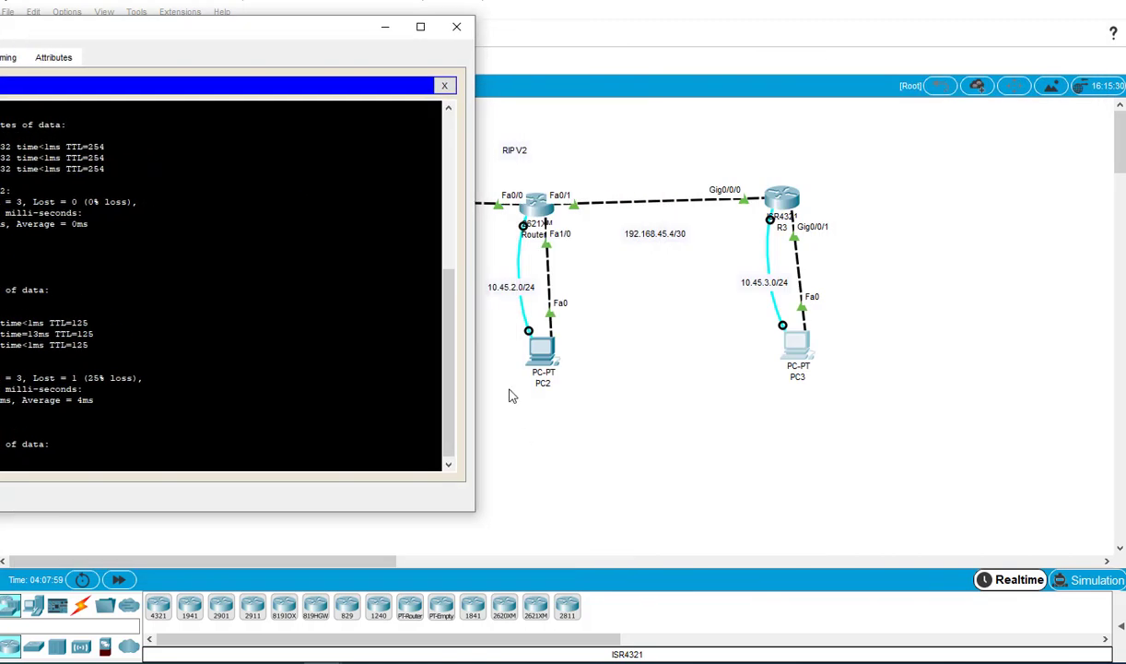
left_click_drag(327, 40, 756, 130)
left_click(894, 425)
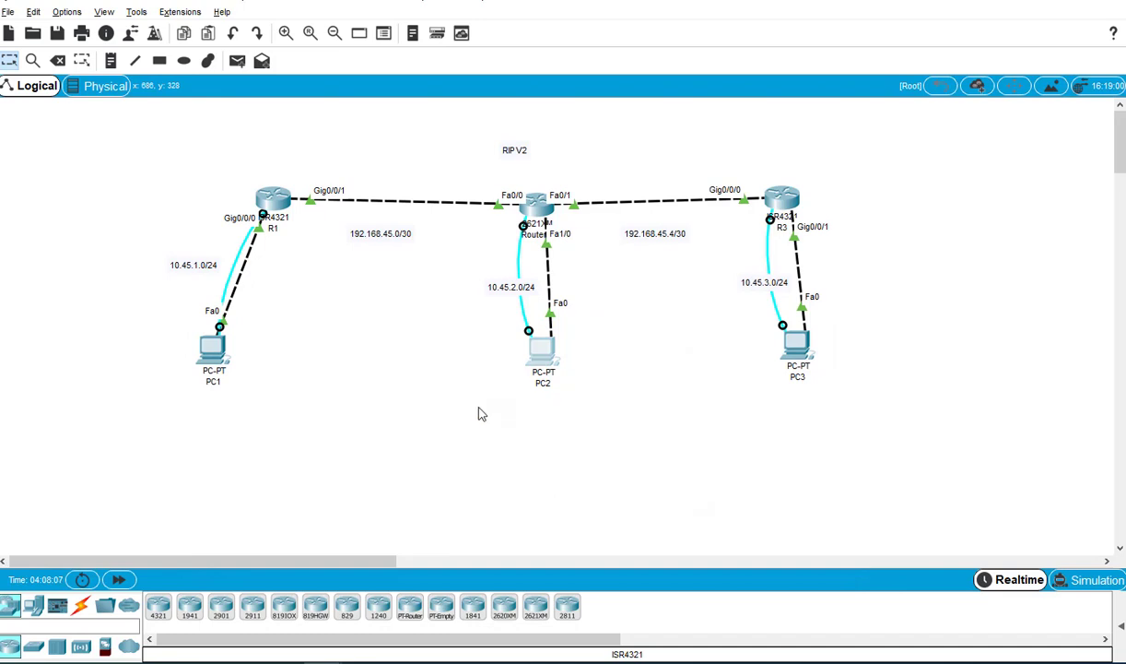
Open a terminal session from PC2 to the middle router with the default port settings and bring up its command prompt.
left_click(539, 362)
left_click(554, 206)
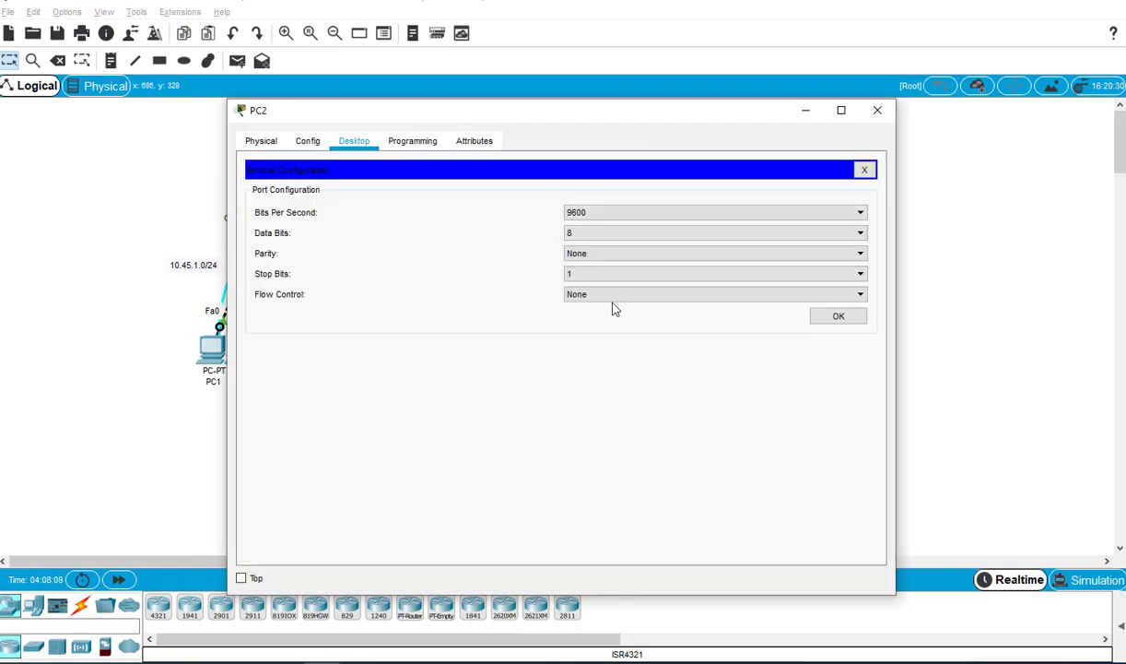
left_click(830, 315)
key("Return")
key("Return")
key("Return")
key("Return")
key("Return")
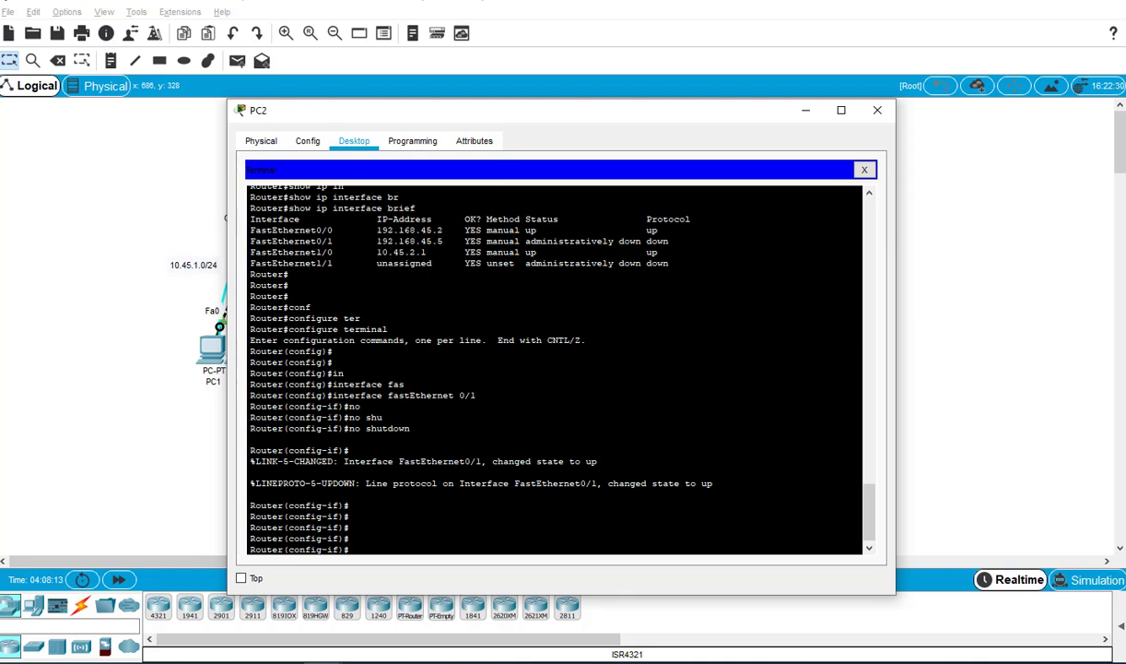
type("sho")
key("Tab")
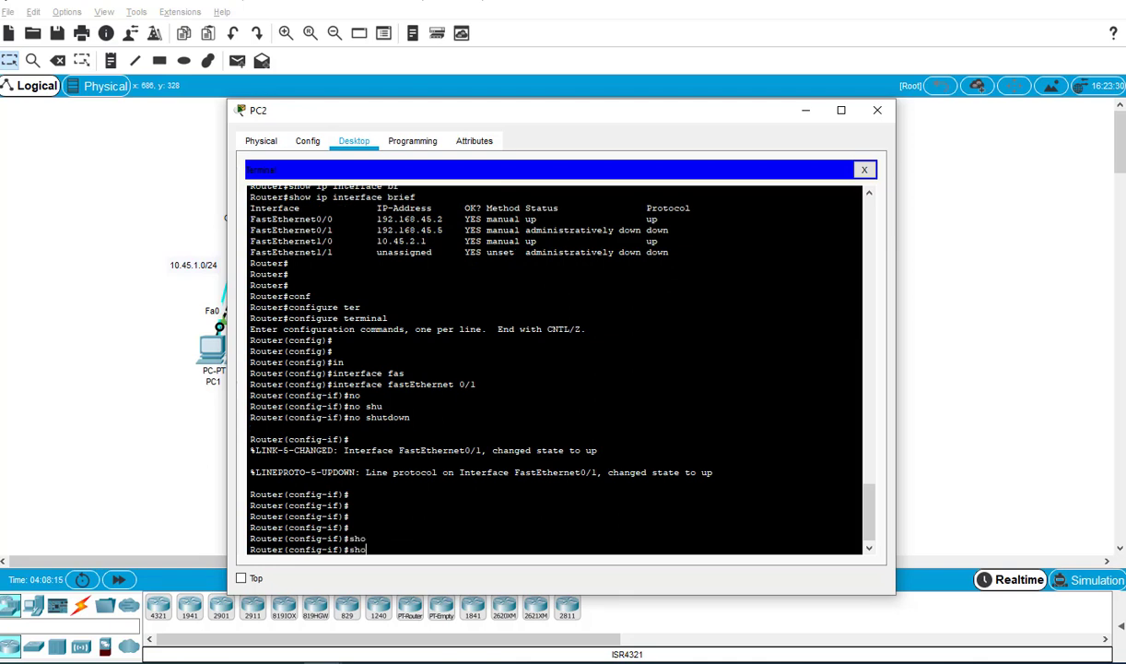
key("BackSpace")
key("BackSpace")
key("BackSpace")
Exit interface and global configuration modes on the middle router to return to privileged EXEC mode.
type("exit")
key("Tab")
key("Return")
key("Return")
key("Return")
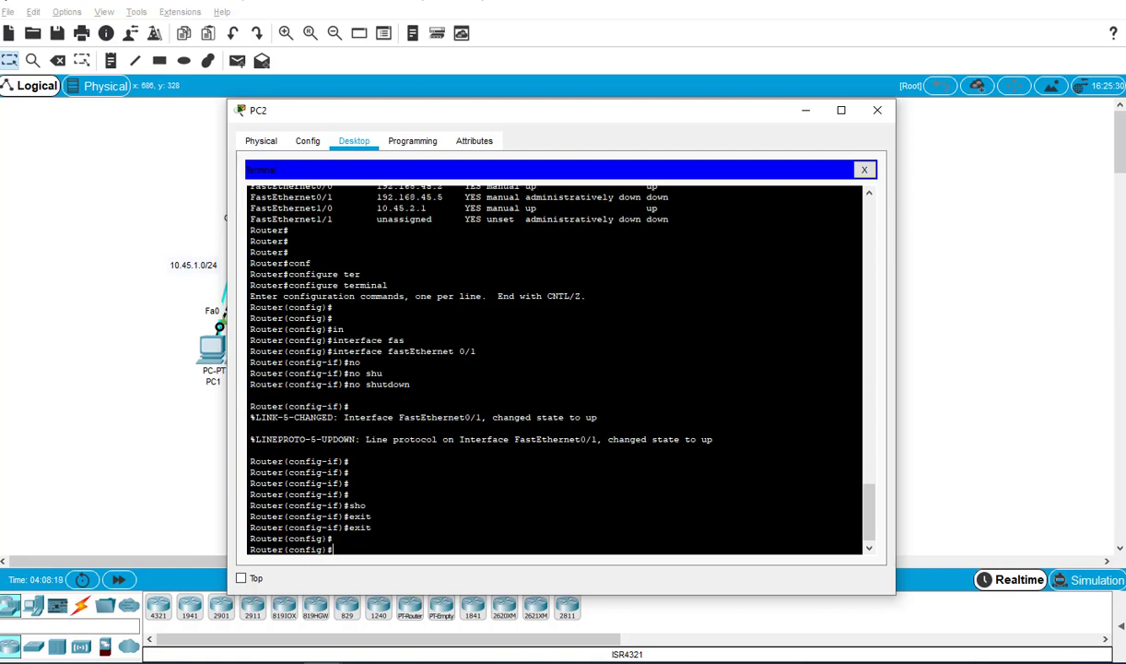
type("exit")
key("Tab")
key("Return")
key("Return")
key("Return")
key("Return")
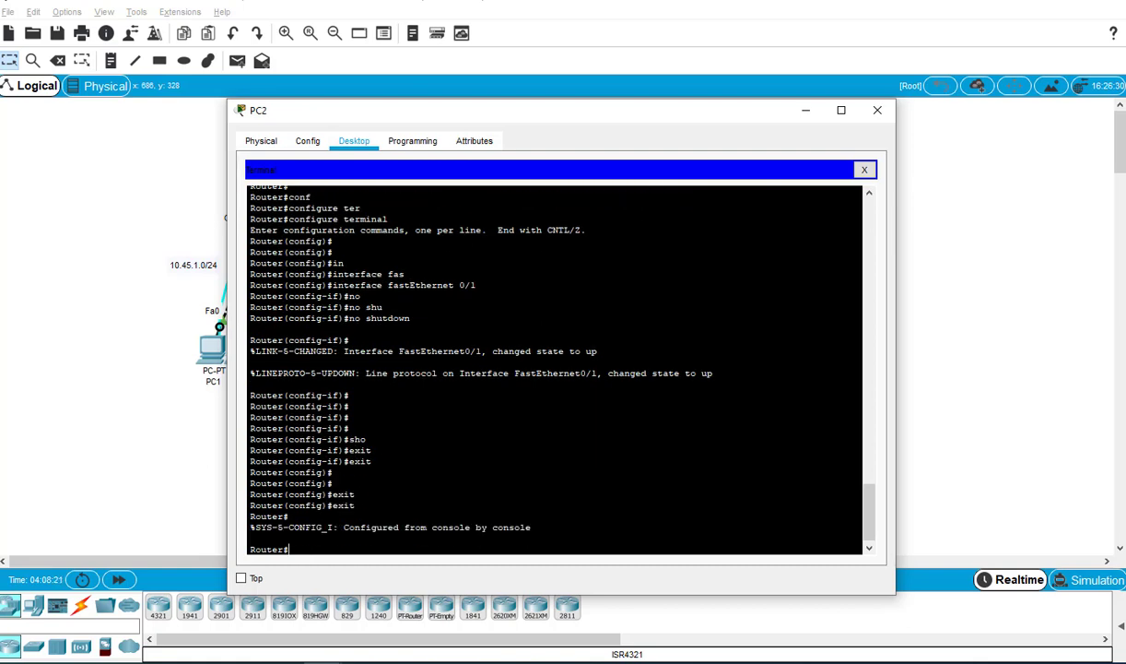
Display the middle router's routing table with show ip route.
type("sho")
key("Tab")
type("ip rou")
key("Tab")
key("Return")
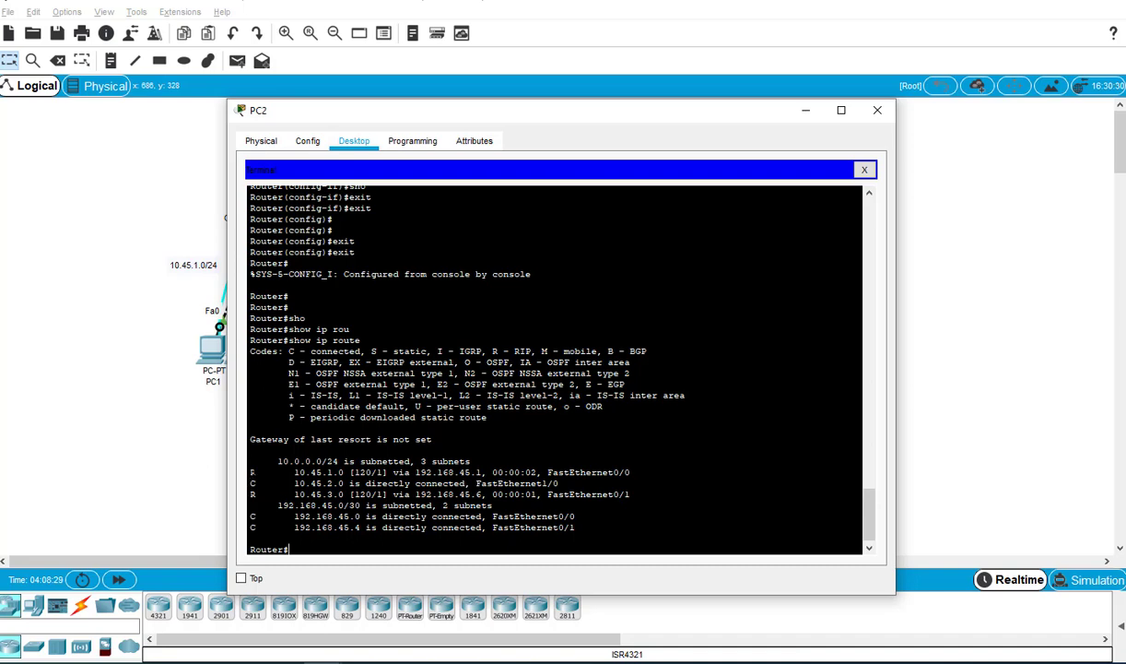
Examine the RIP routes to 10.45.1.0 and 10.45.3.0, including administrative distance, metric and next hop, and minimize the PC2 window.
left_click_drag(249, 472, 258, 472)
left_click_drag(294, 472, 630, 472)
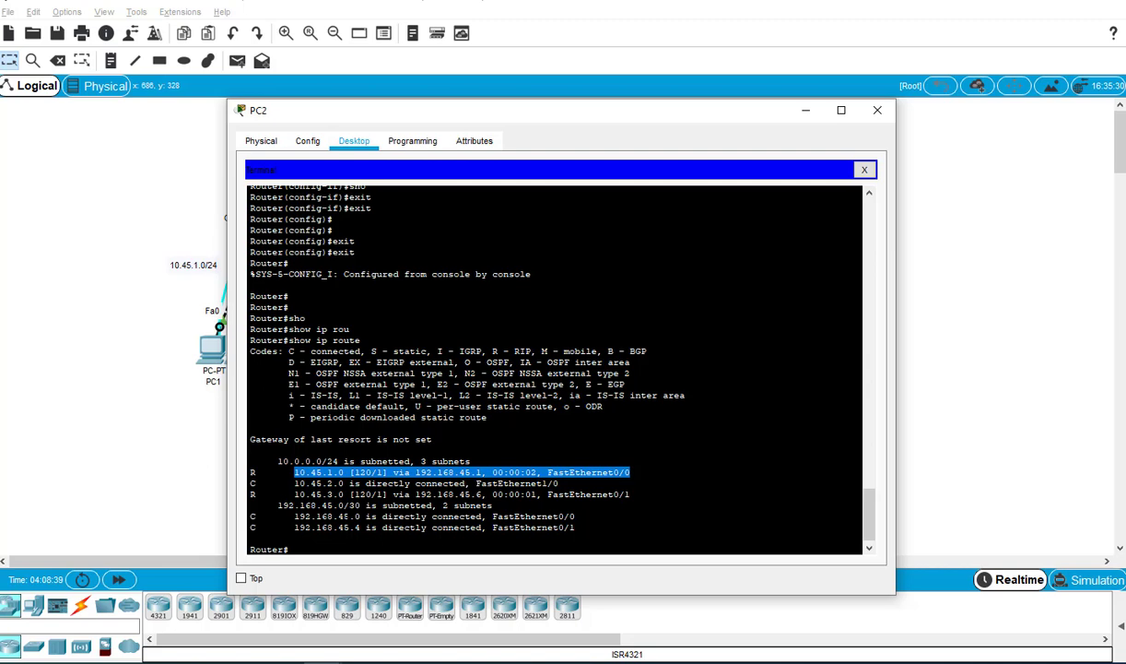
left_click_drag(288, 494, 345, 494)
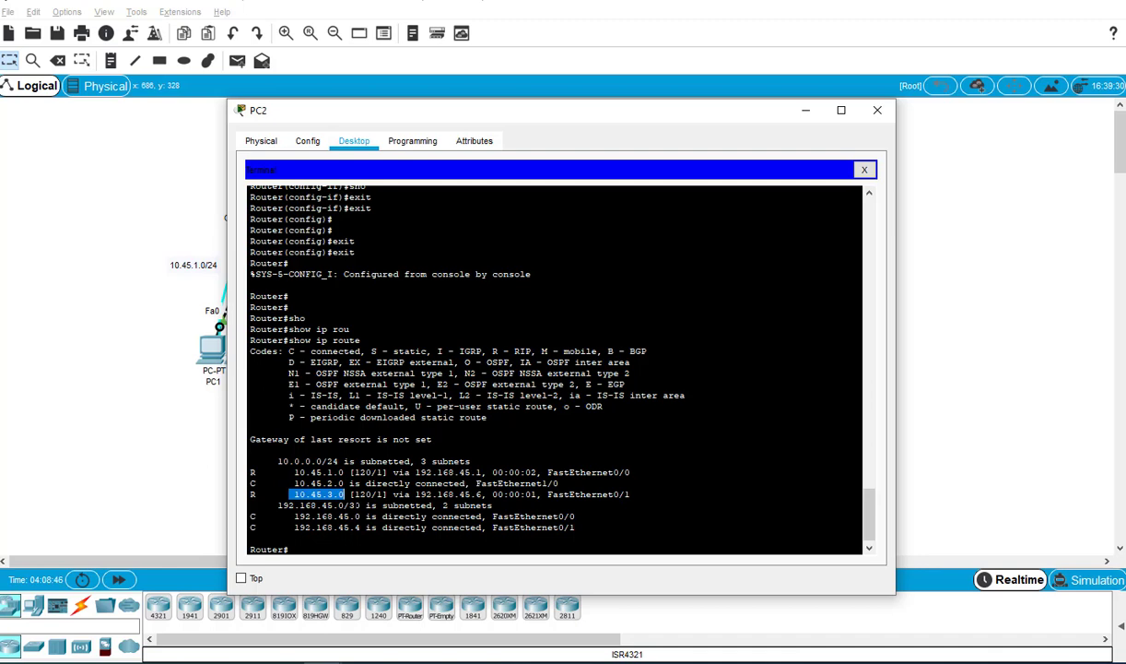
left_click_drag(354, 494, 371, 494)
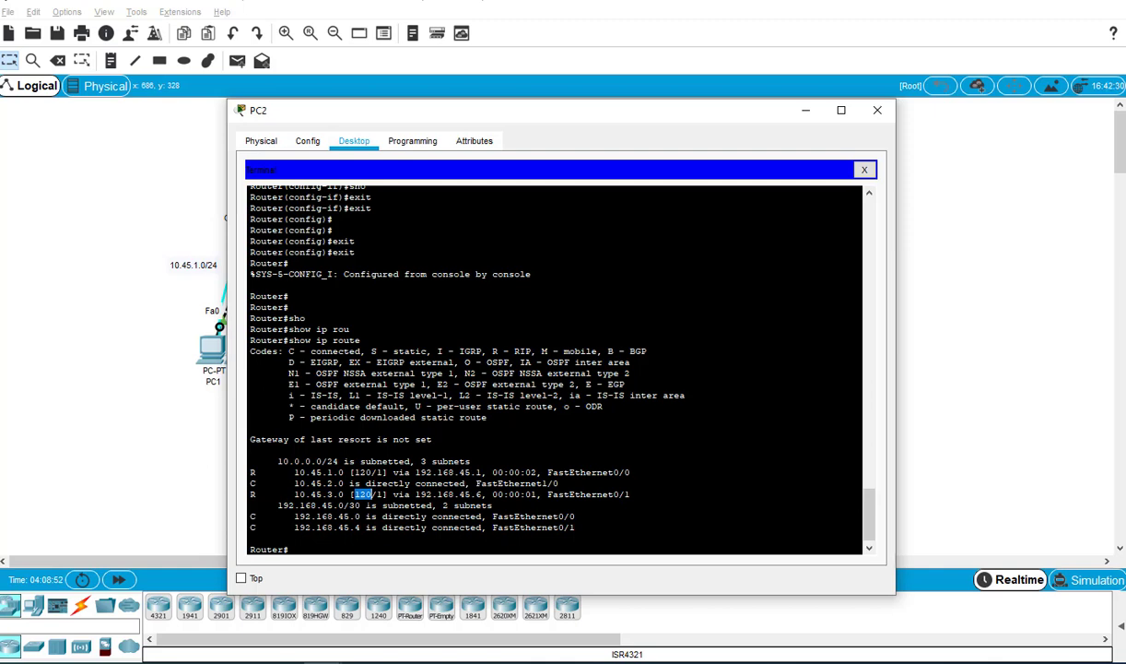
left_click_drag(377, 495, 388, 495)
left_click_drag(482, 495, 420, 495)
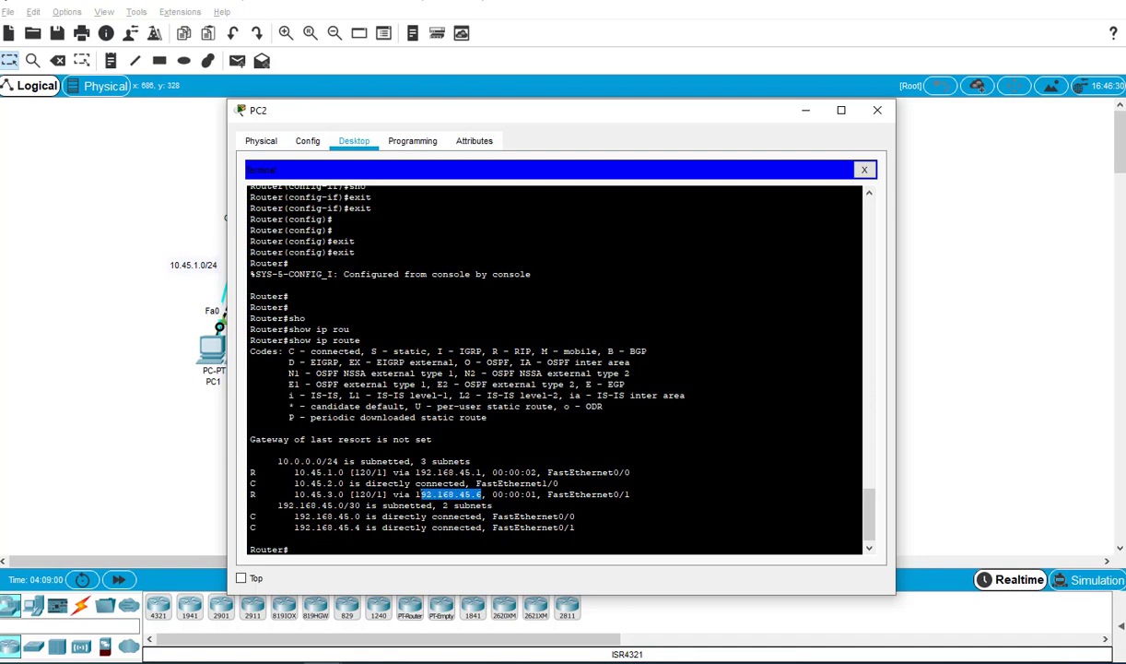
left_click(532, 517)
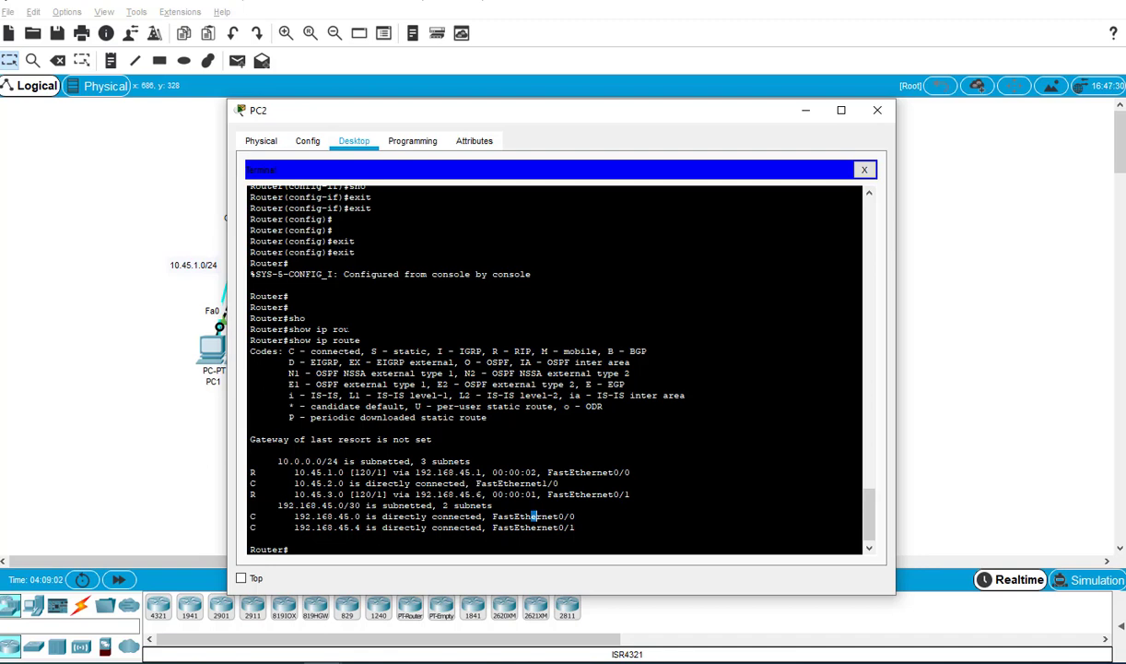
left_click(805, 110)
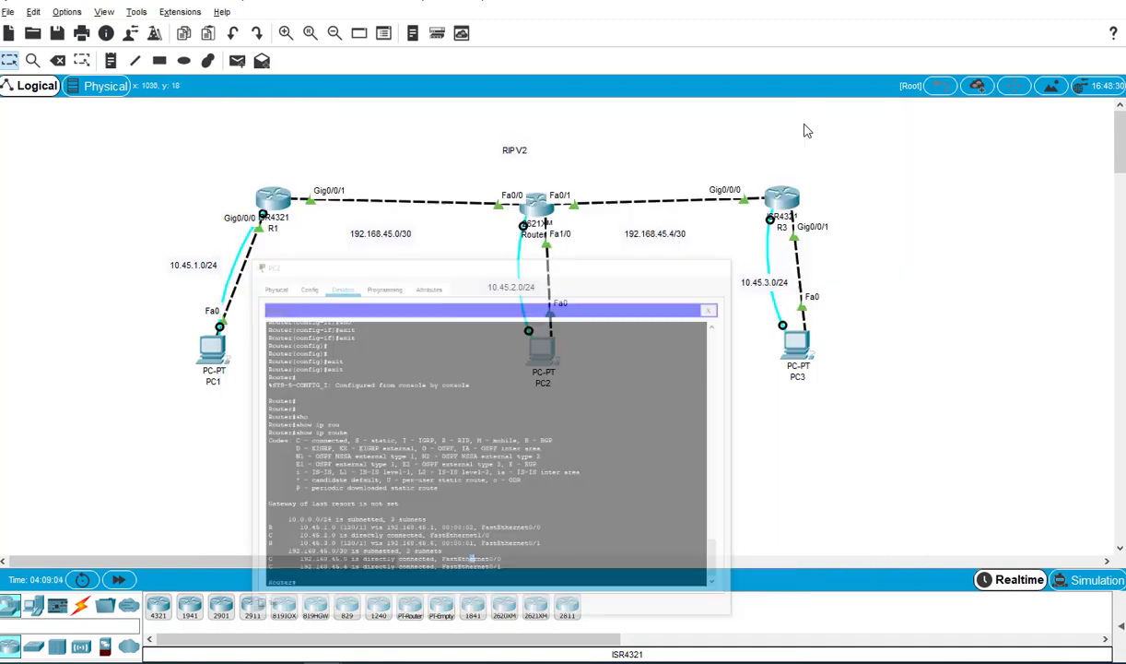